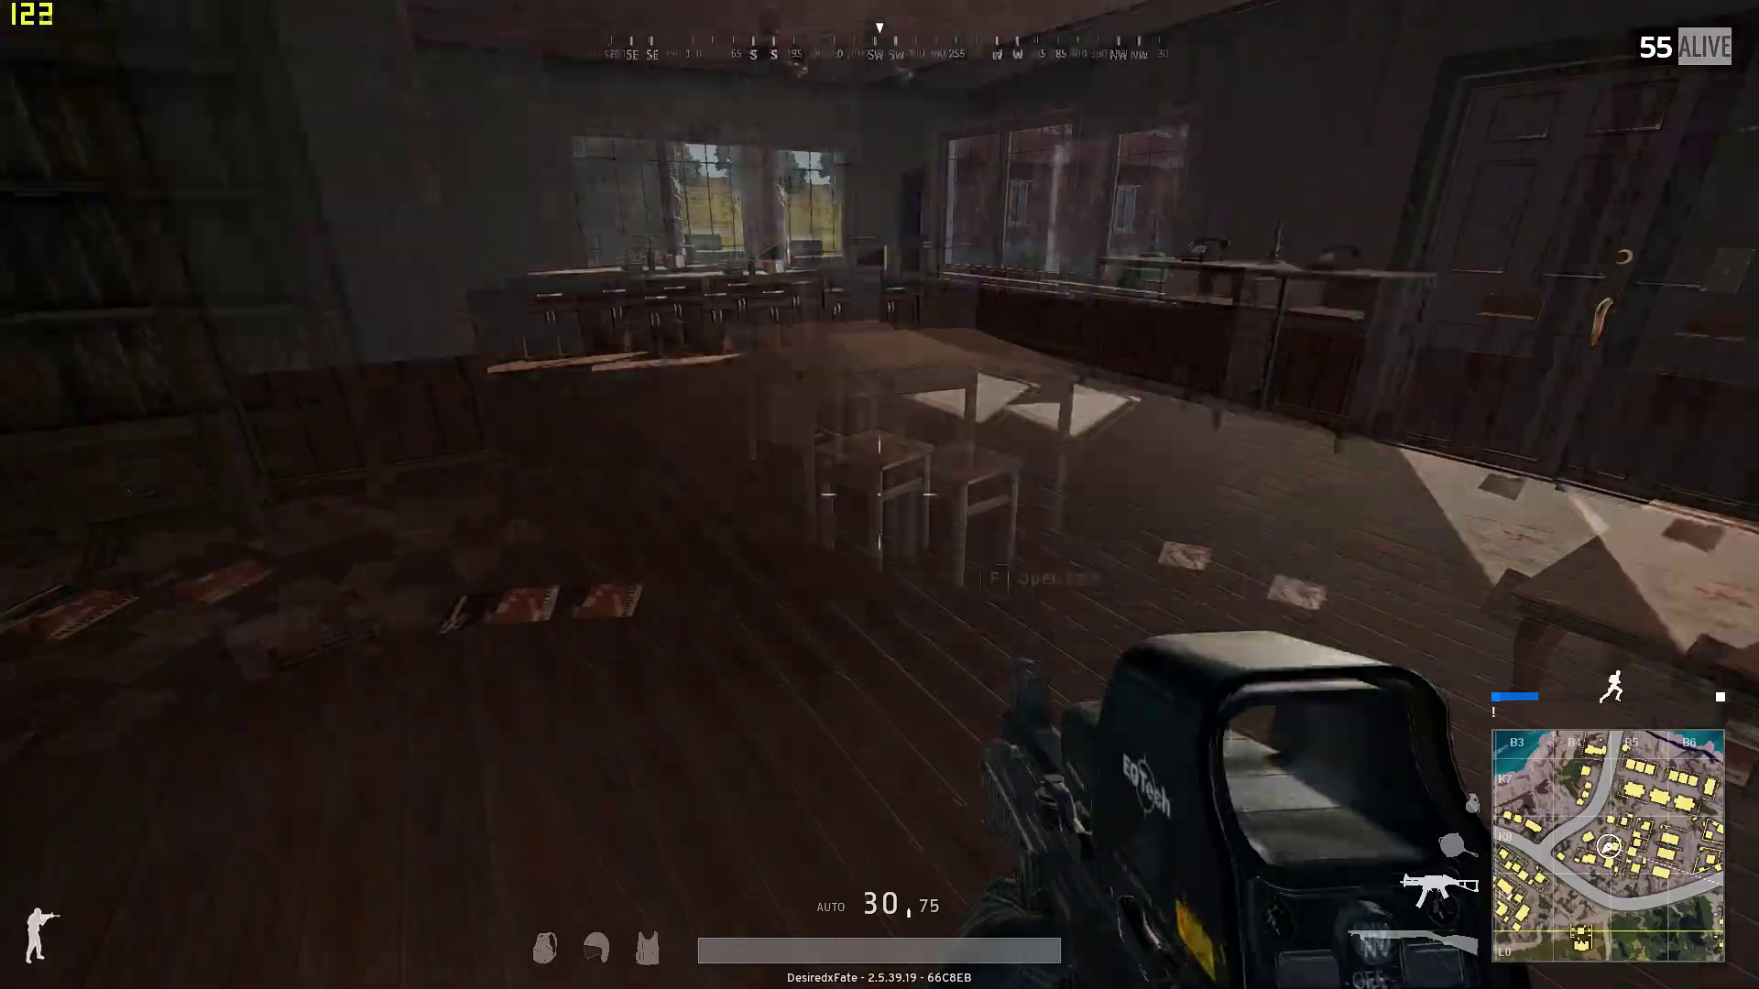
Step: Open the house door and walk out across the yard into the open field
key(f)
key(w)
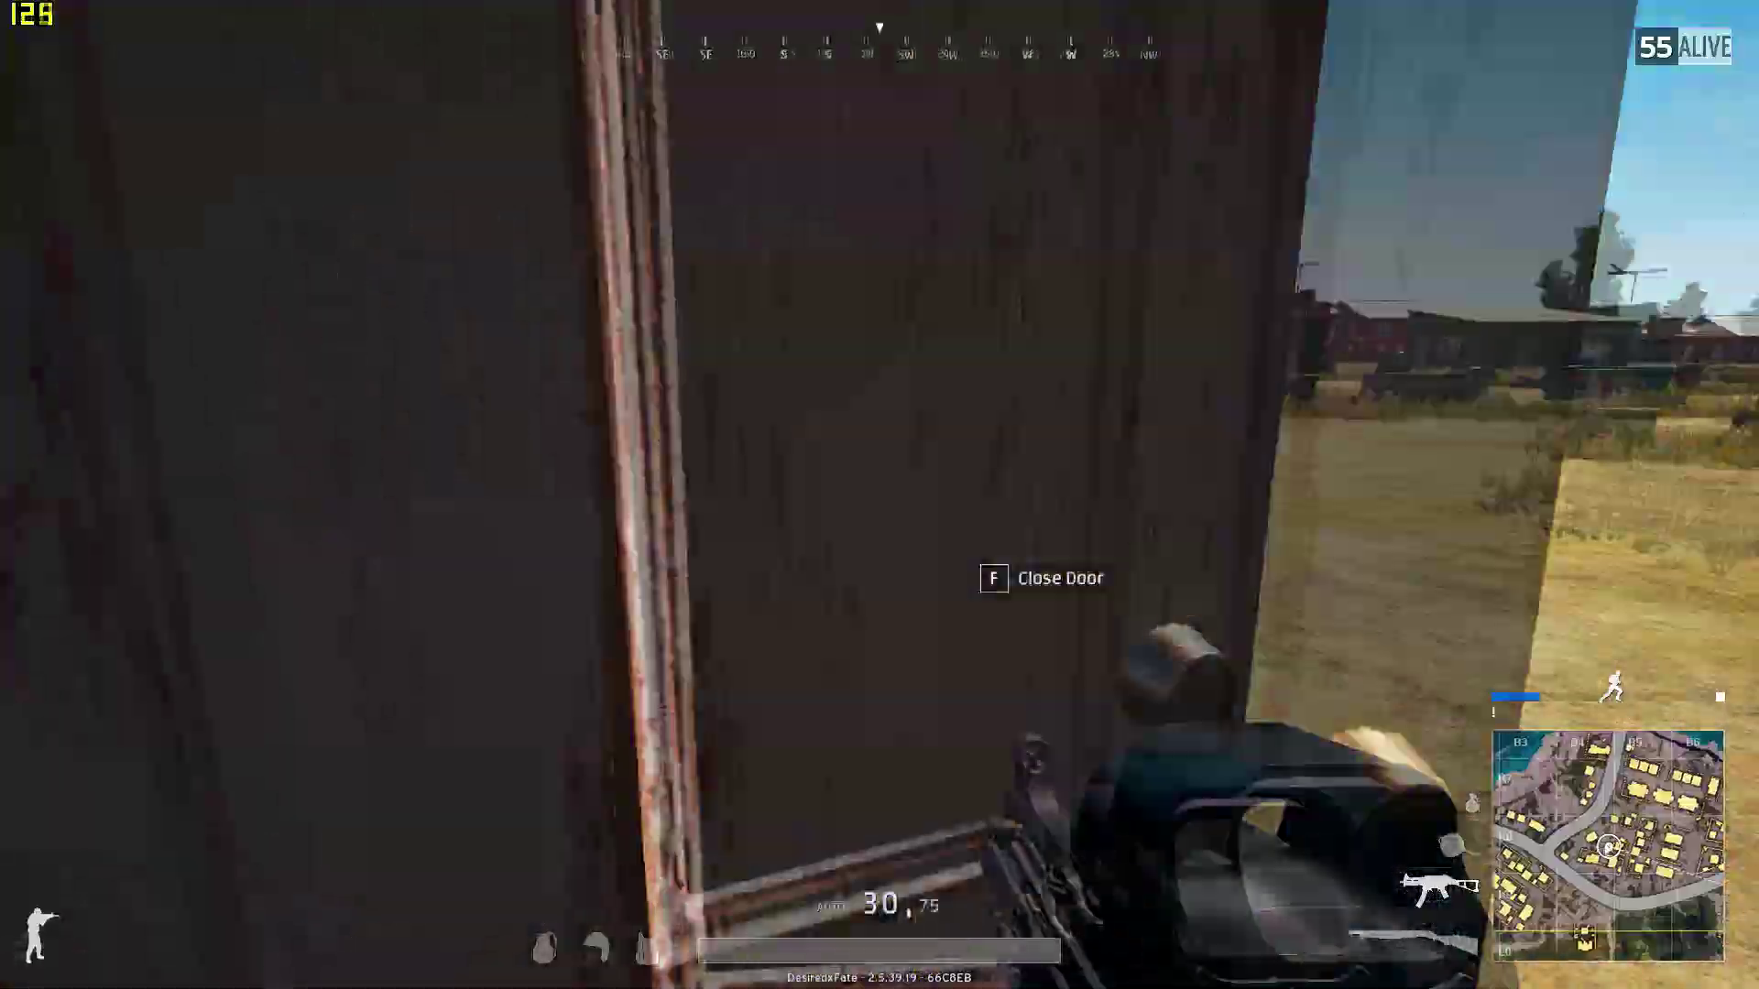
key(w)
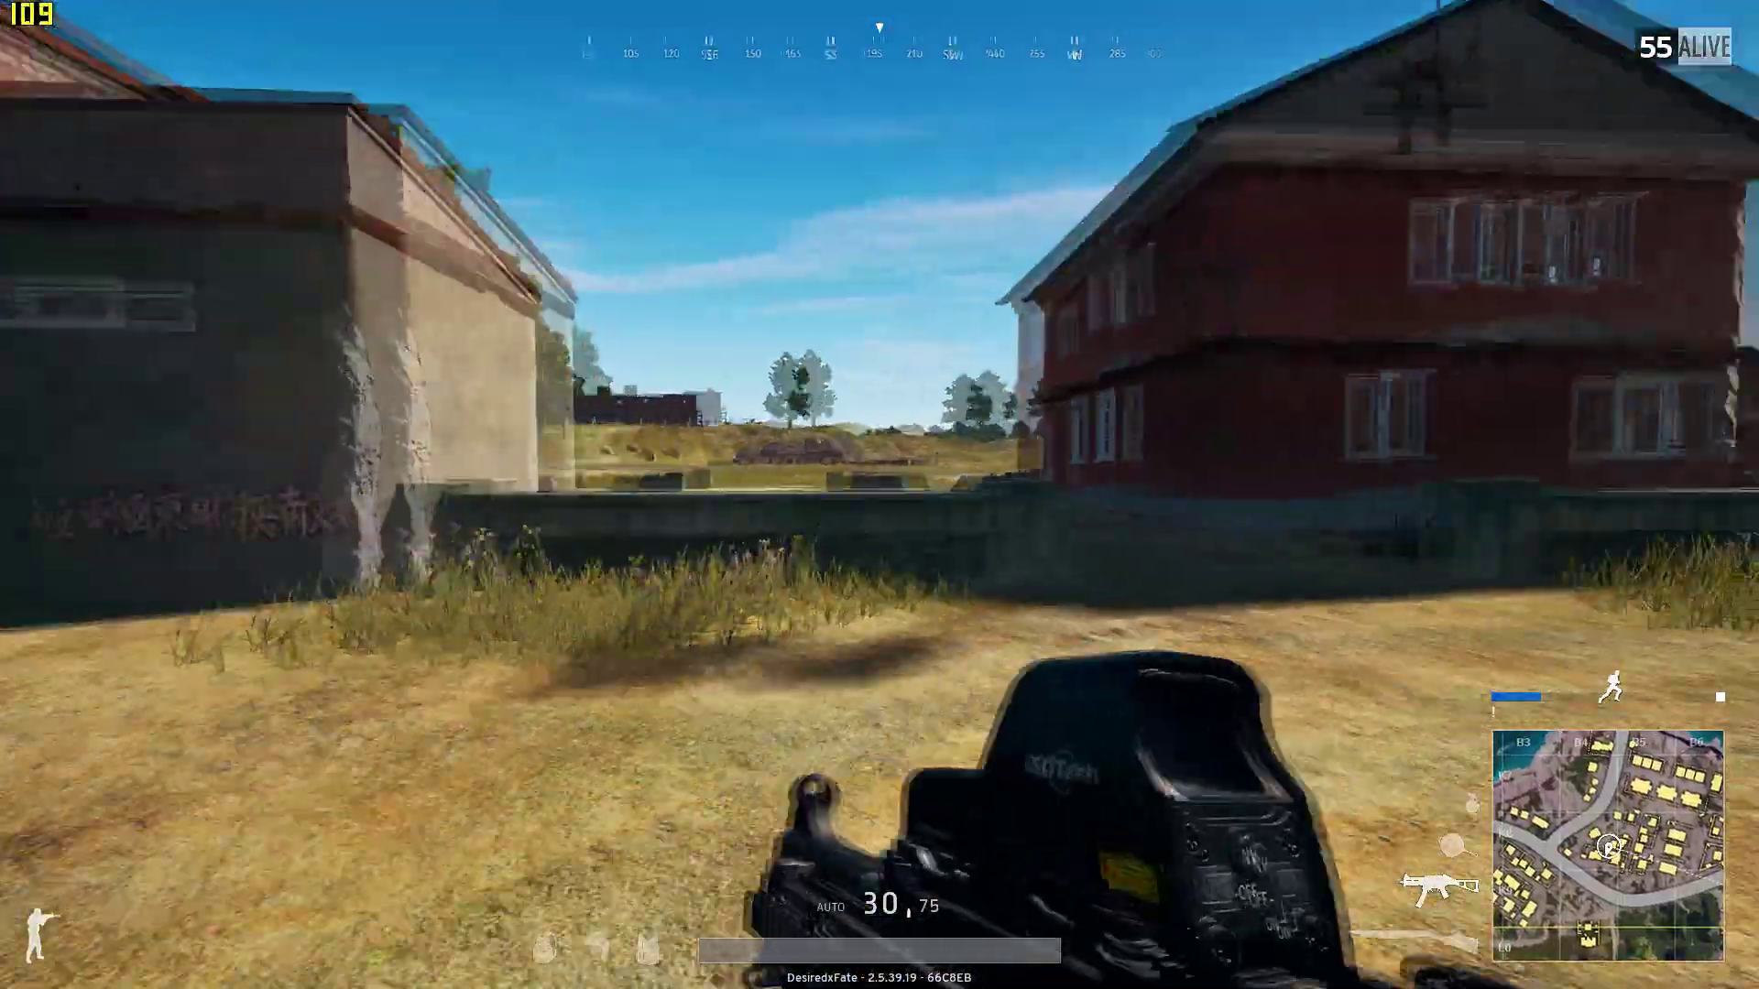
key(w)
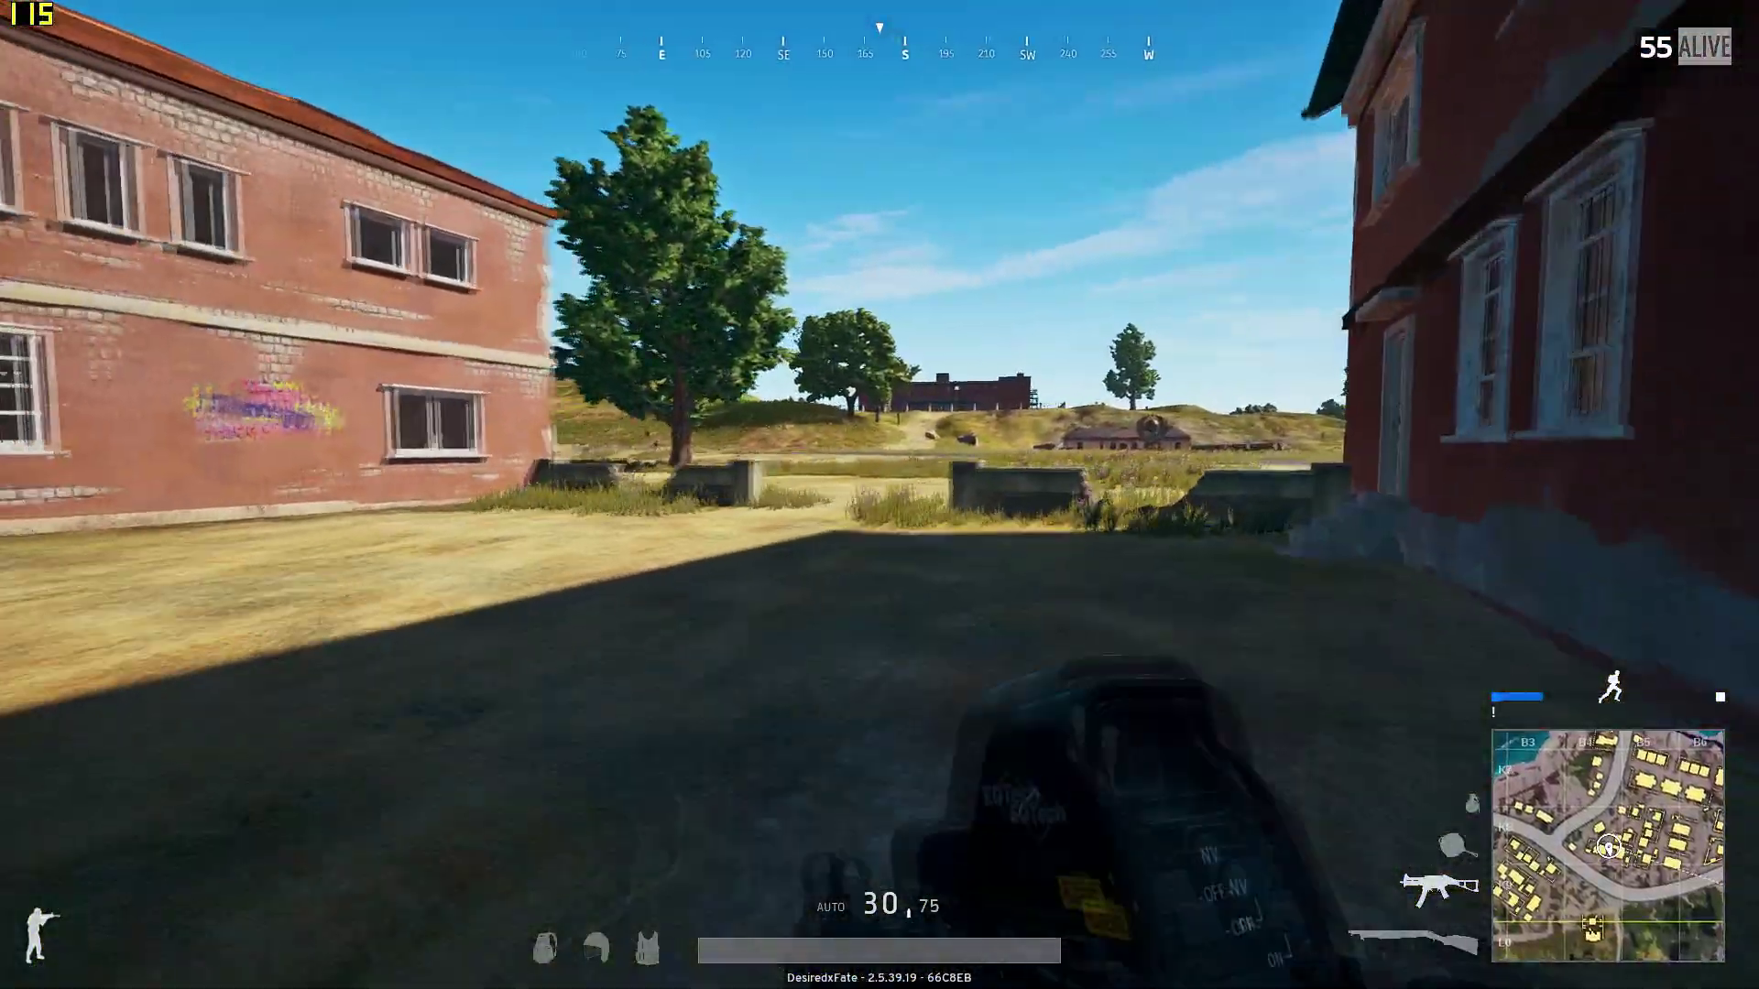
key(w)
Step: Switch the rifle to single-shot fire, then aim and shoot repeatedly at the enemy in the field
key(b)
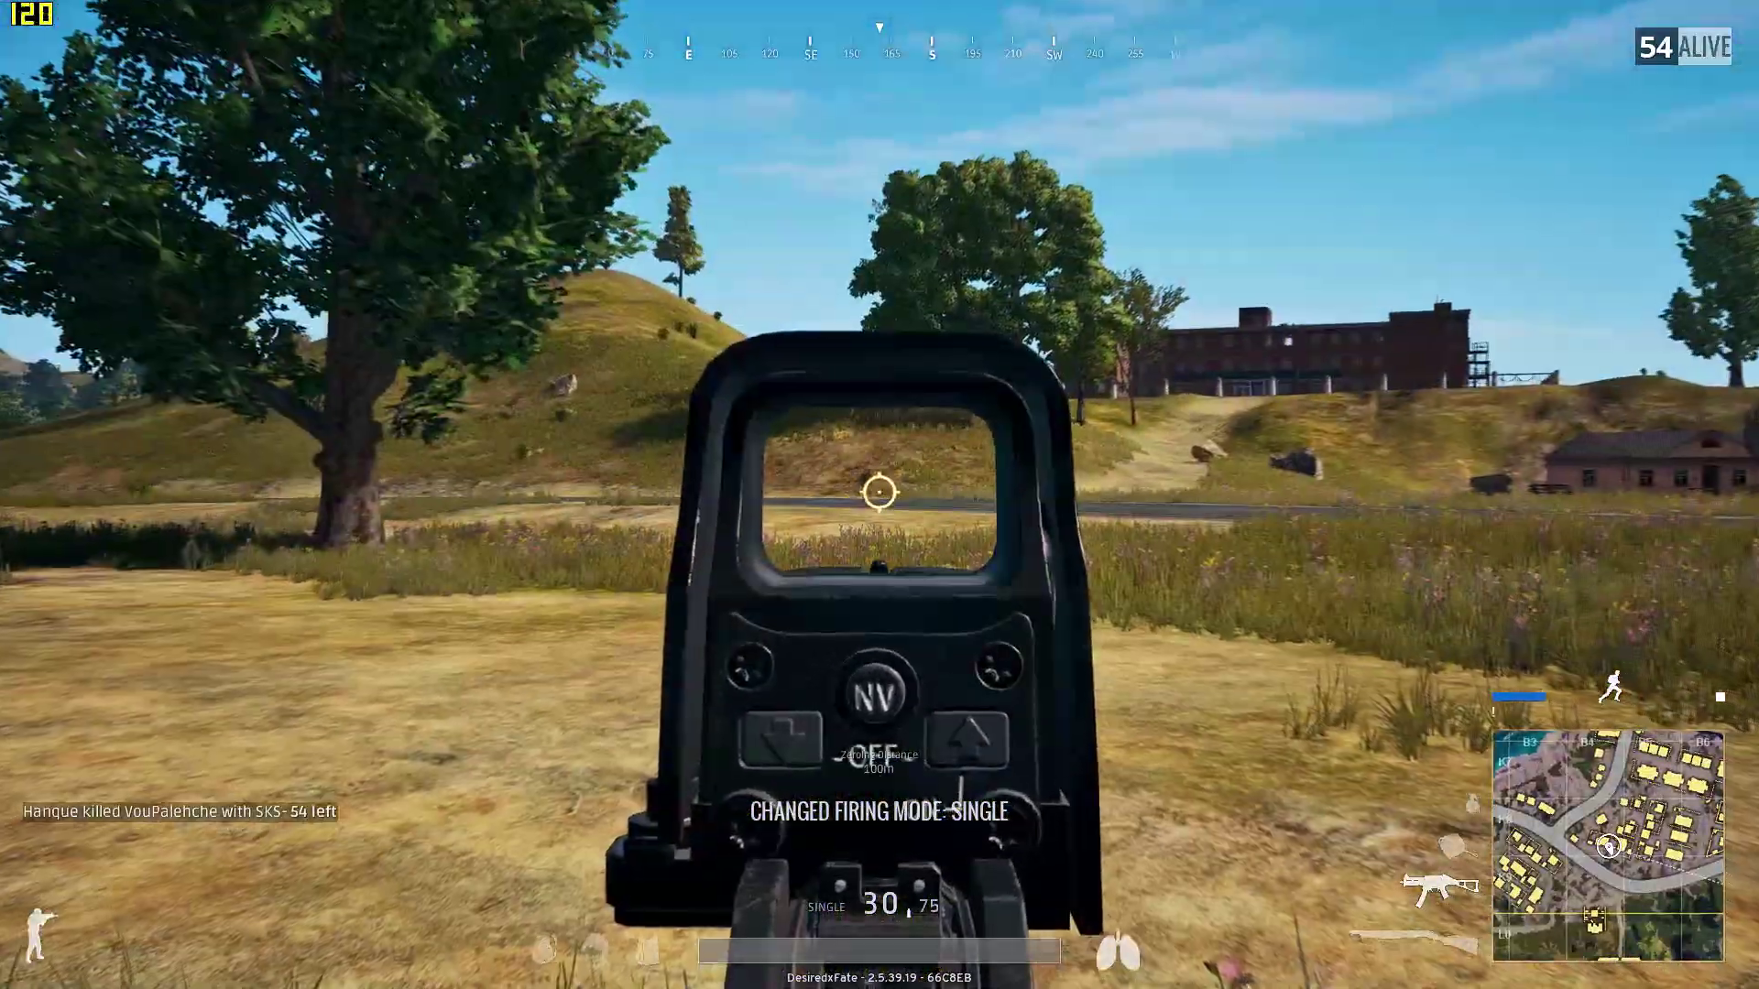
click(880, 494)
click(880, 495)
click(880, 495)
click(879, 495)
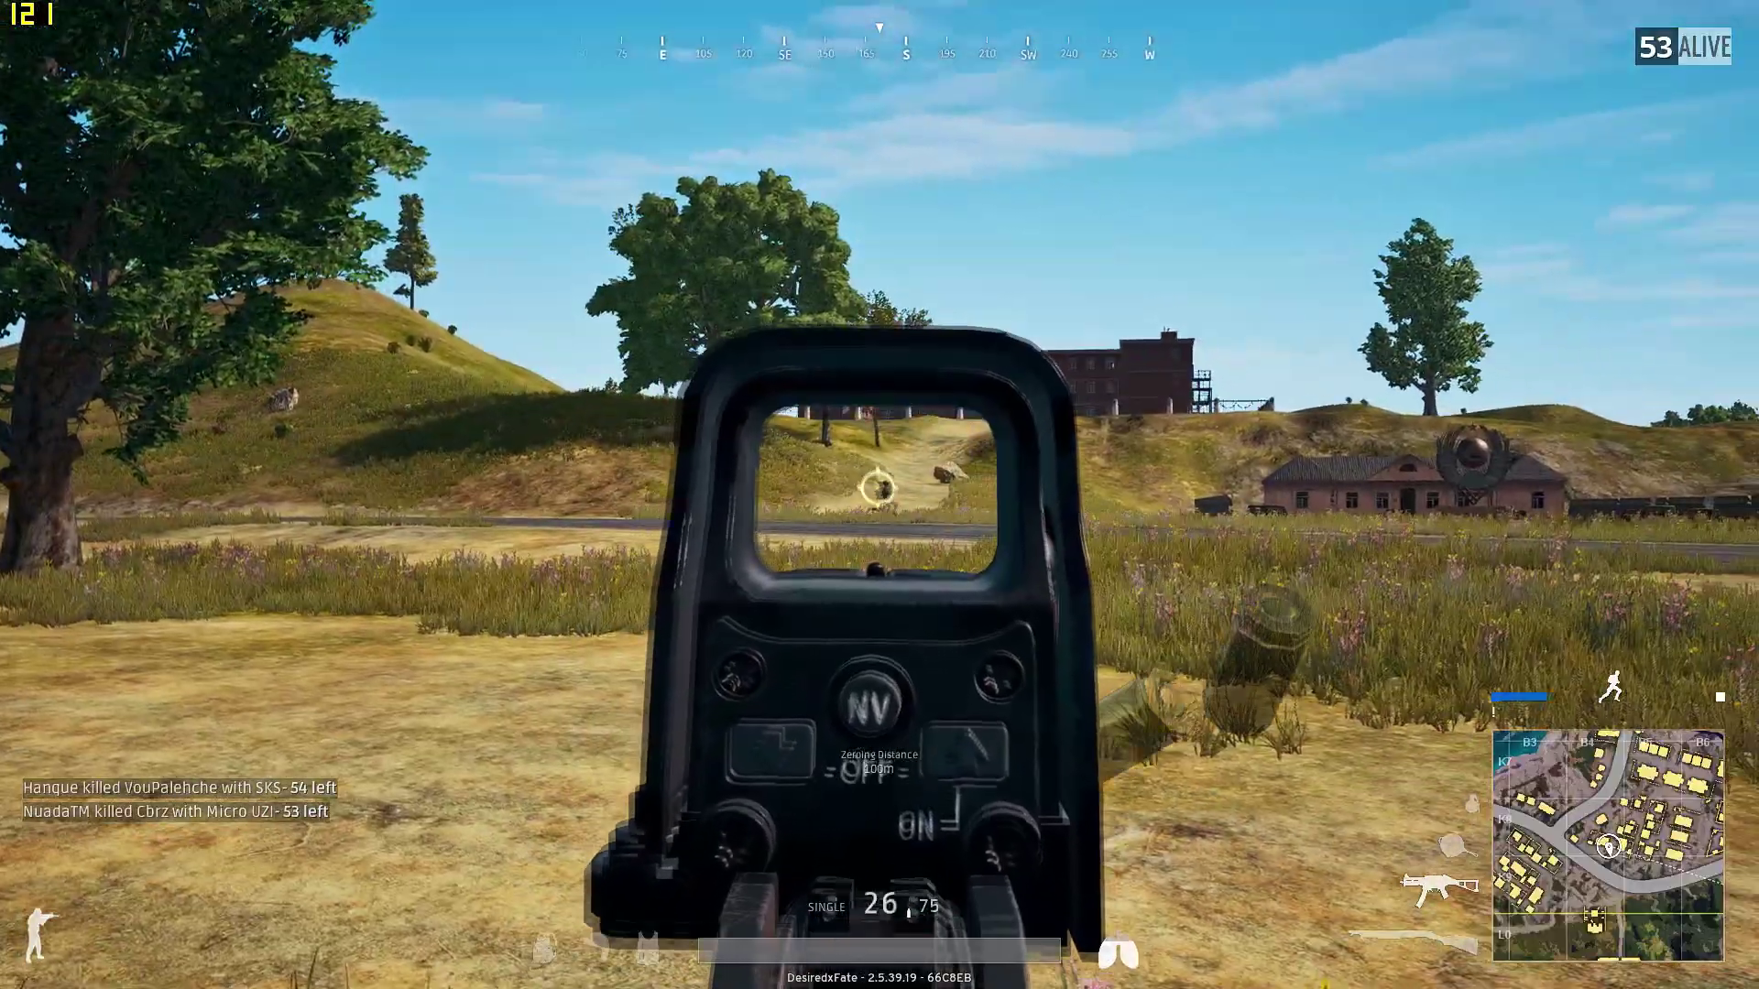
click(880, 495)
click(879, 495)
click(880, 495)
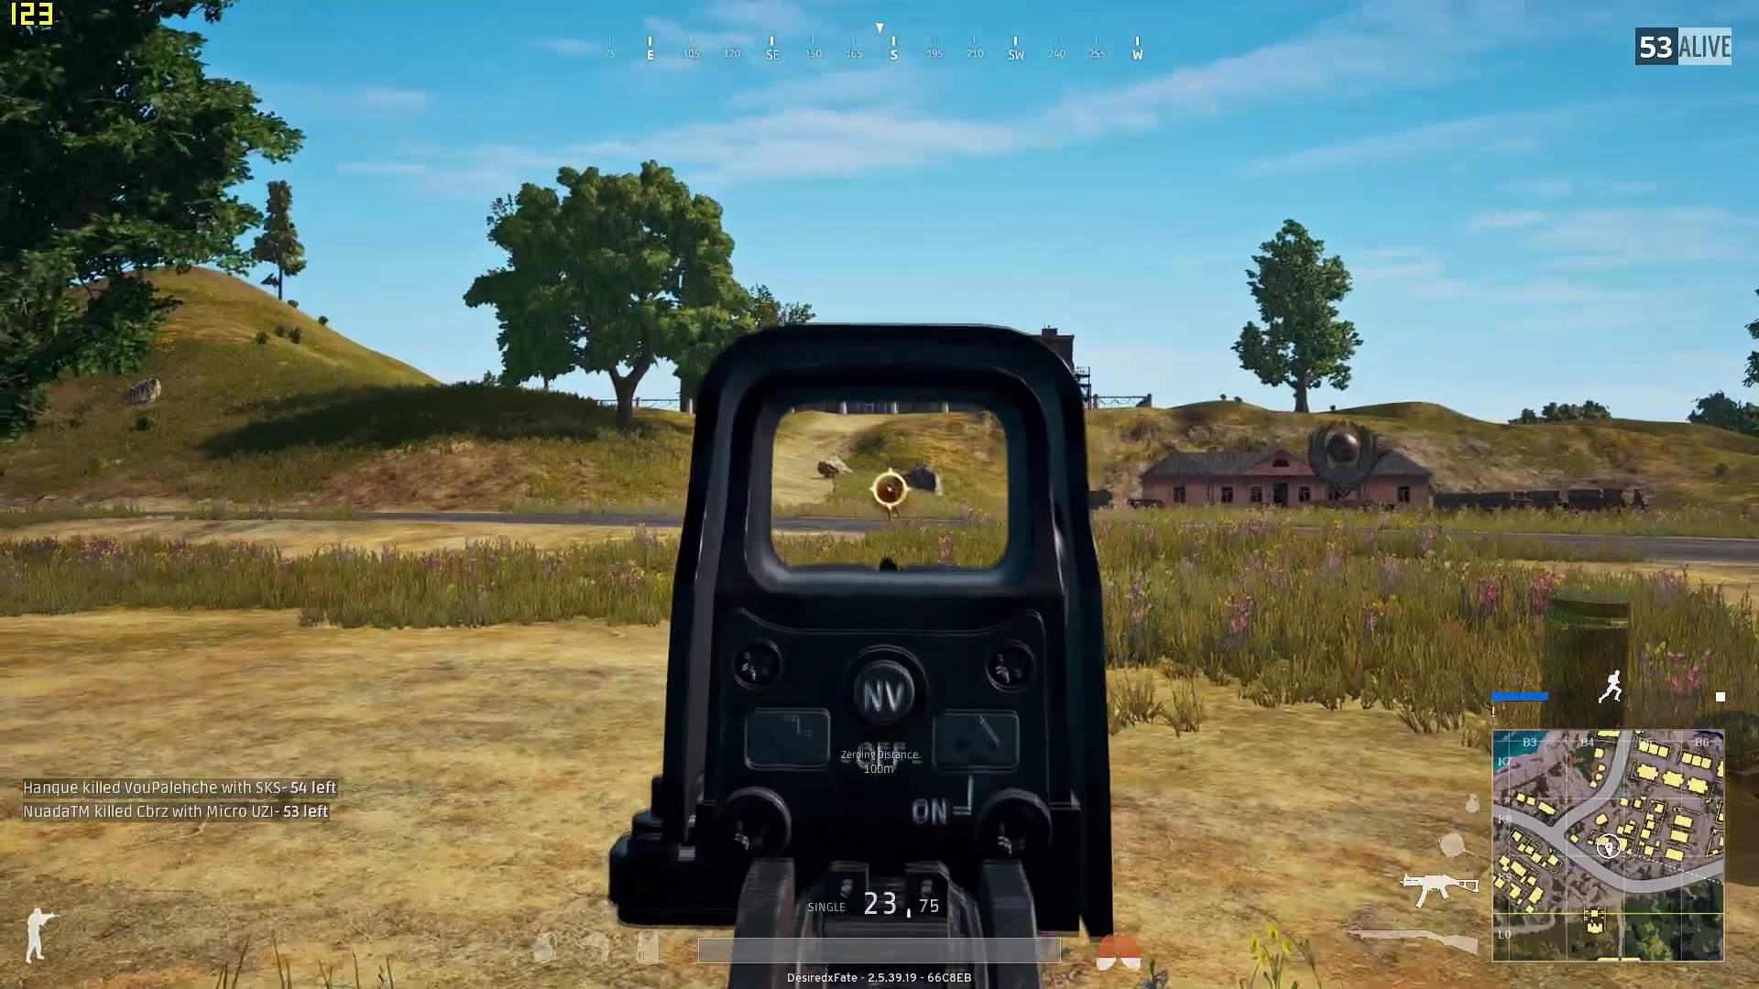
click(880, 495)
click(879, 495)
click(879, 495)
click(879, 495)
click(880, 494)
key(d)
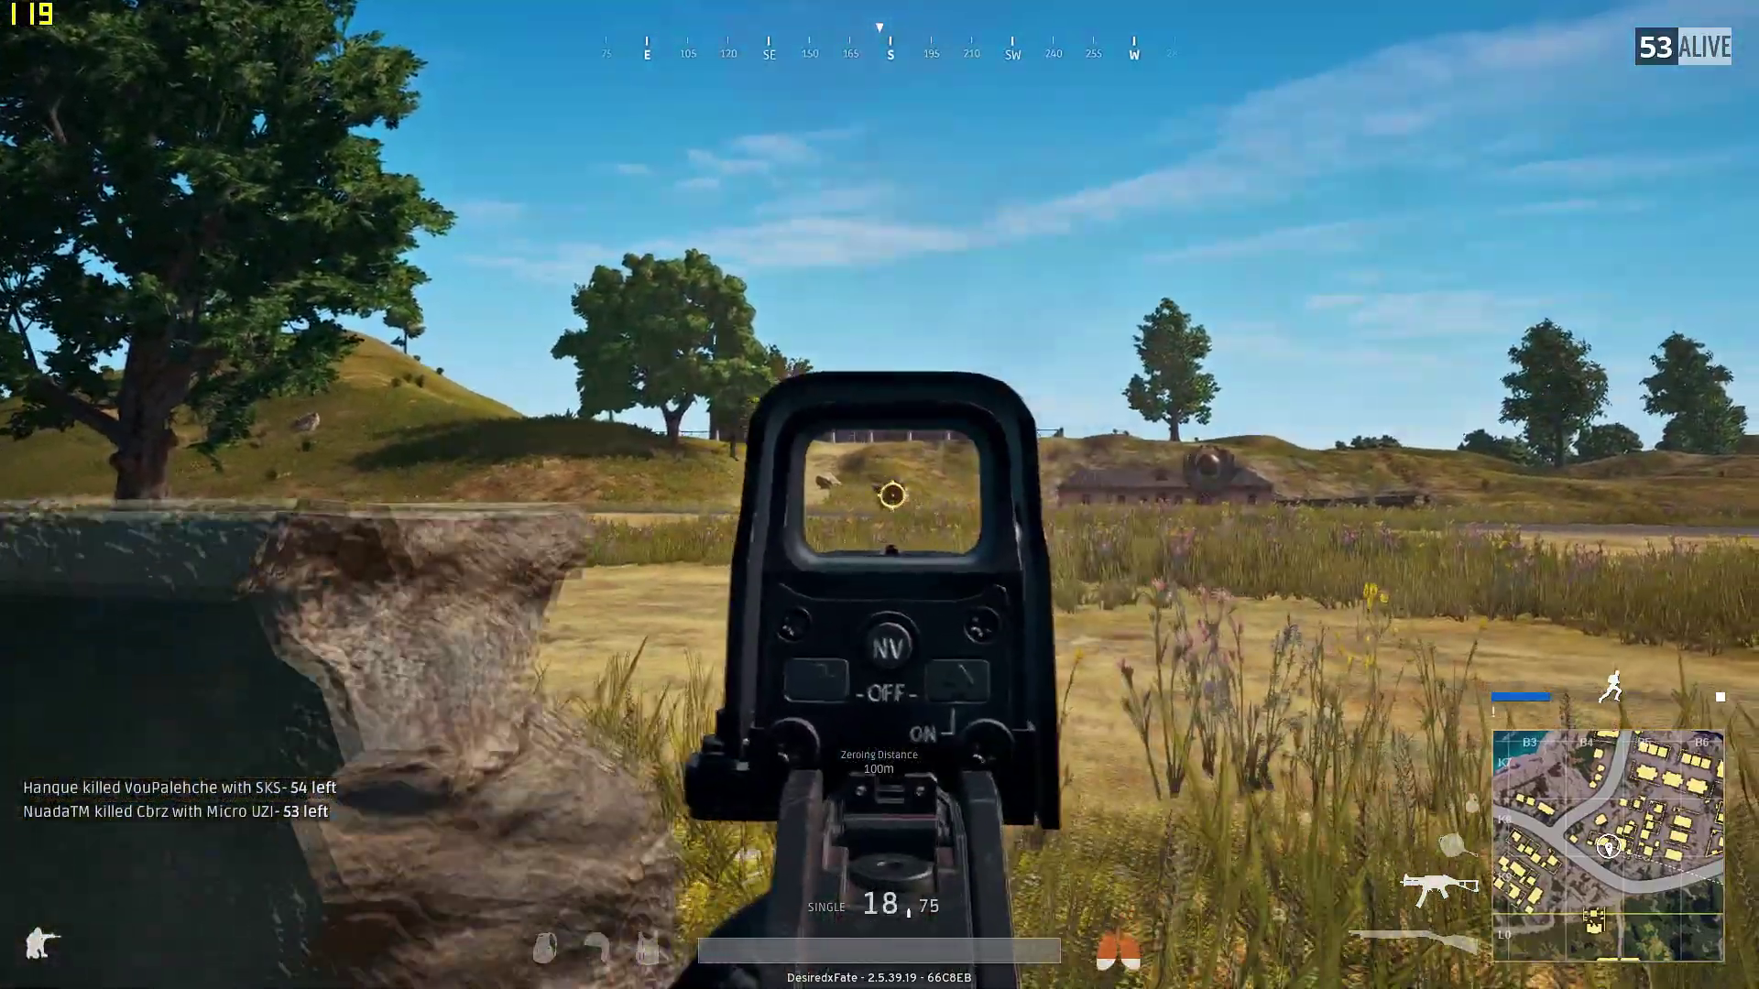
click(879, 495)
click(879, 495)
click(880, 495)
click(880, 495)
click(879, 495)
click(880, 495)
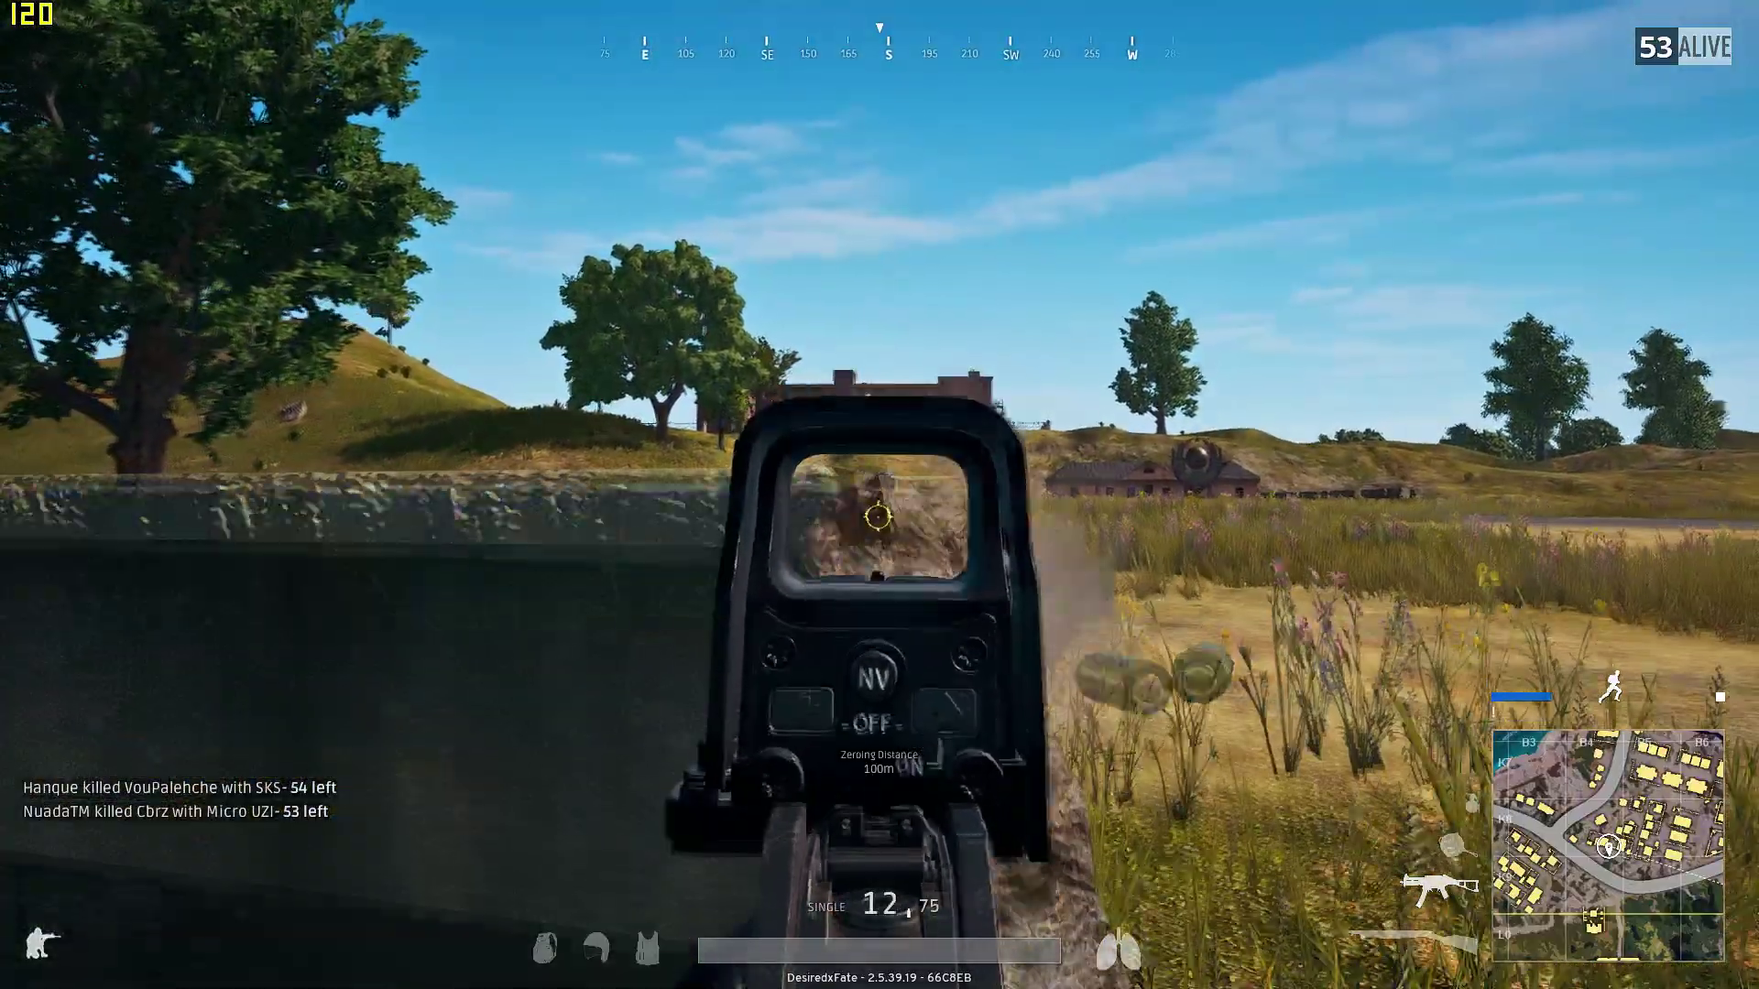
click(880, 495)
click(879, 495)
click(879, 495)
click(880, 495)
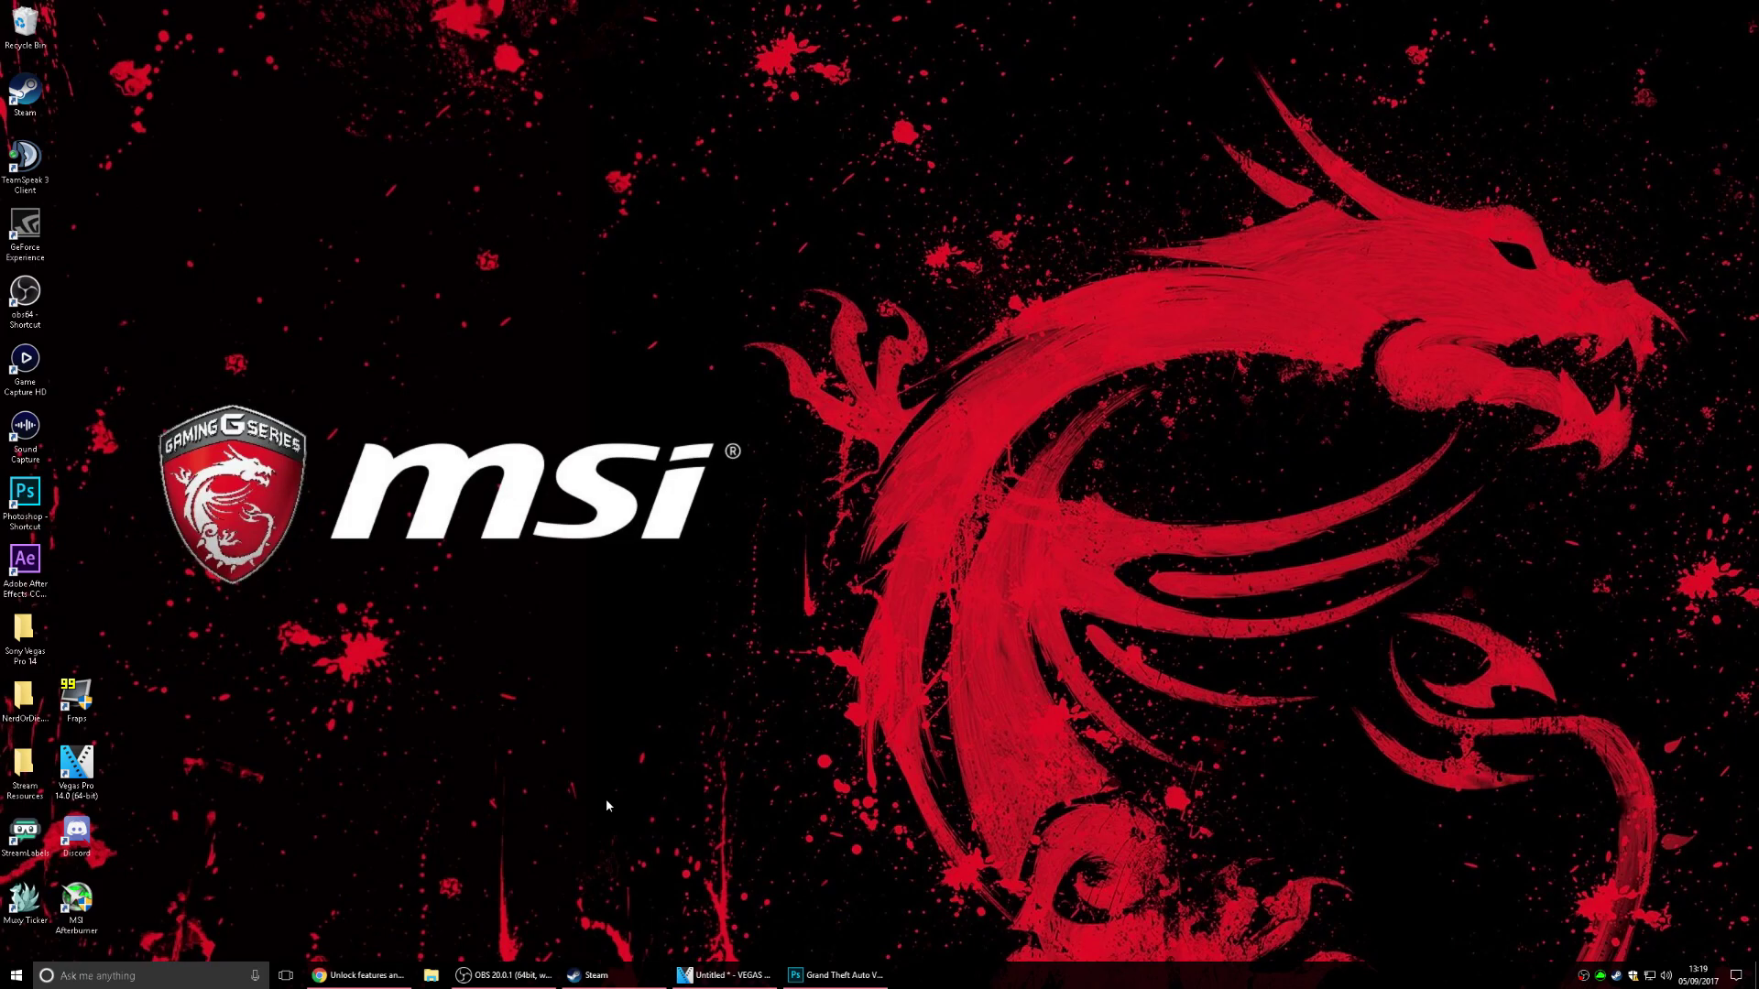
drag(163, 640, 440, 509)
drag(337, 546, 134, 629)
Step: Bring up the MSI Gaming App article in Chrome and scroll down to its end
click(357, 973)
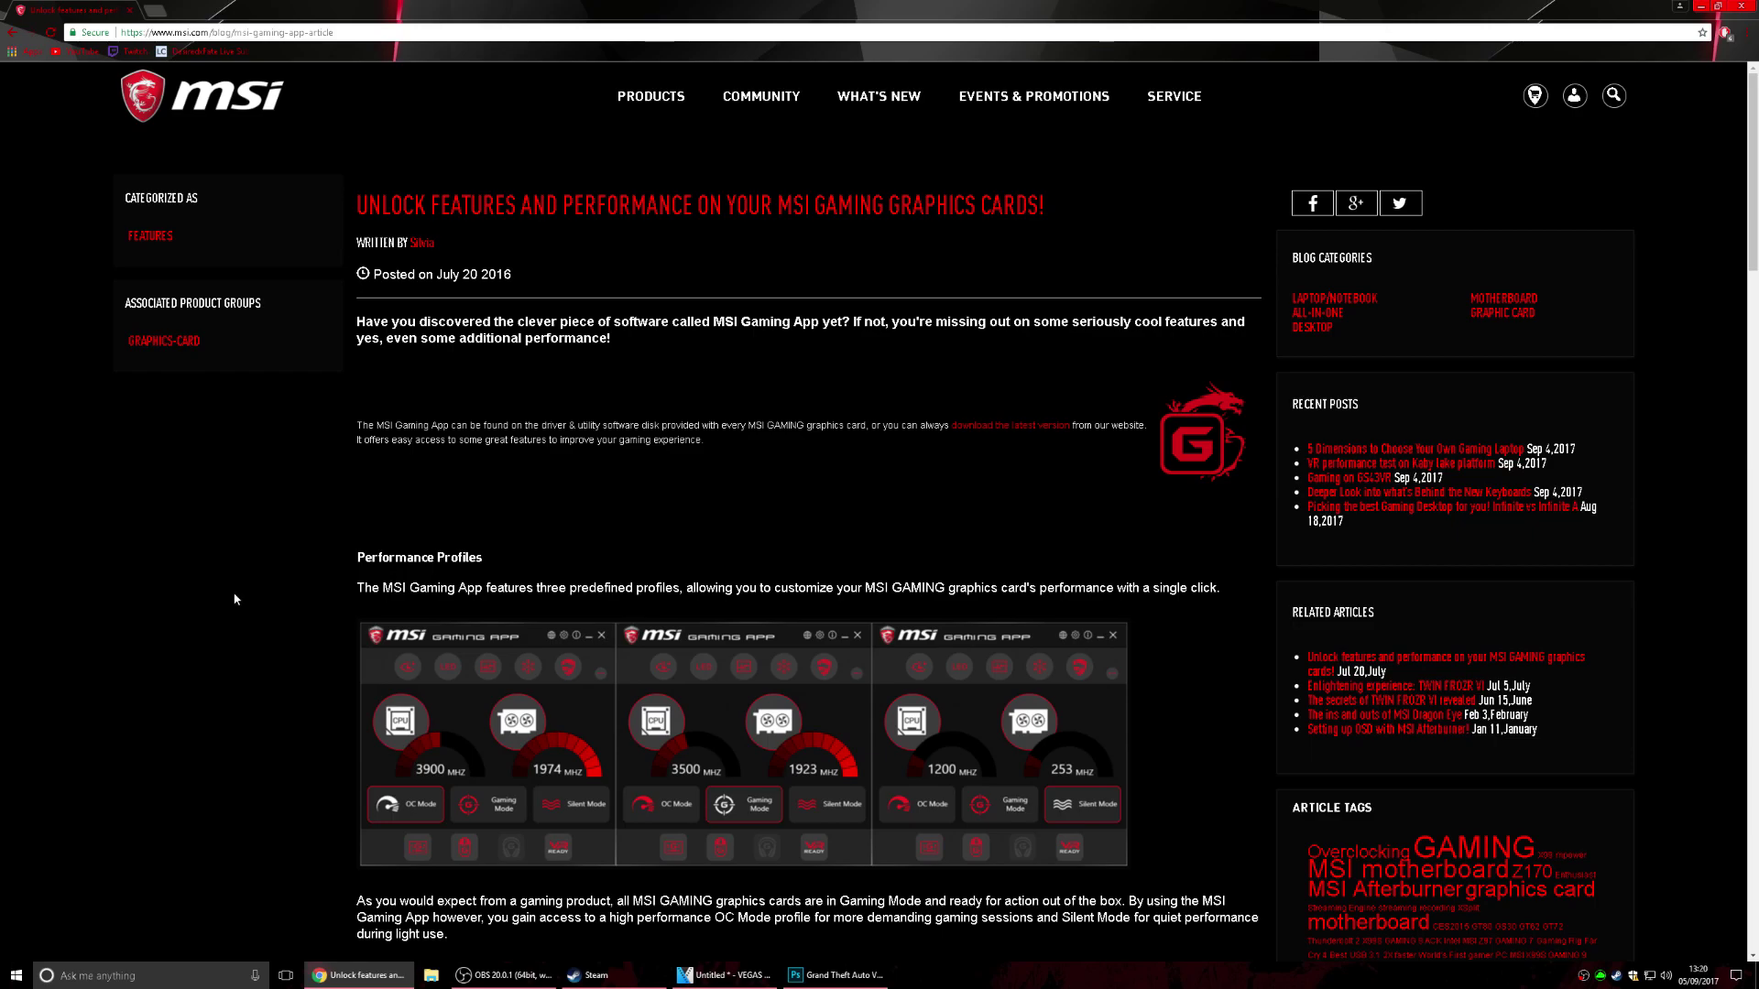
scroll(235, 597, down, 1)
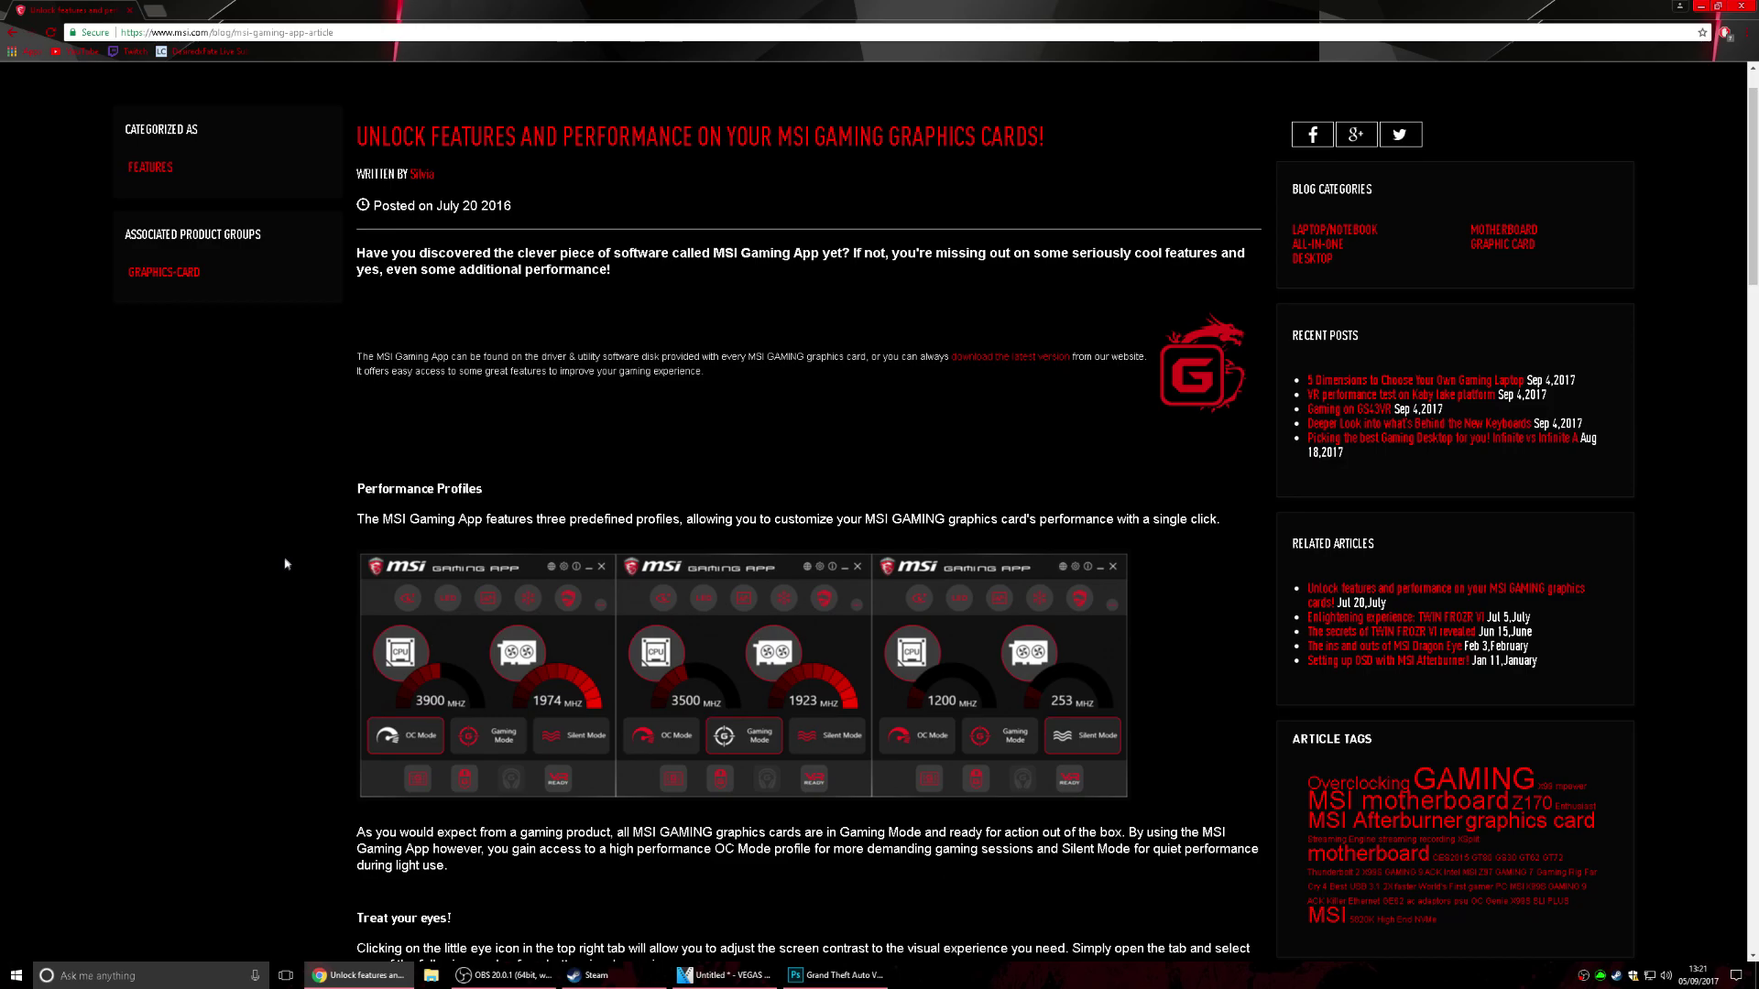
scroll(306, 542, down, 12)
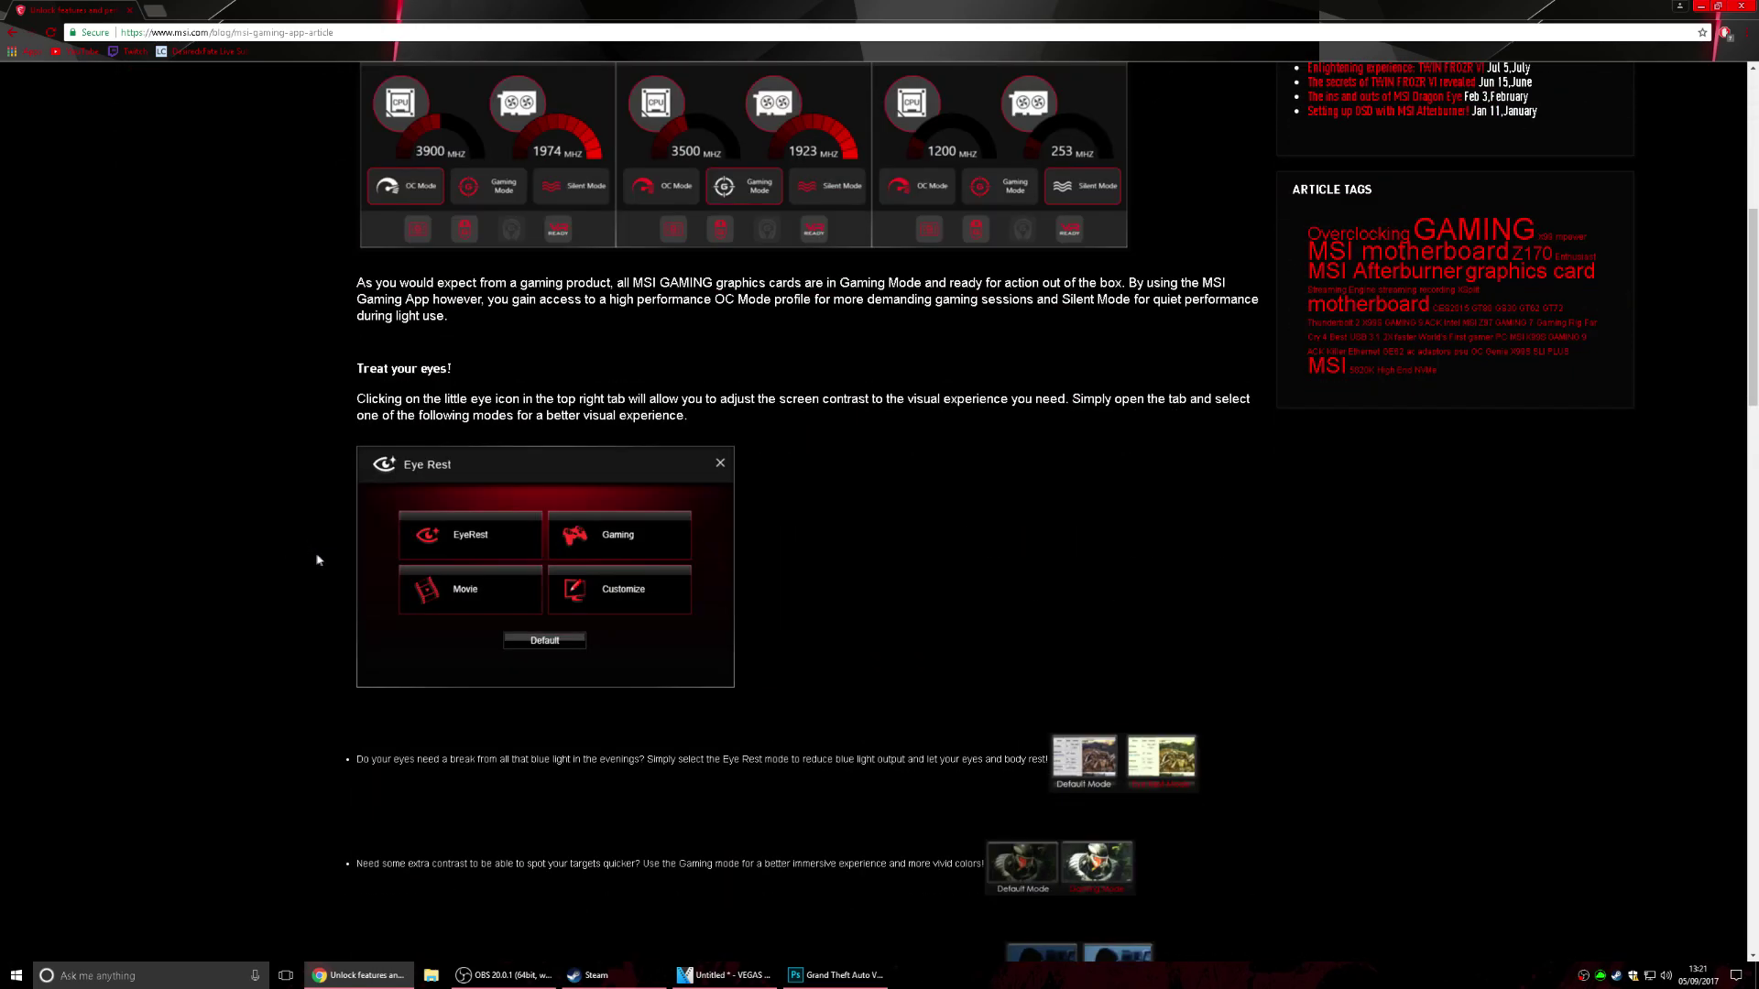
scroll(413, 616, down, 20)
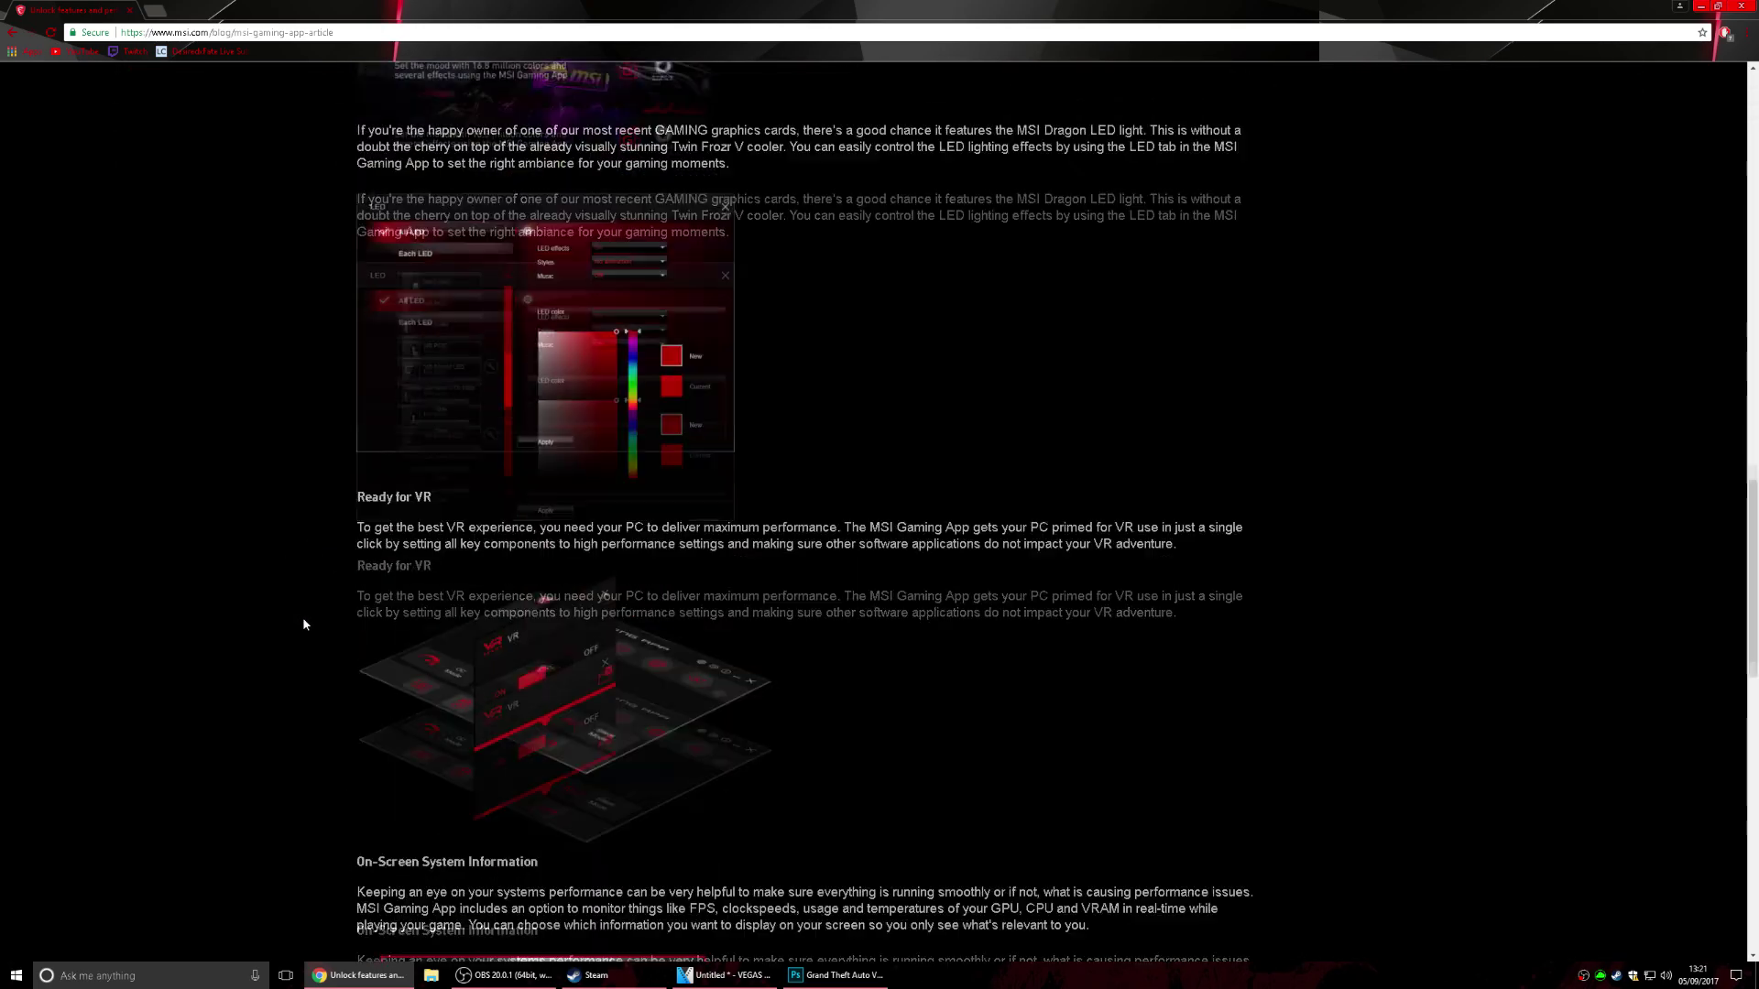
scroll(310, 622, down, 4)
scroll(314, 620, up, 4)
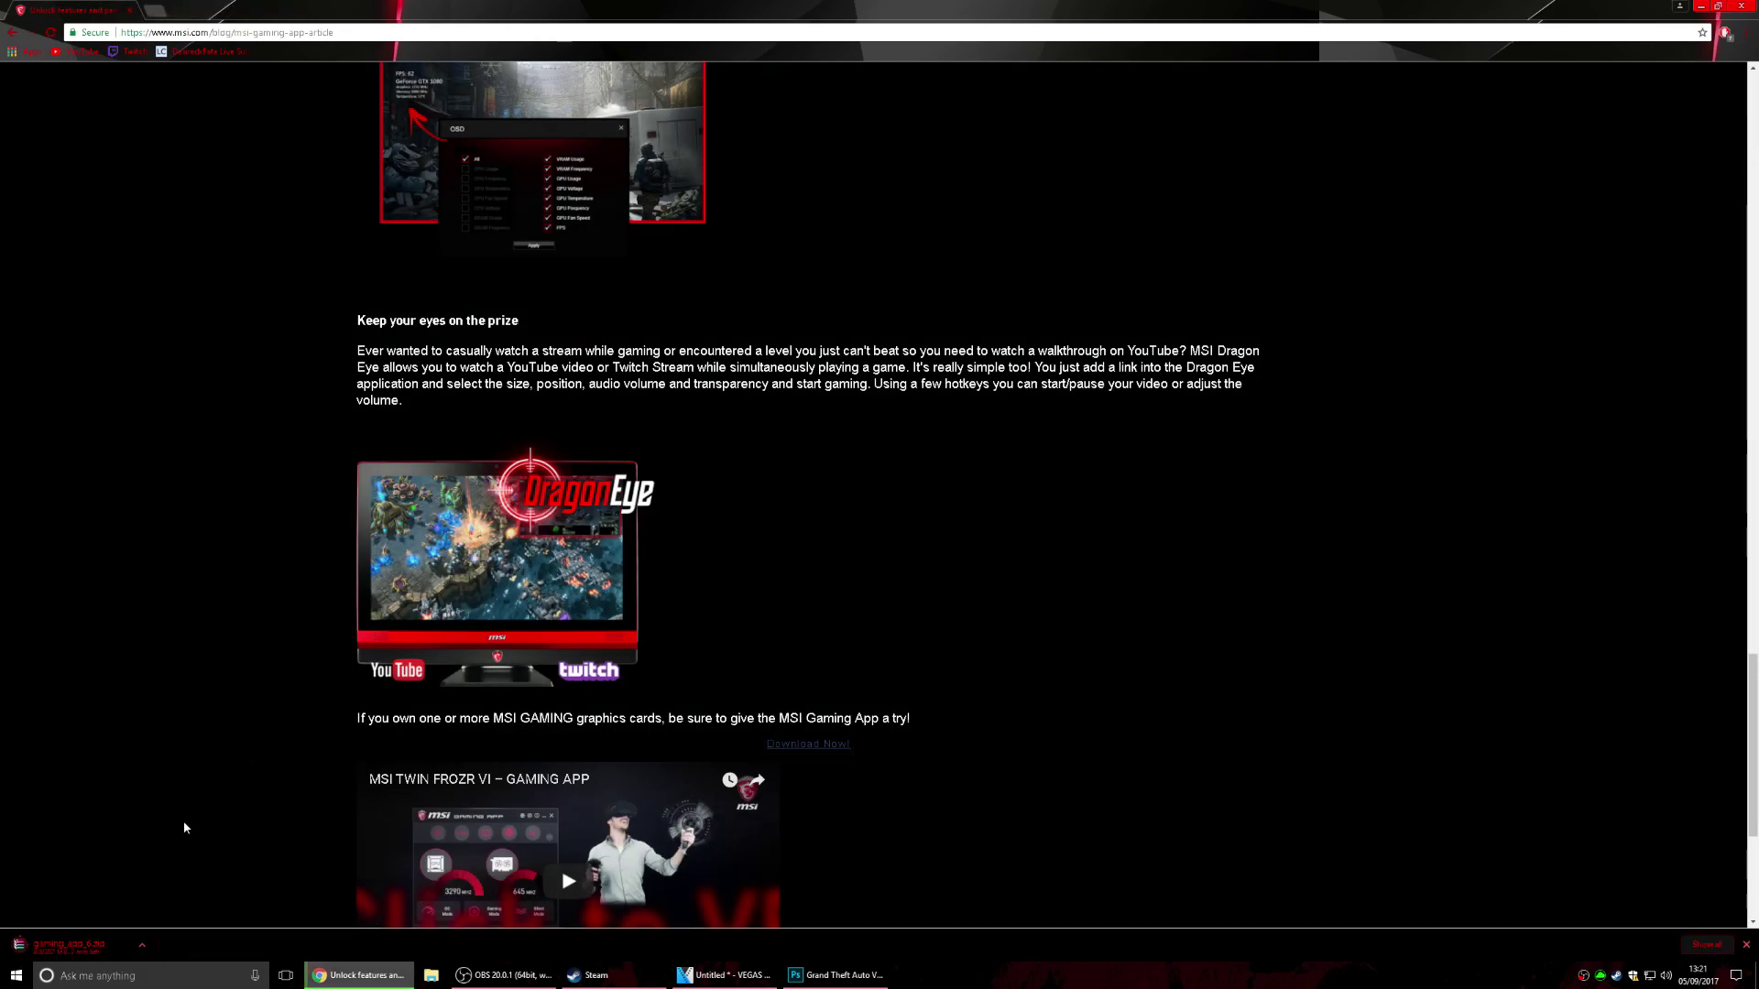
Step: Extract the 6.2.0.10 folder from gaming_app_6.zip to the Desktop, then close WinRAR and Chrome
click(91, 944)
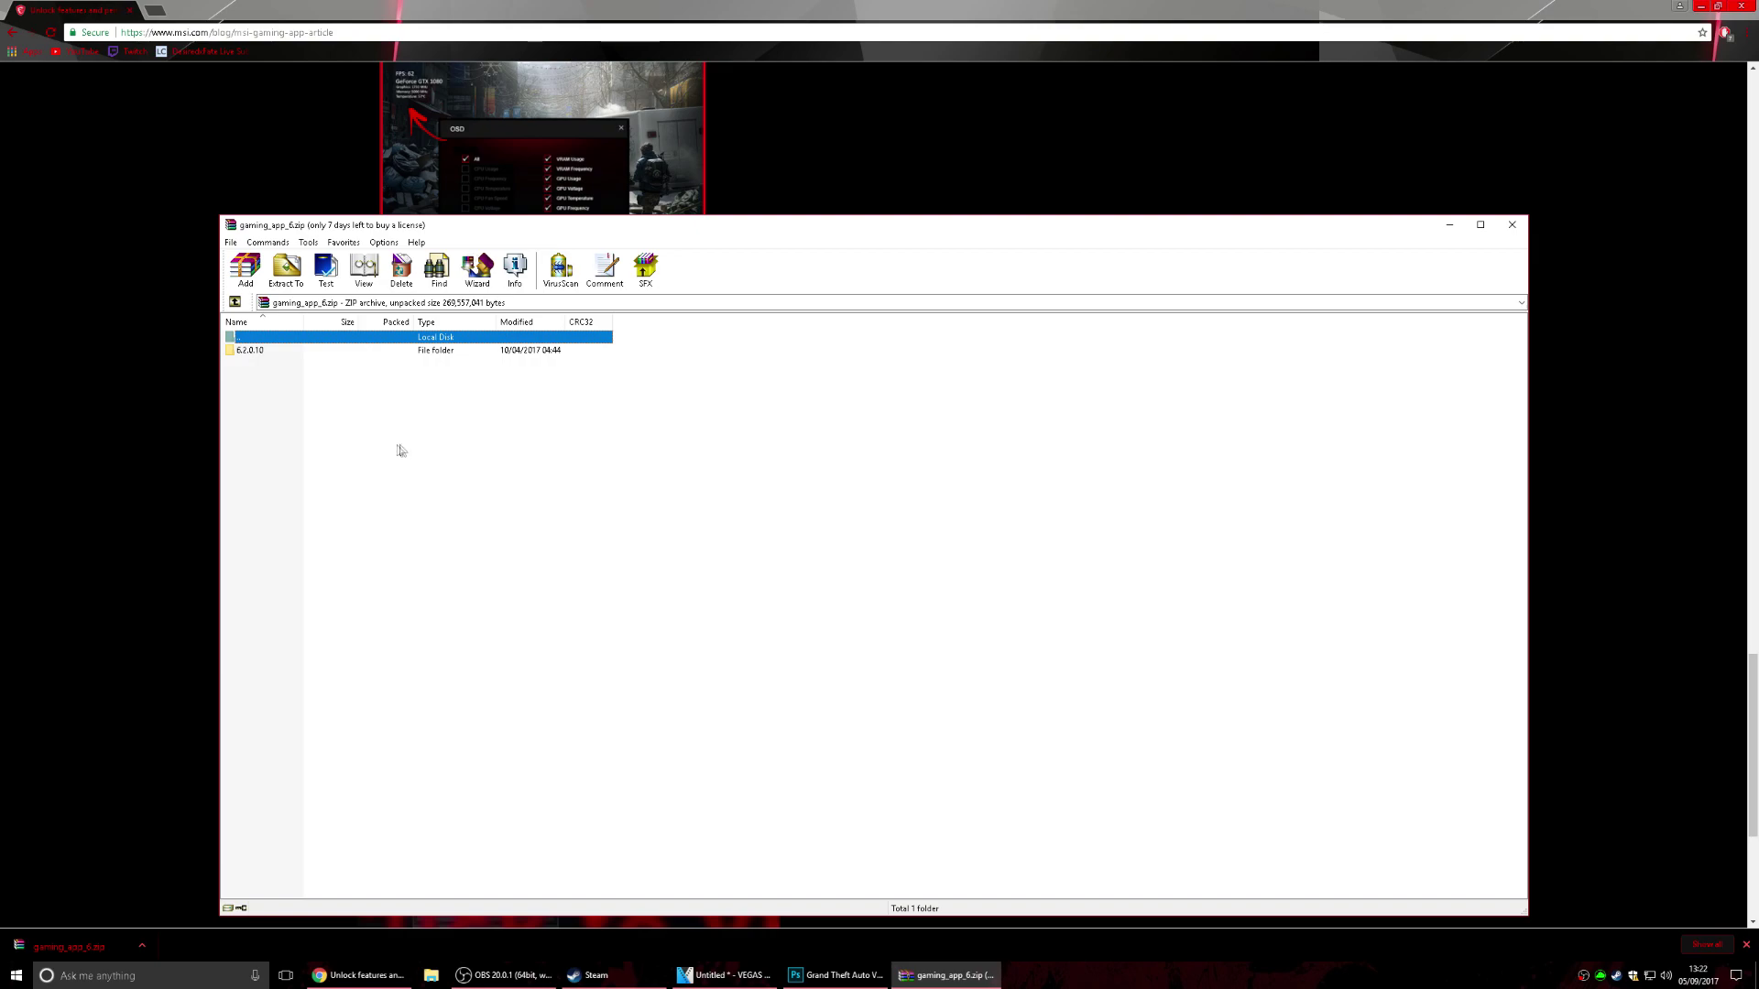
click(299, 354)
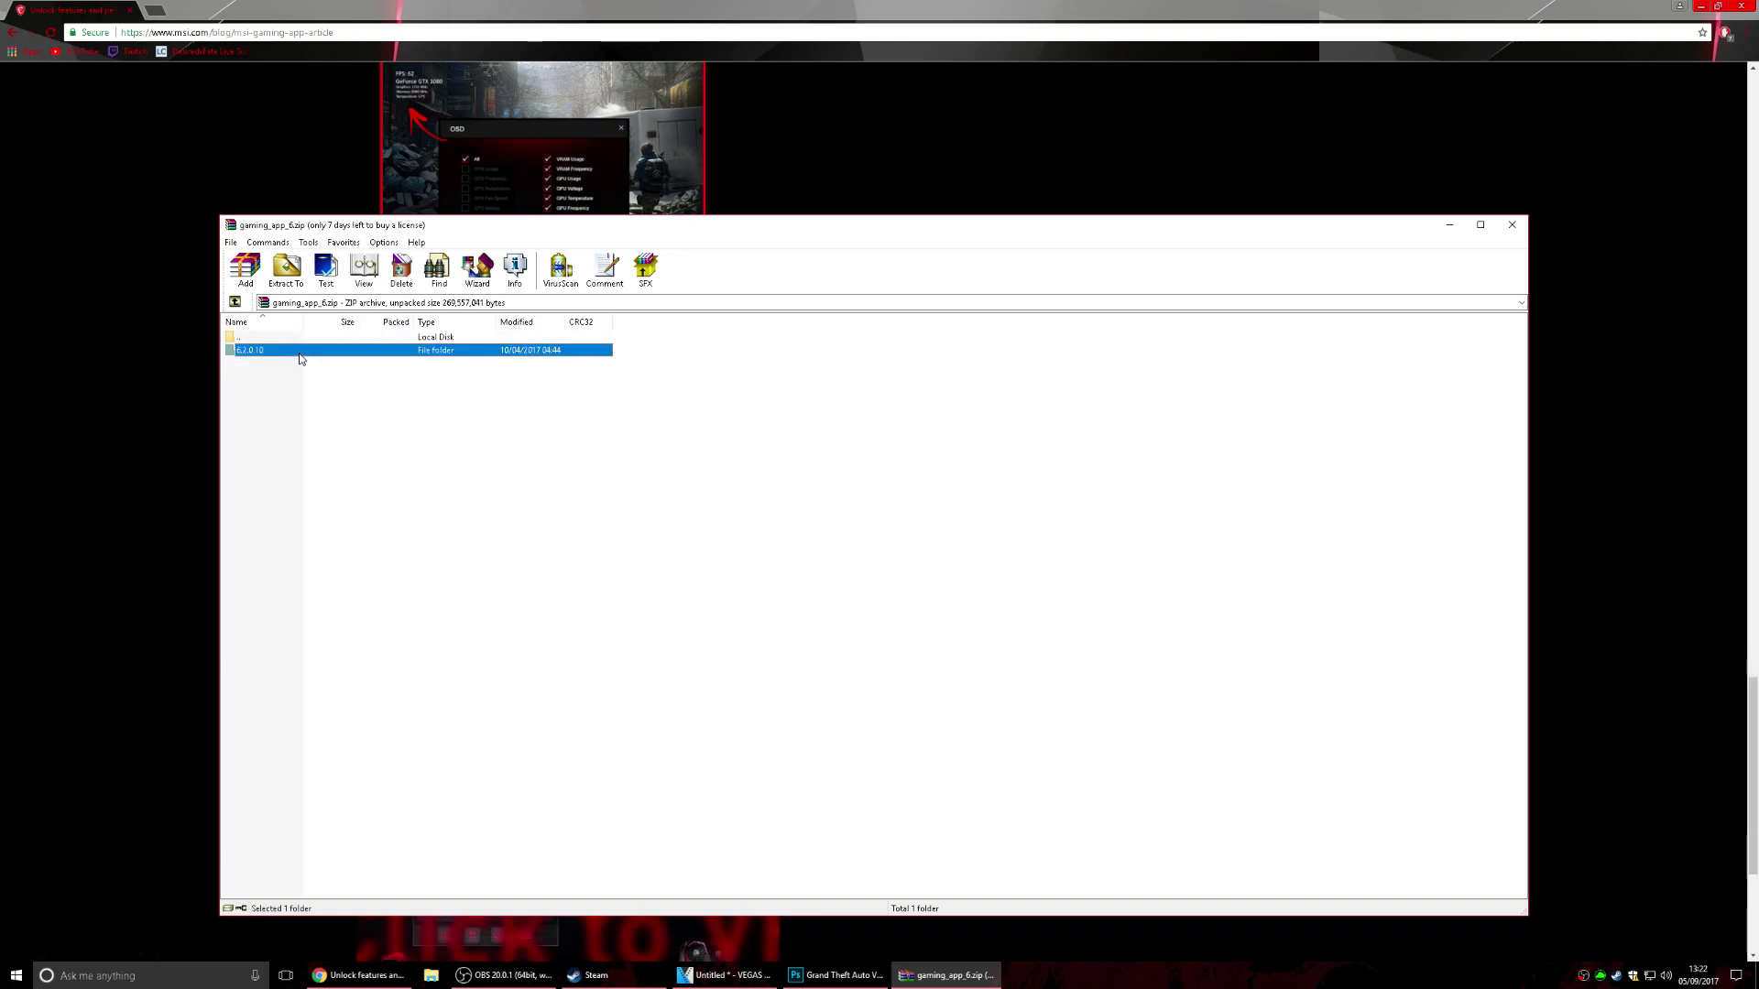
click(285, 268)
click(904, 493)
click(914, 715)
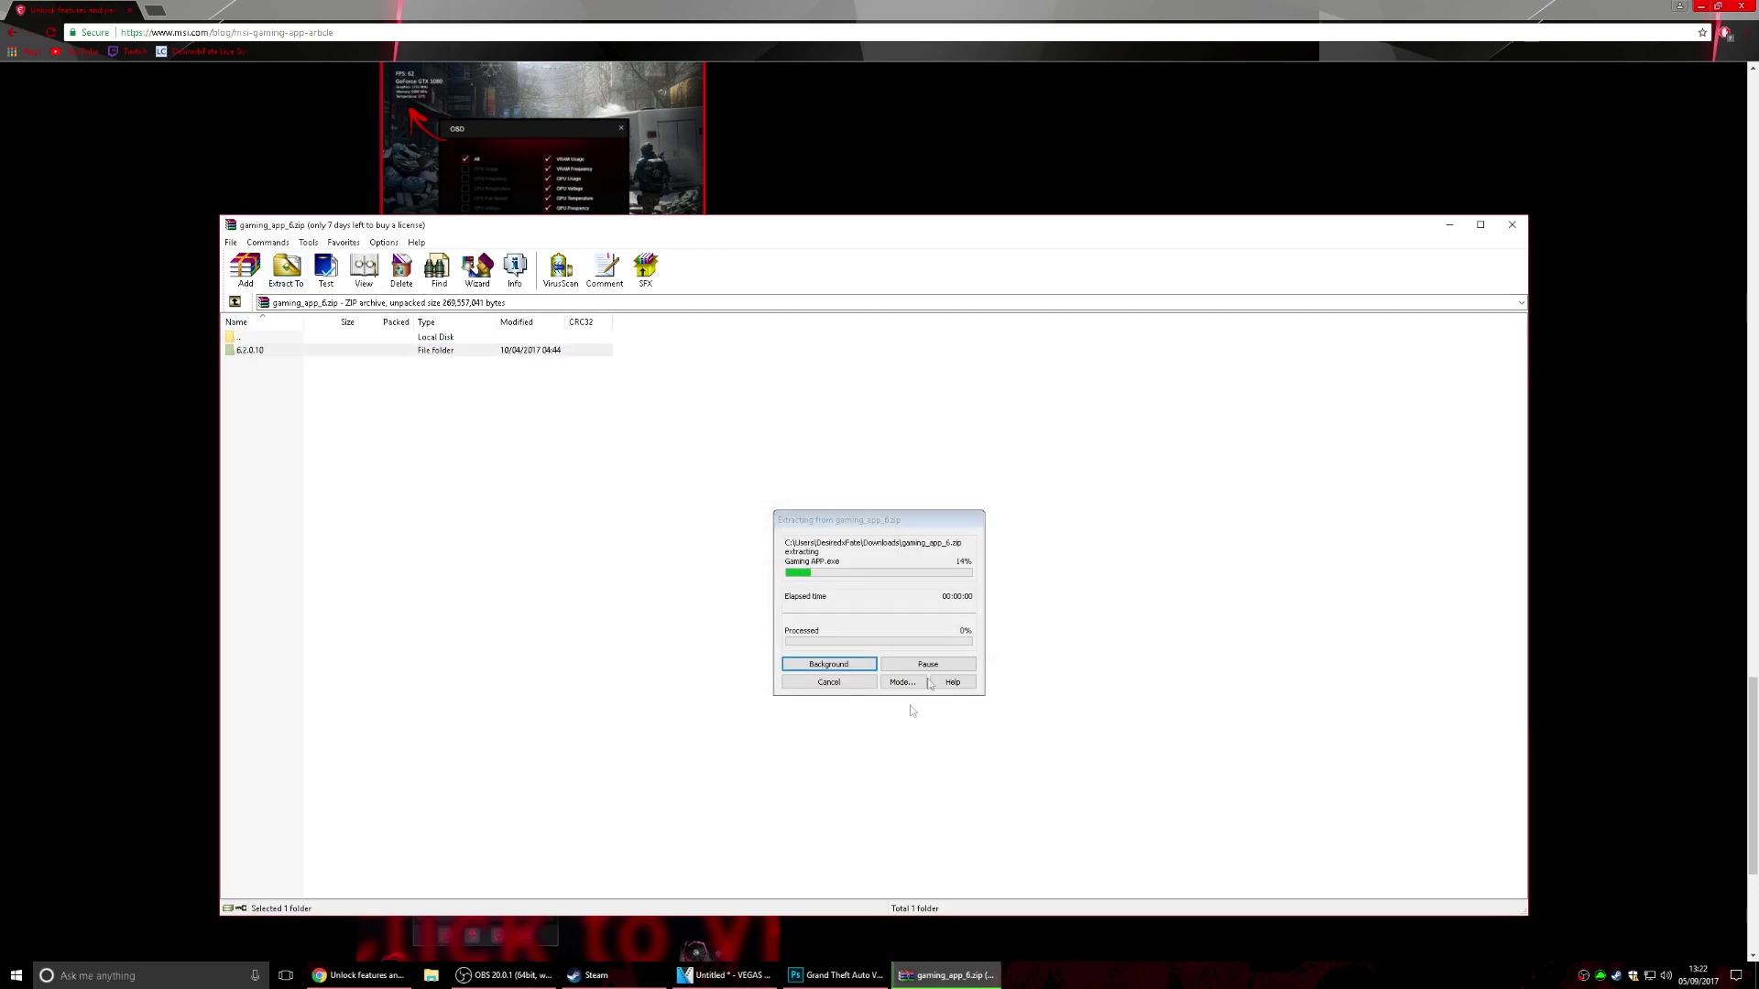
click(1510, 226)
click(1741, 7)
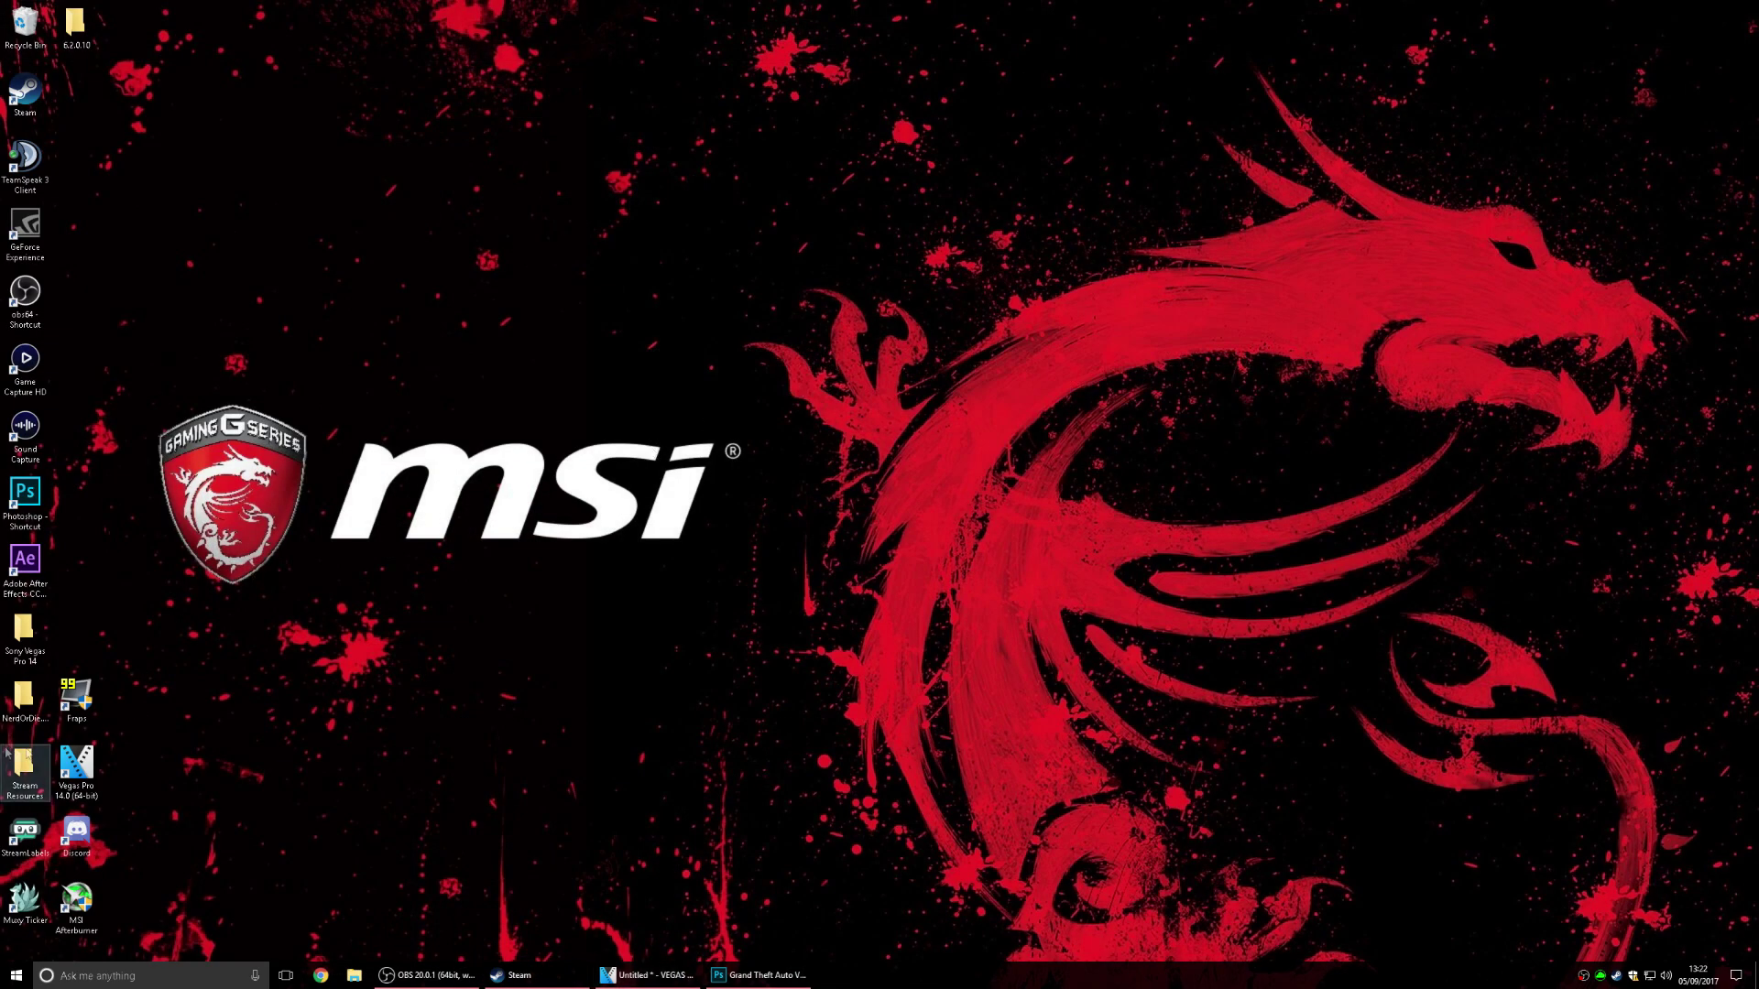
Step: Run the 6.2.0.10 Gaming APP setup with default location and desktop icon, declining the MSI newsletter
drag(75, 23, 430, 229)
double_click(430, 227)
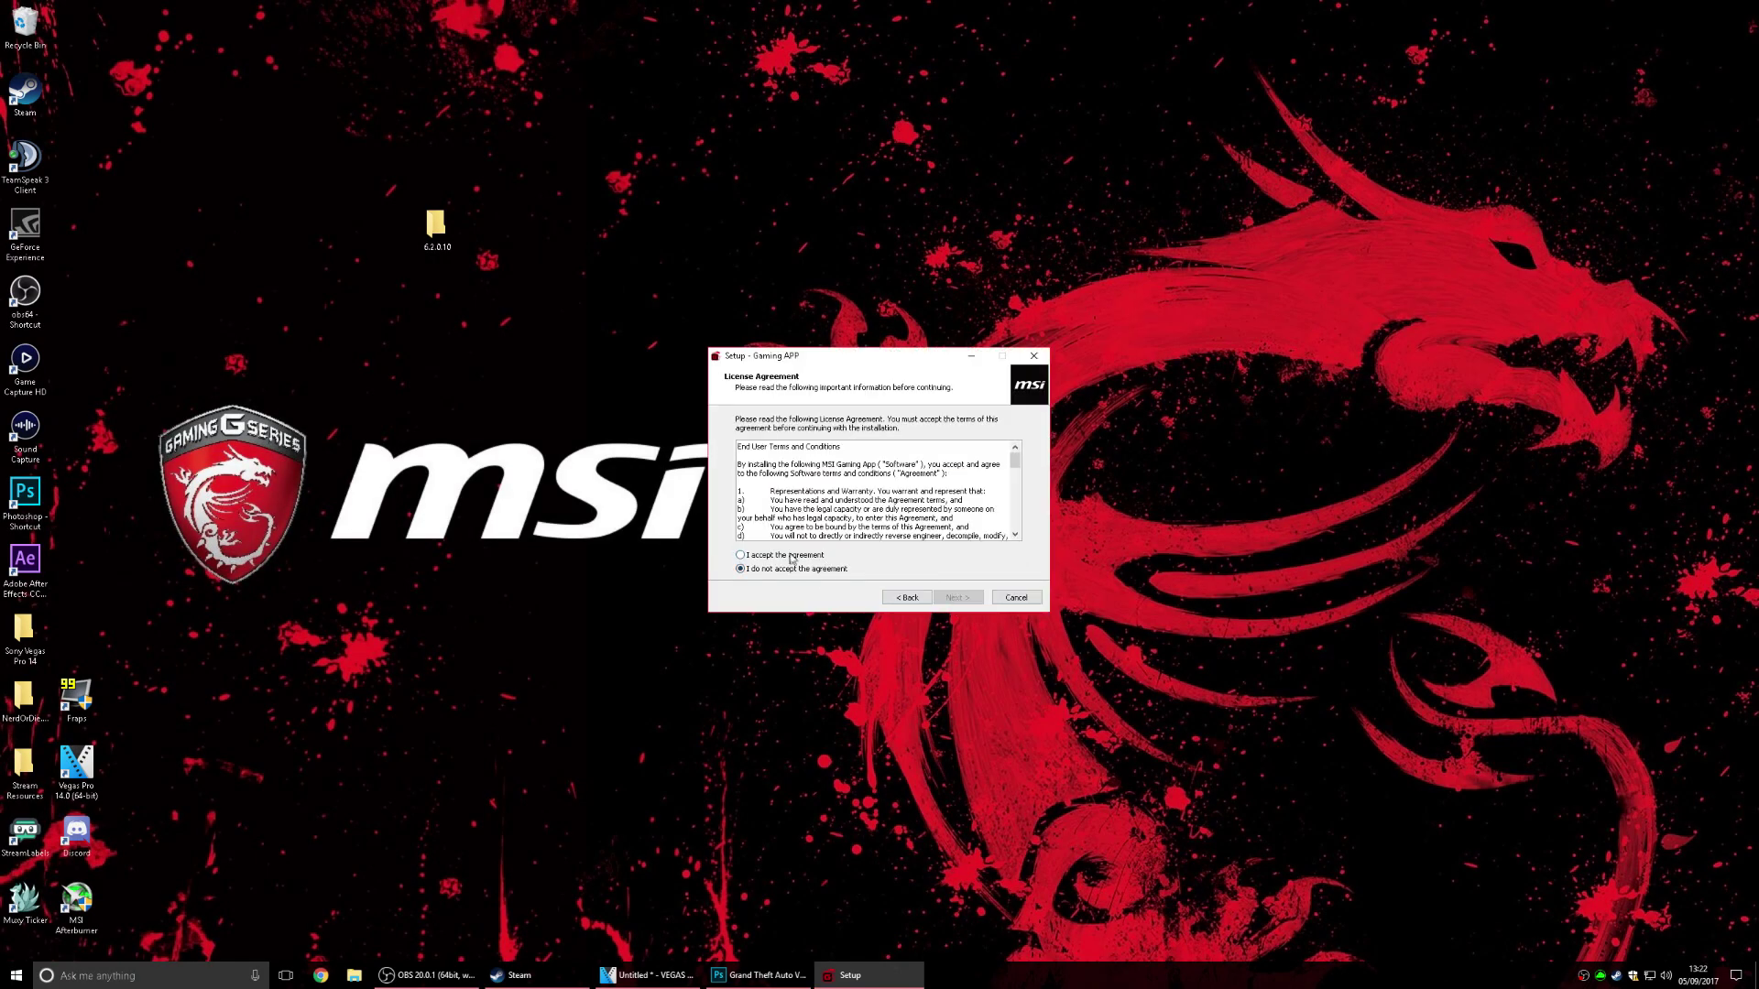
click(791, 555)
click(956, 597)
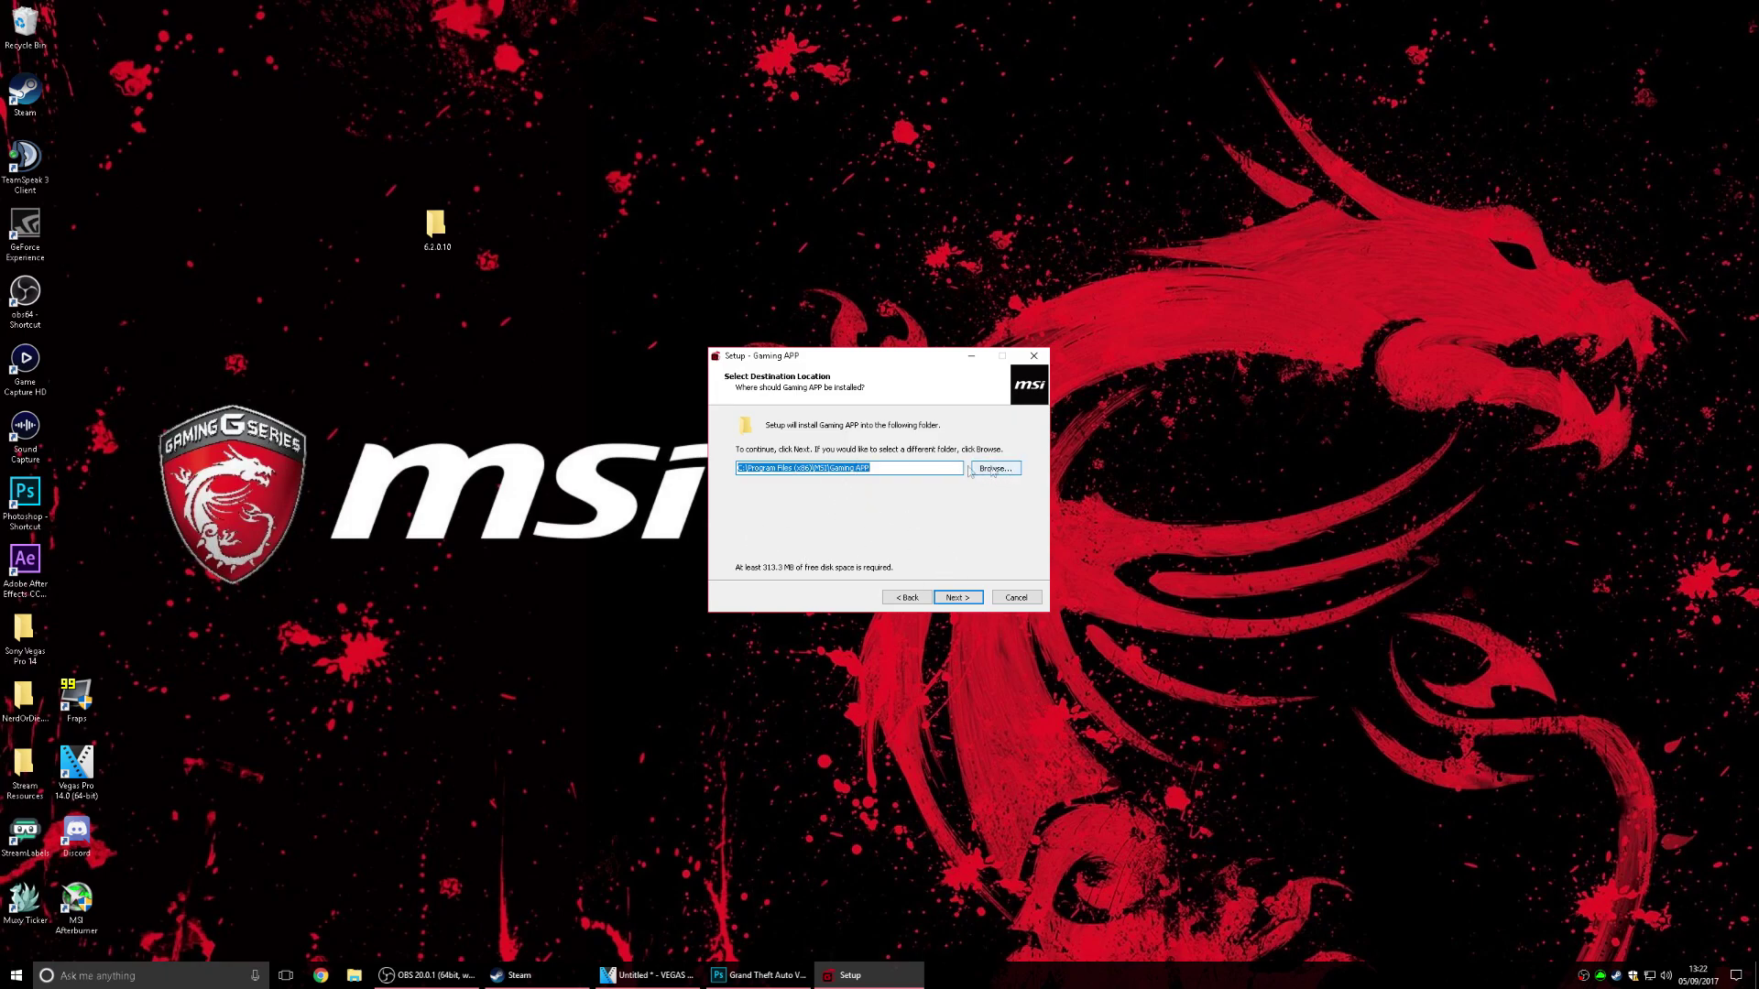
click(957, 597)
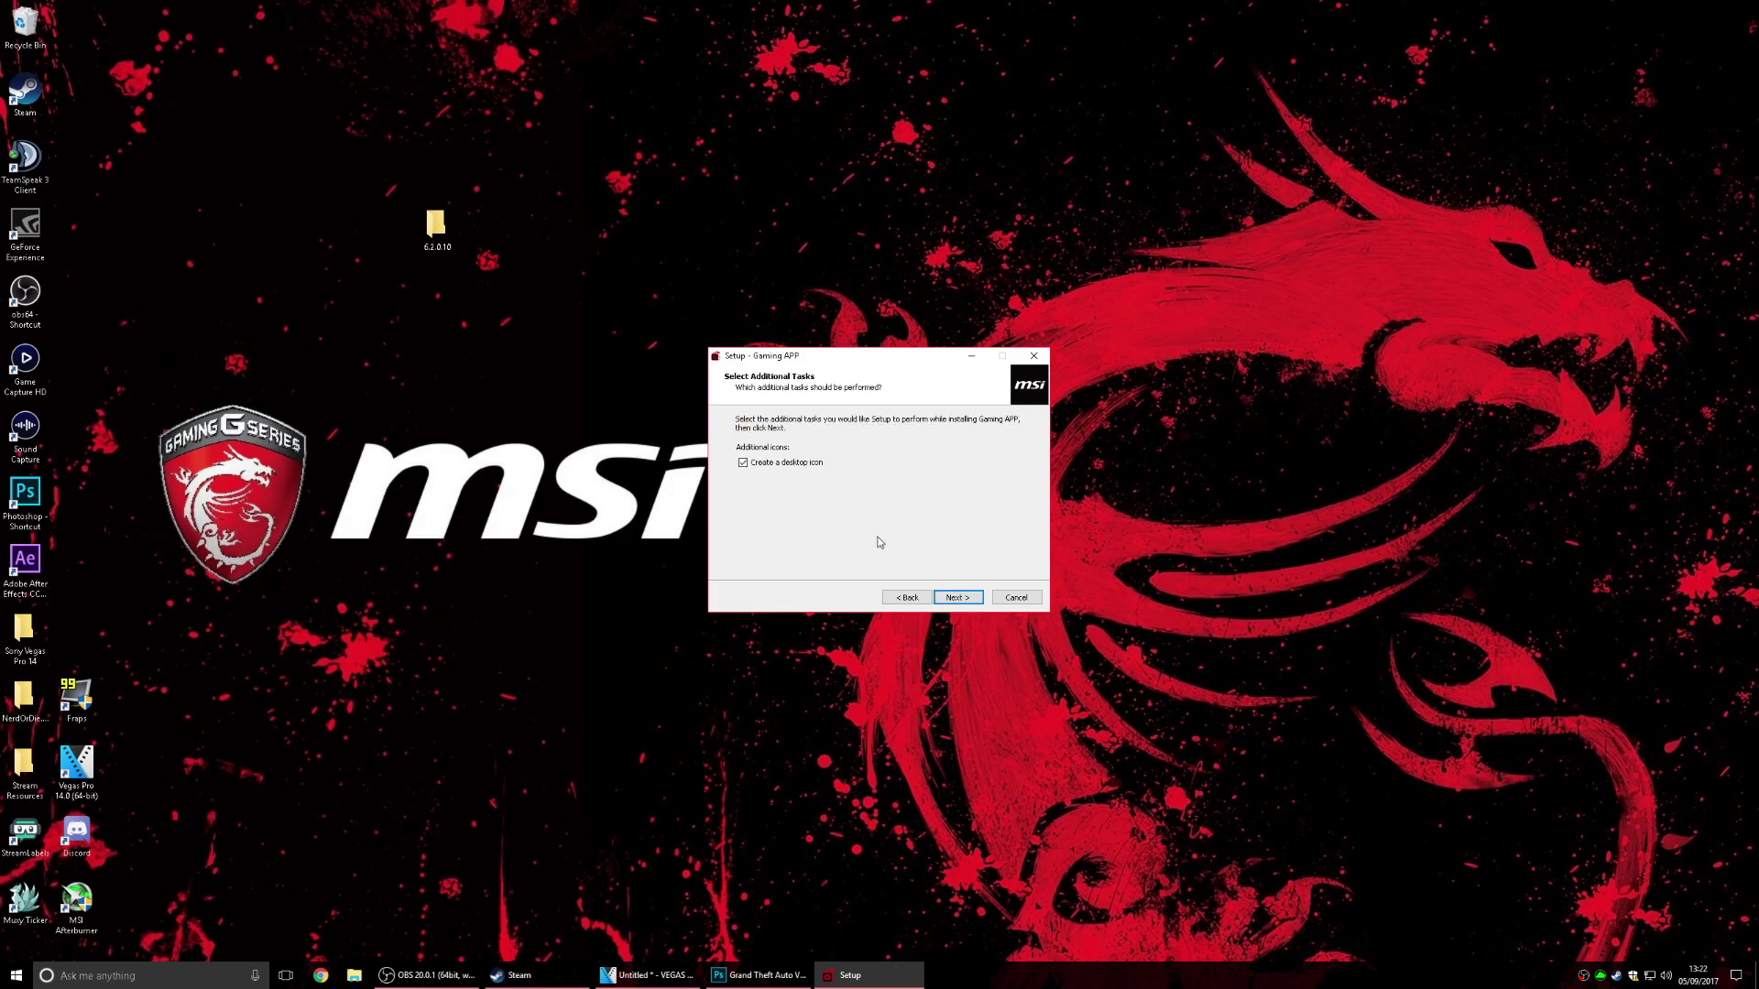
click(957, 600)
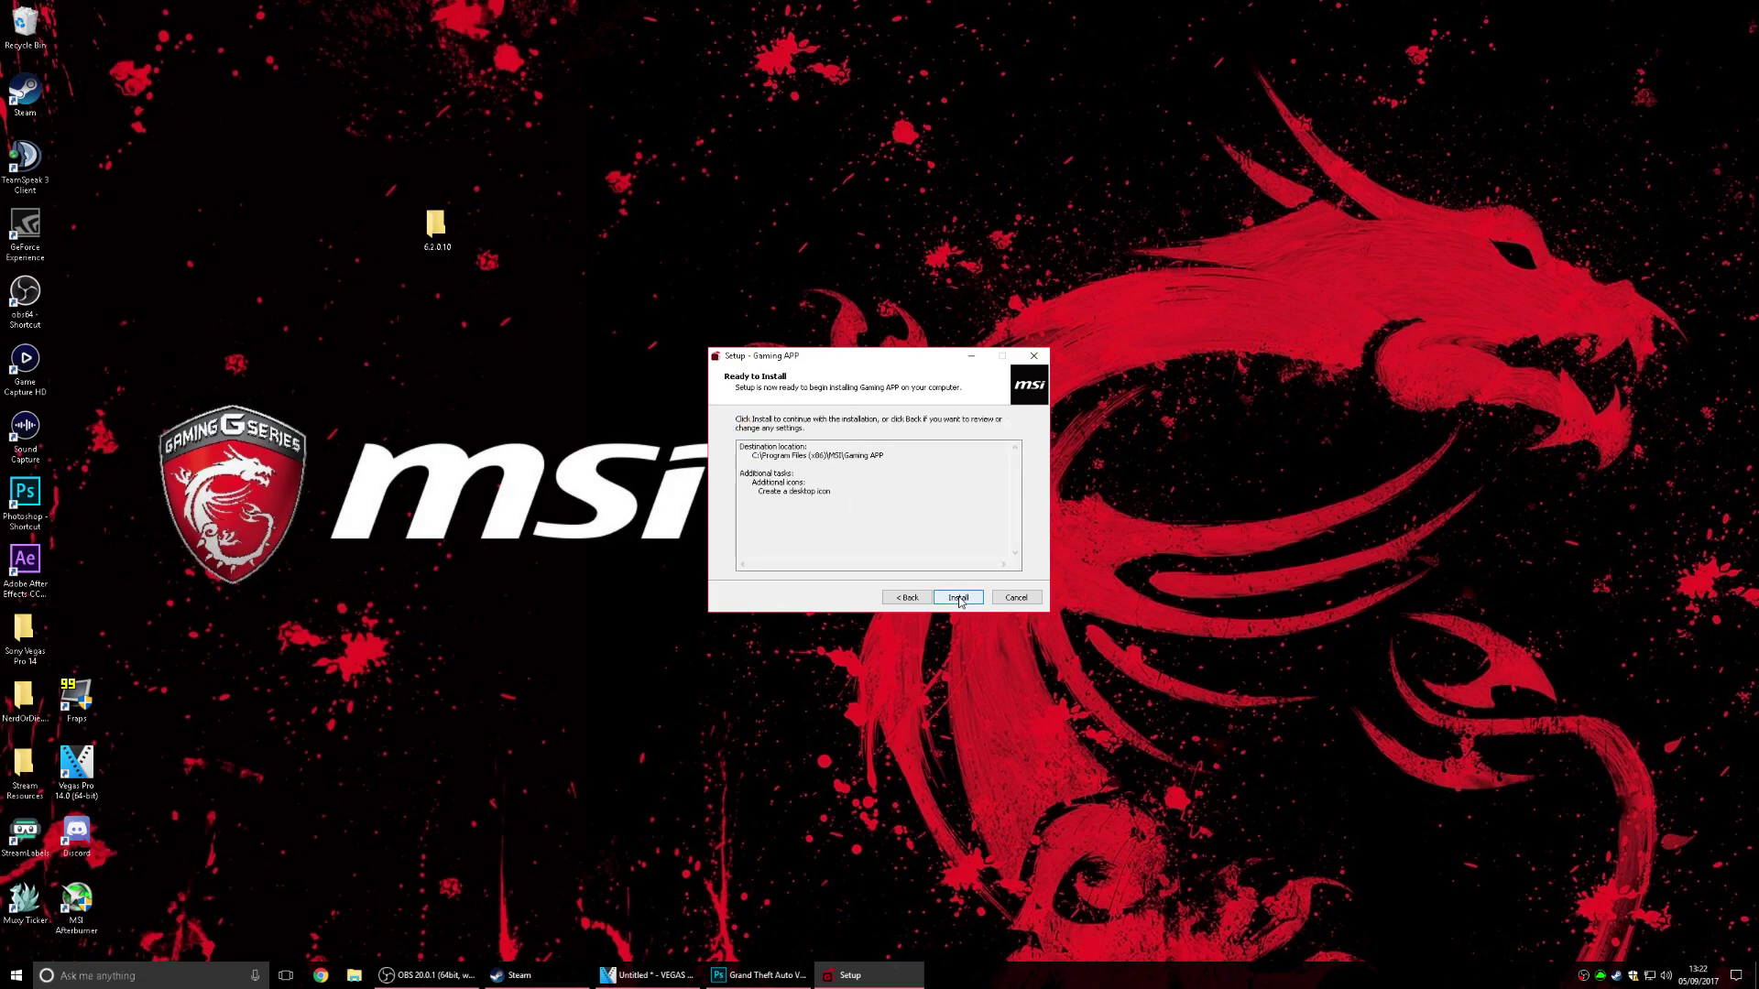
click(958, 600)
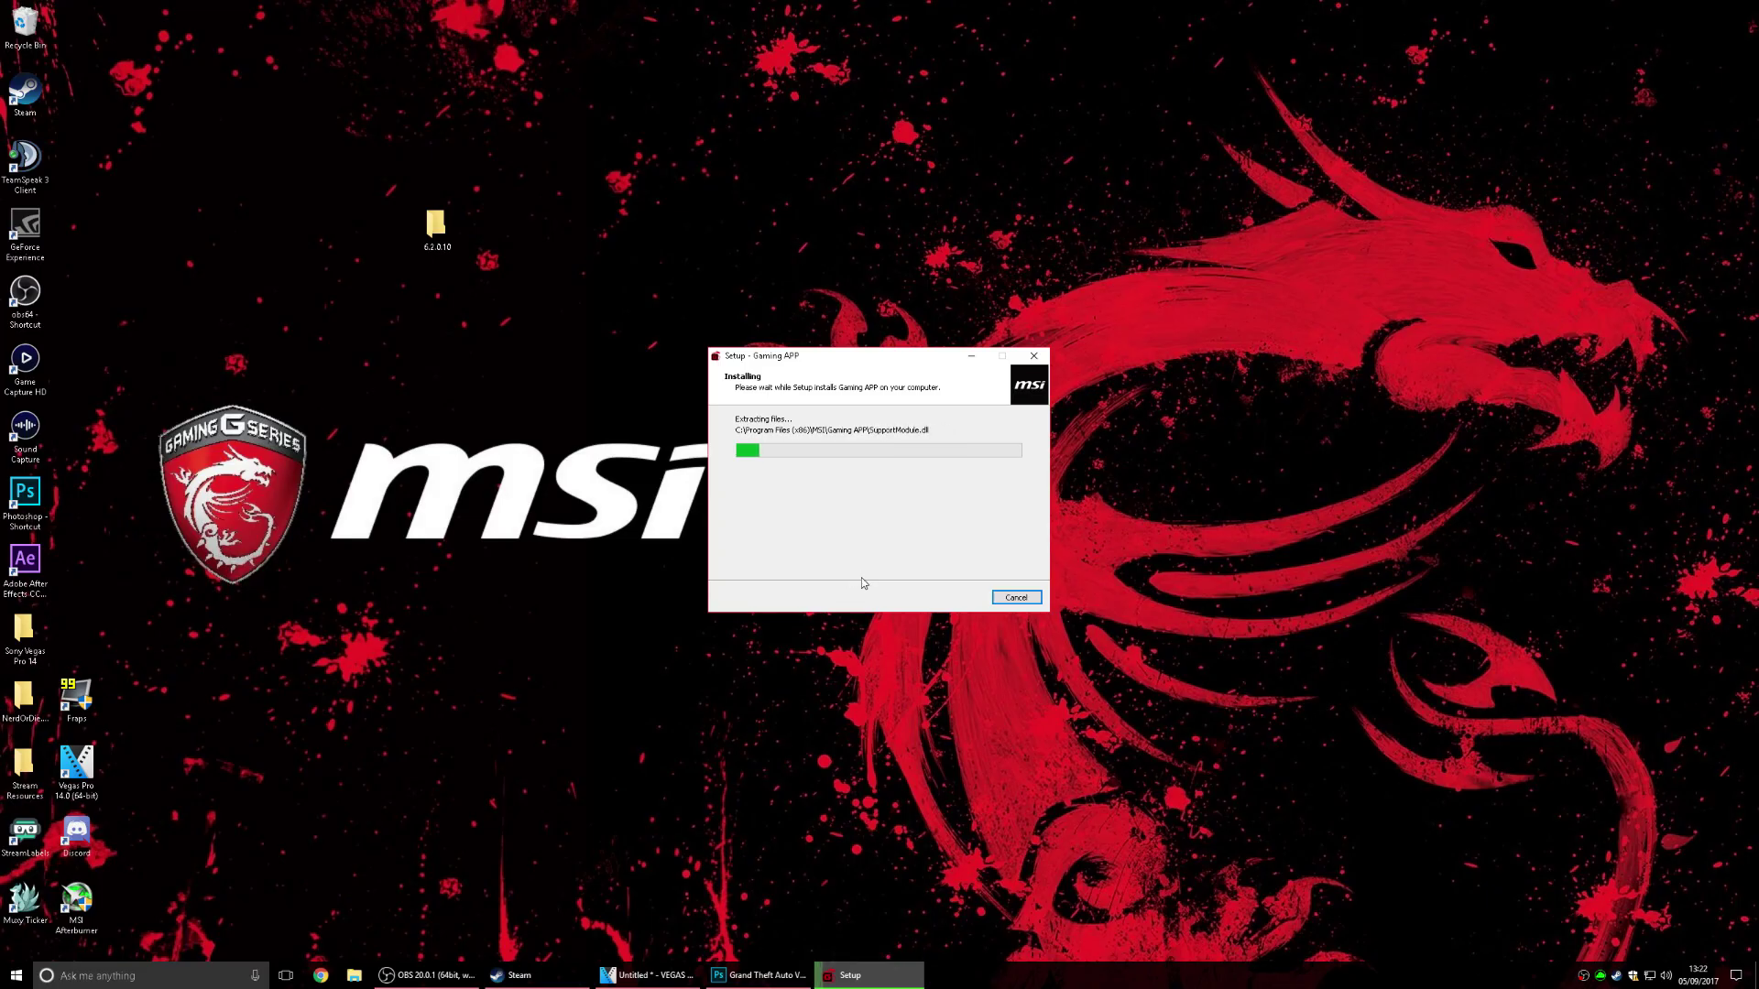
click(744, 459)
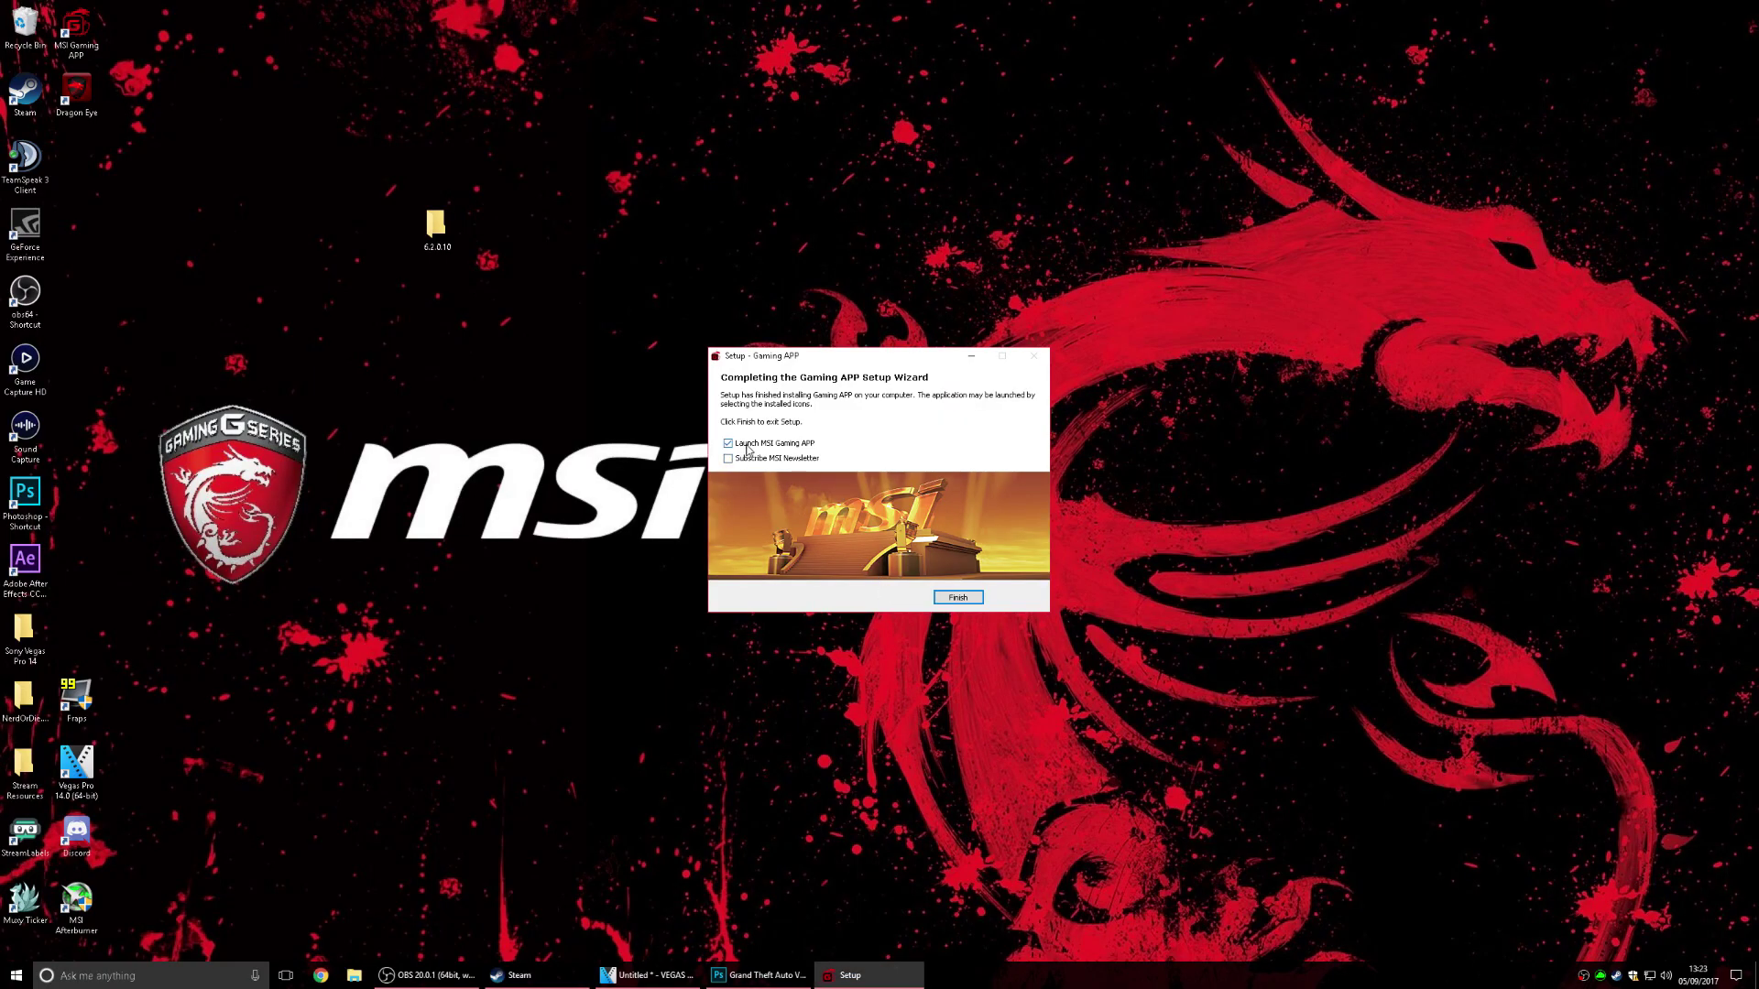
click(957, 597)
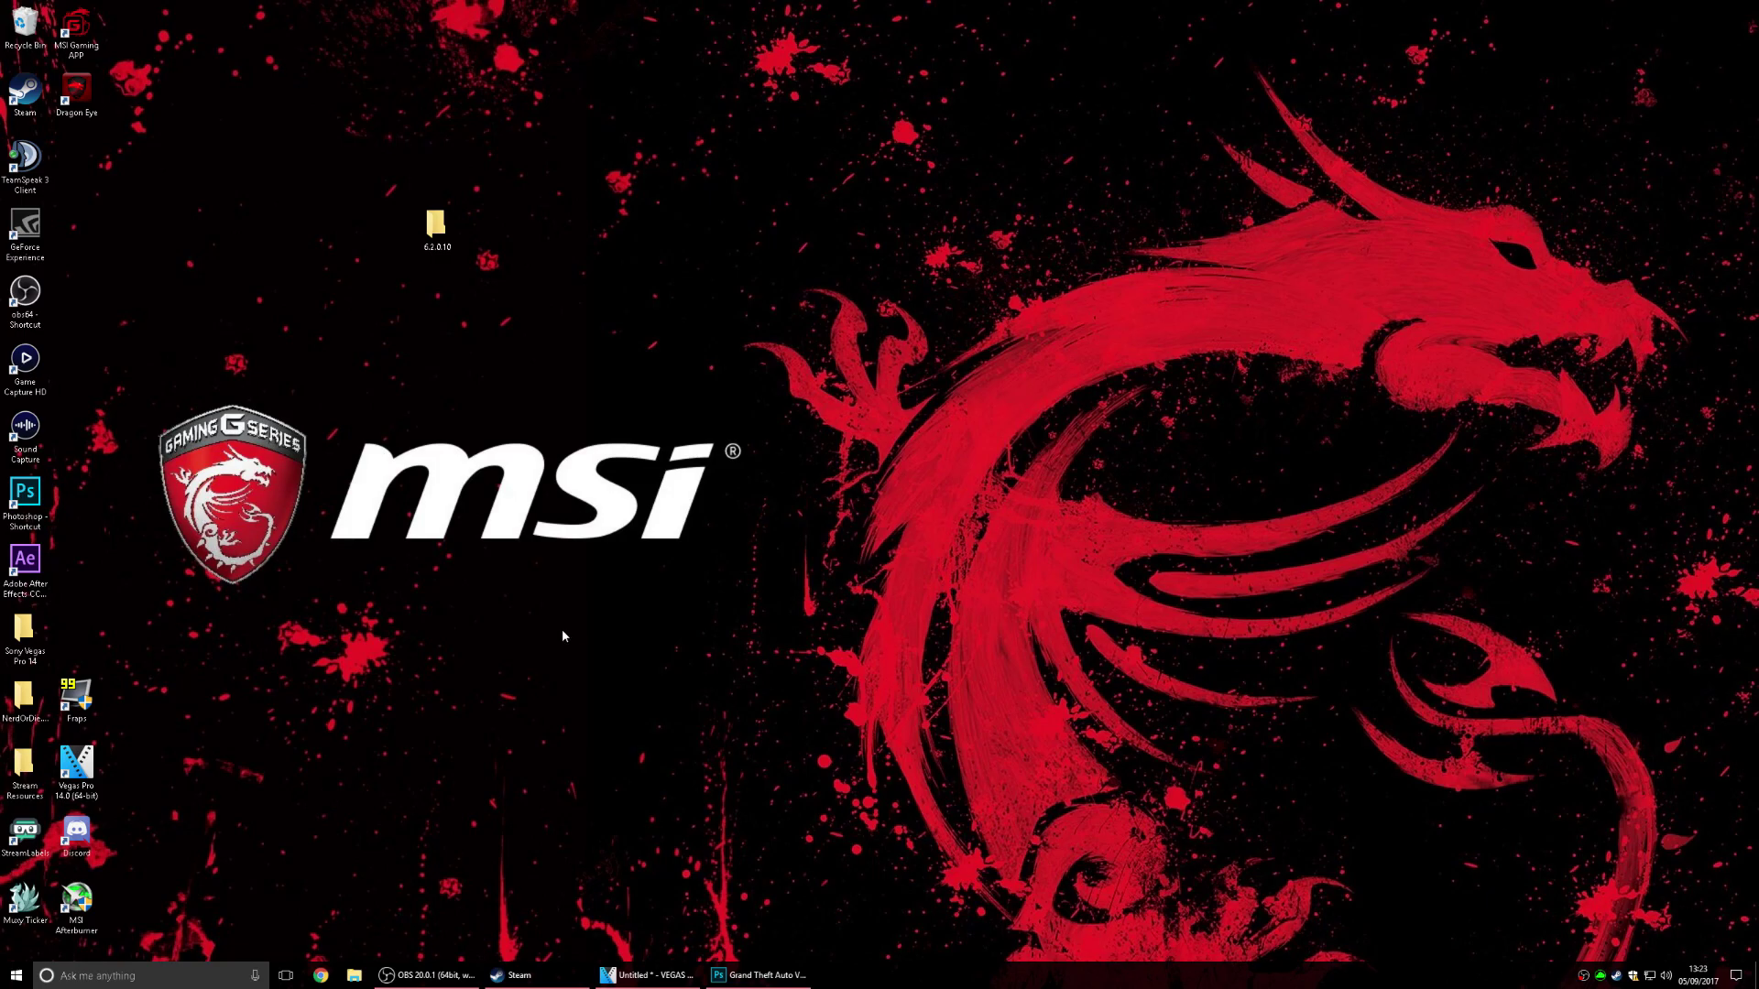
Step: Arrange the Gaming APP and Dragon Eye shortcuts, launch the app, and try Silent, OC, then Gaming Mode
drag(76, 27, 488, 367)
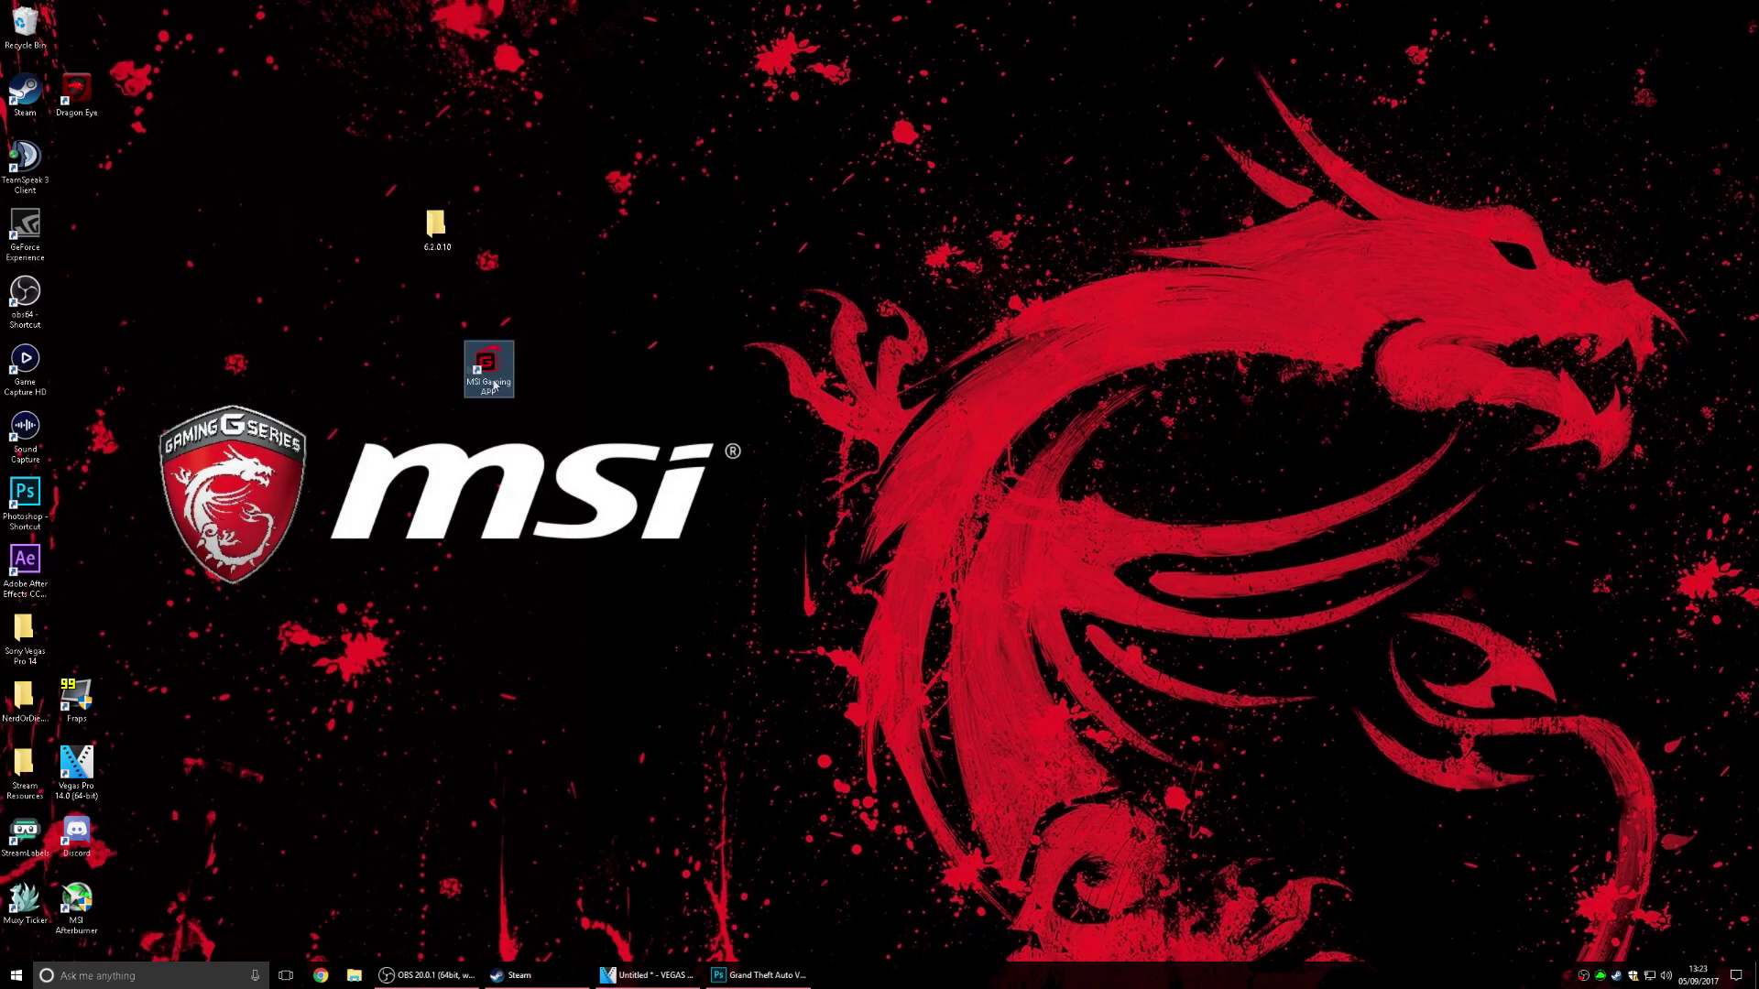
drag(84, 92, 496, 427)
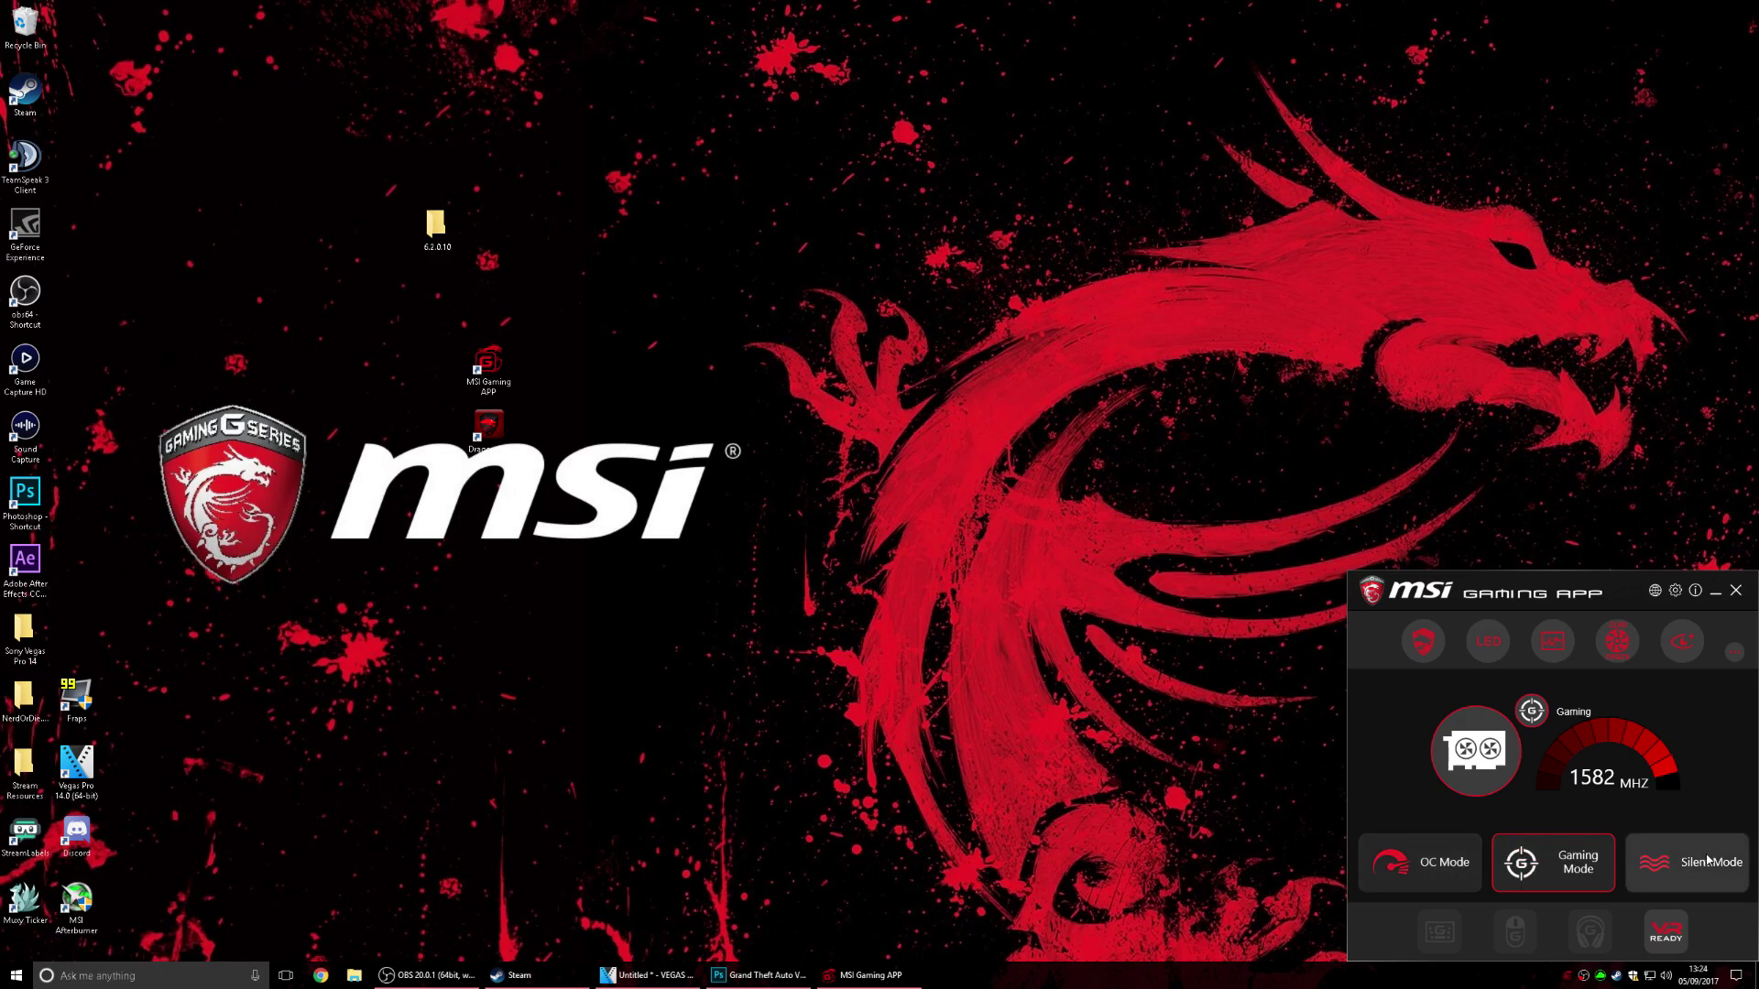
click(1681, 852)
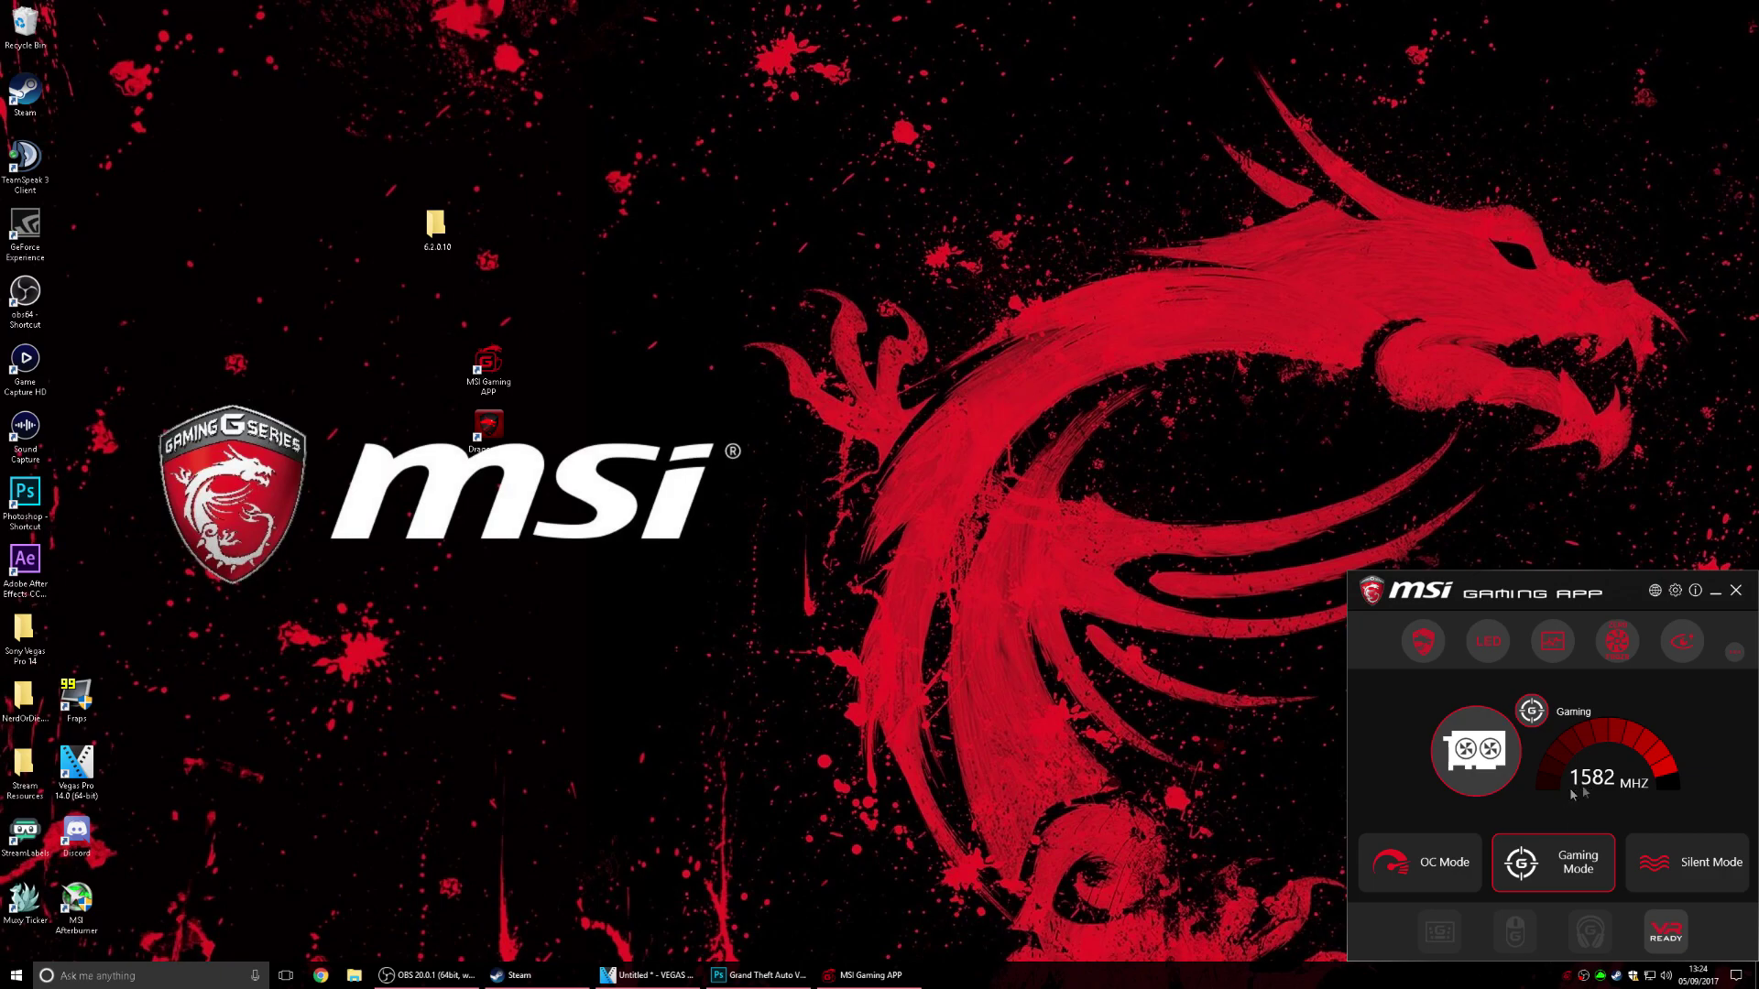
click(1671, 860)
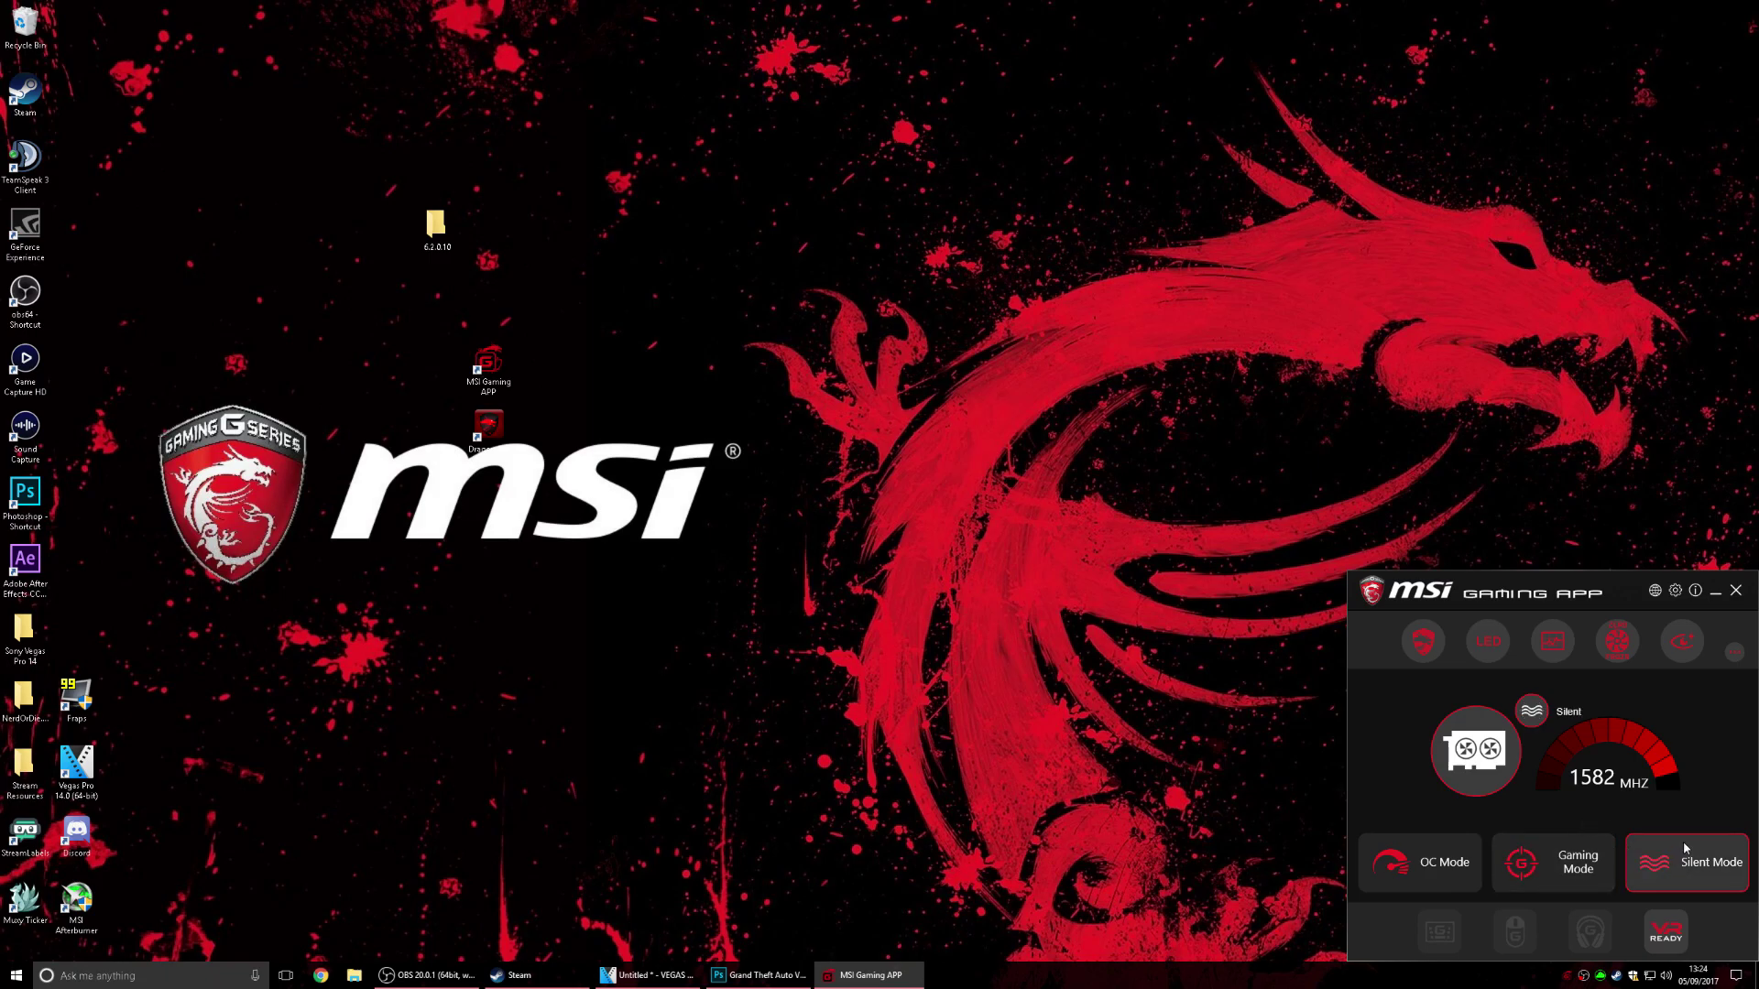
click(1449, 866)
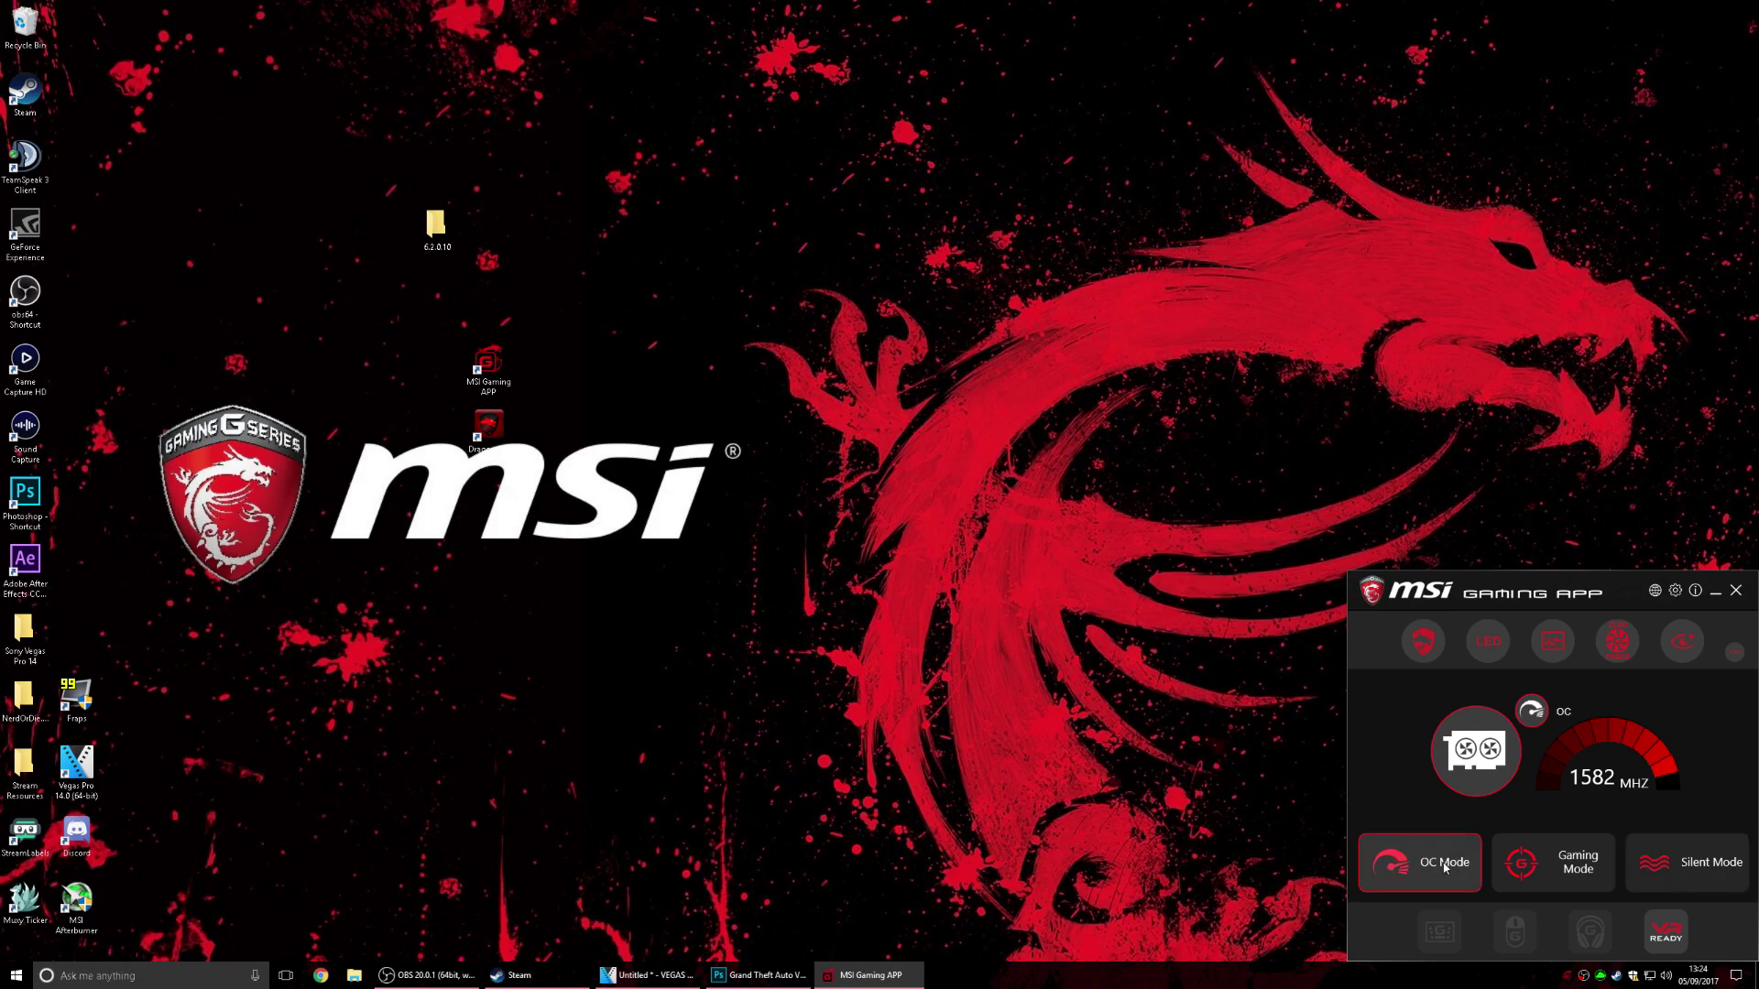
click(1558, 856)
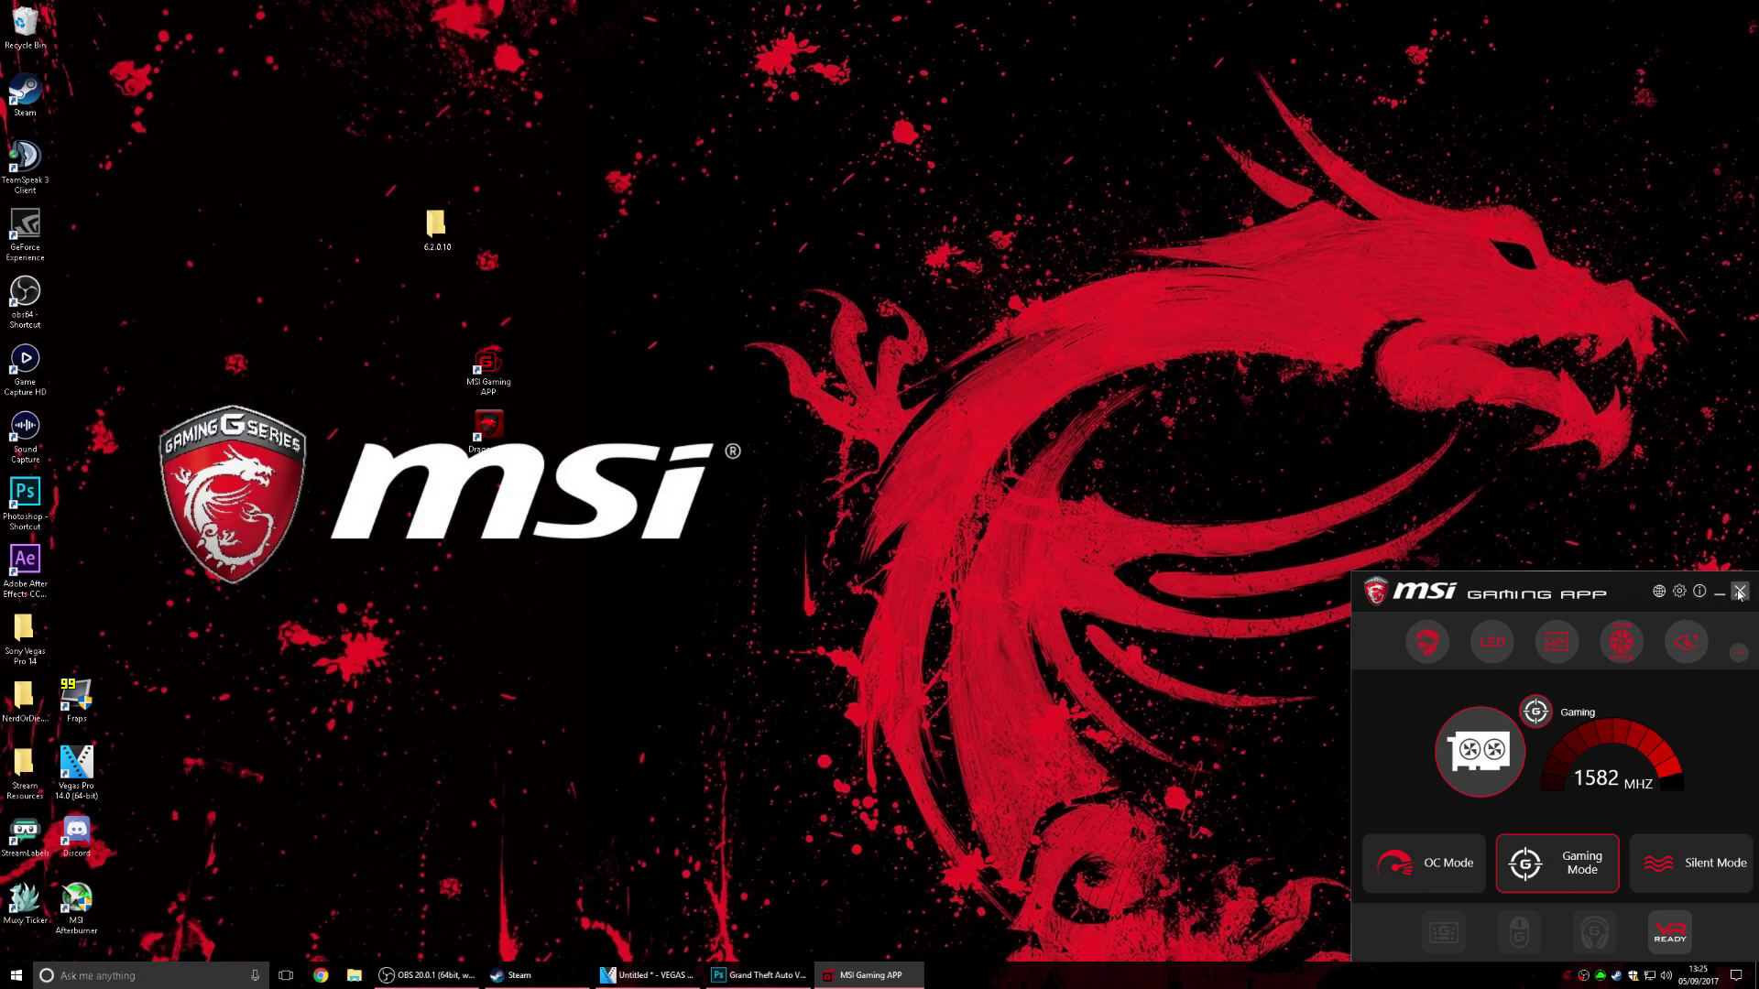
Step: Launch NVIDIA Control Panel from the desktop menu and go to Adjust image settings with preview
click(645, 654)
right_click(645, 654)
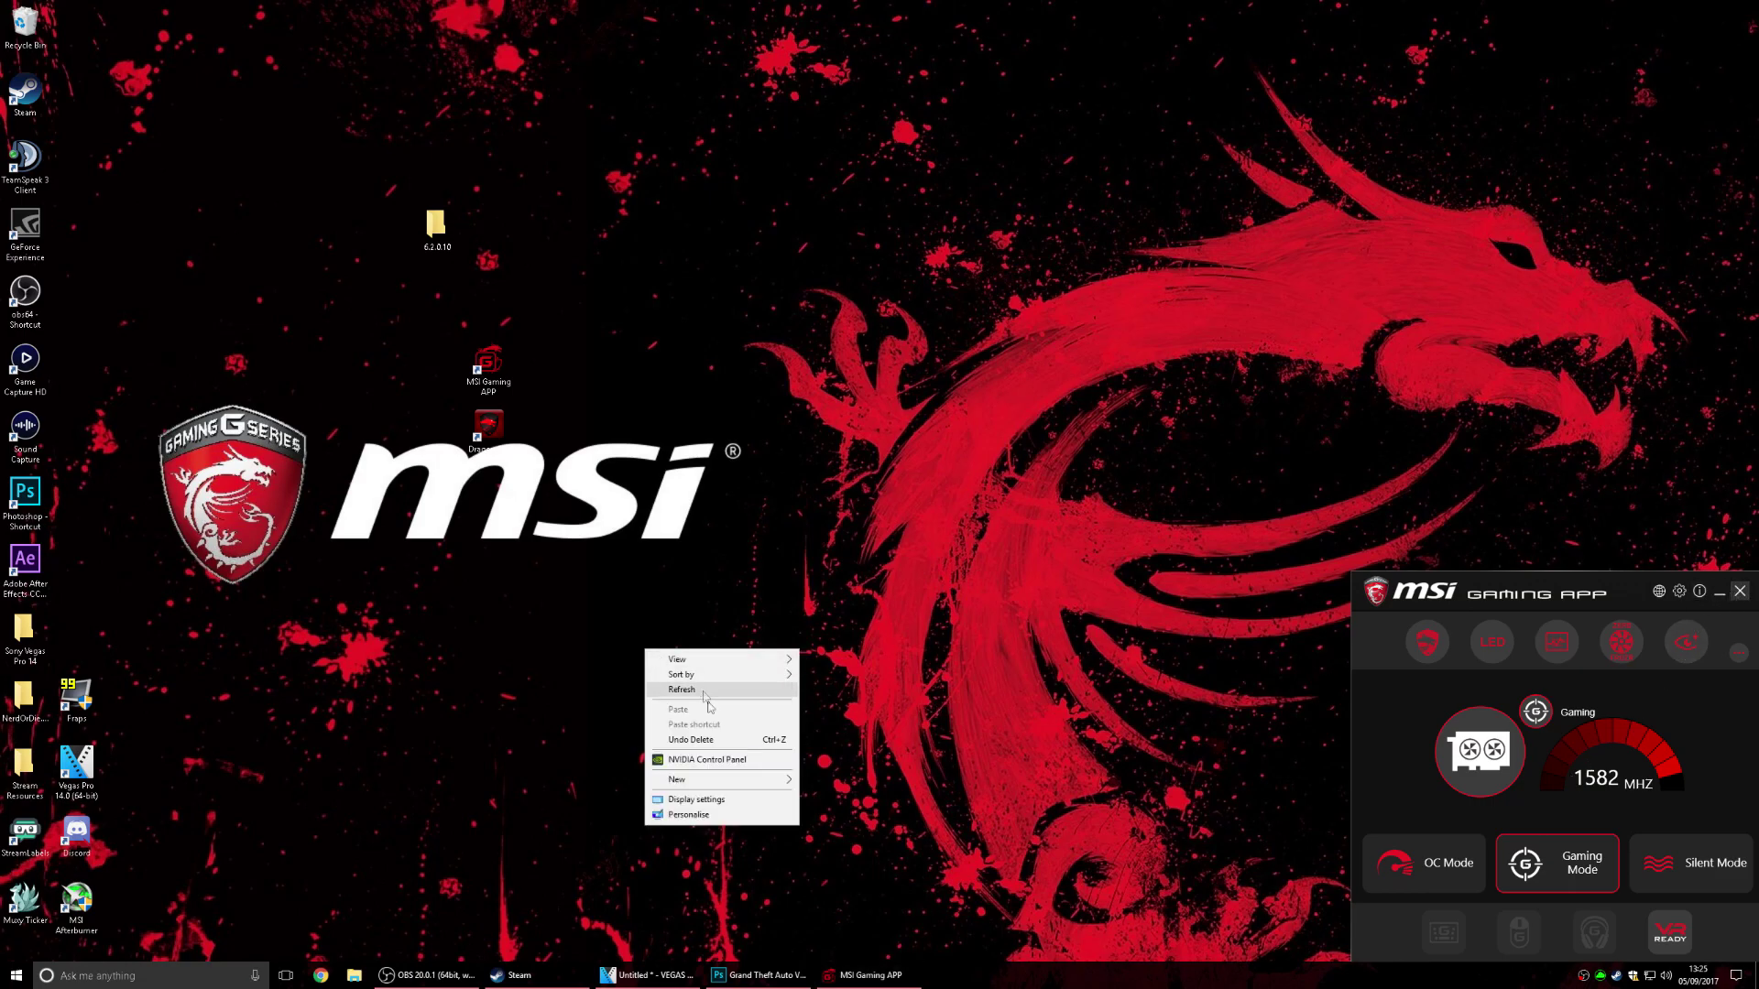
click(716, 760)
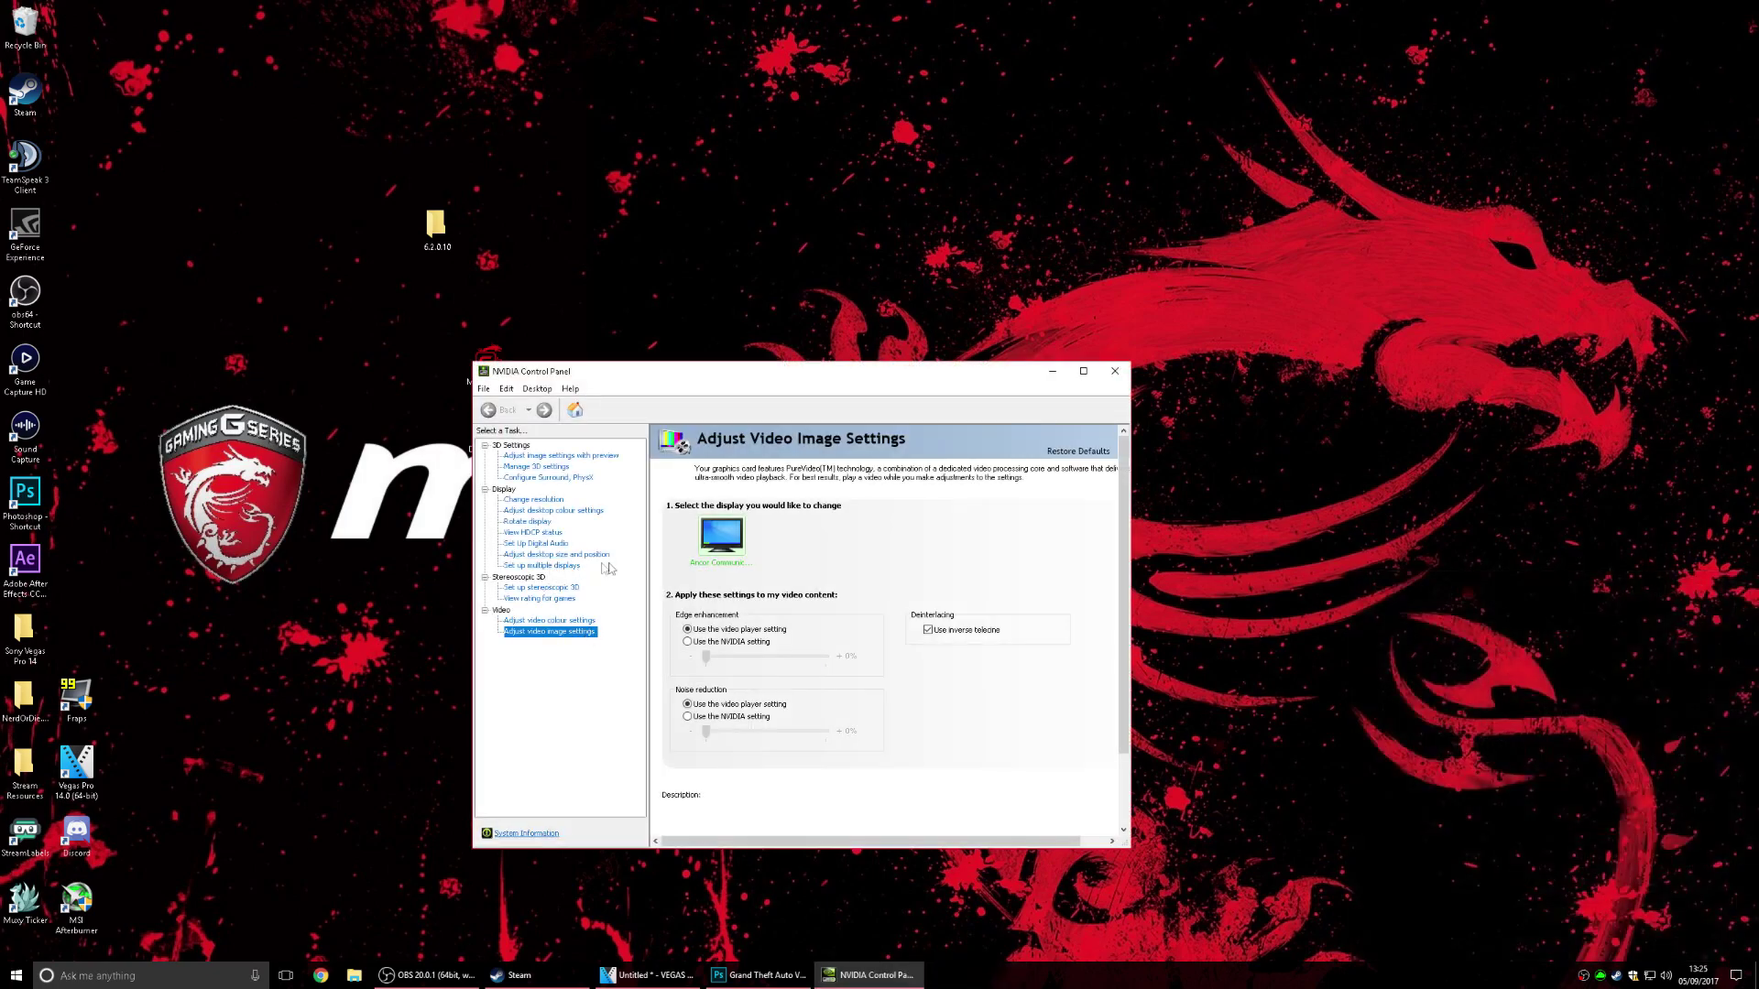
click(545, 456)
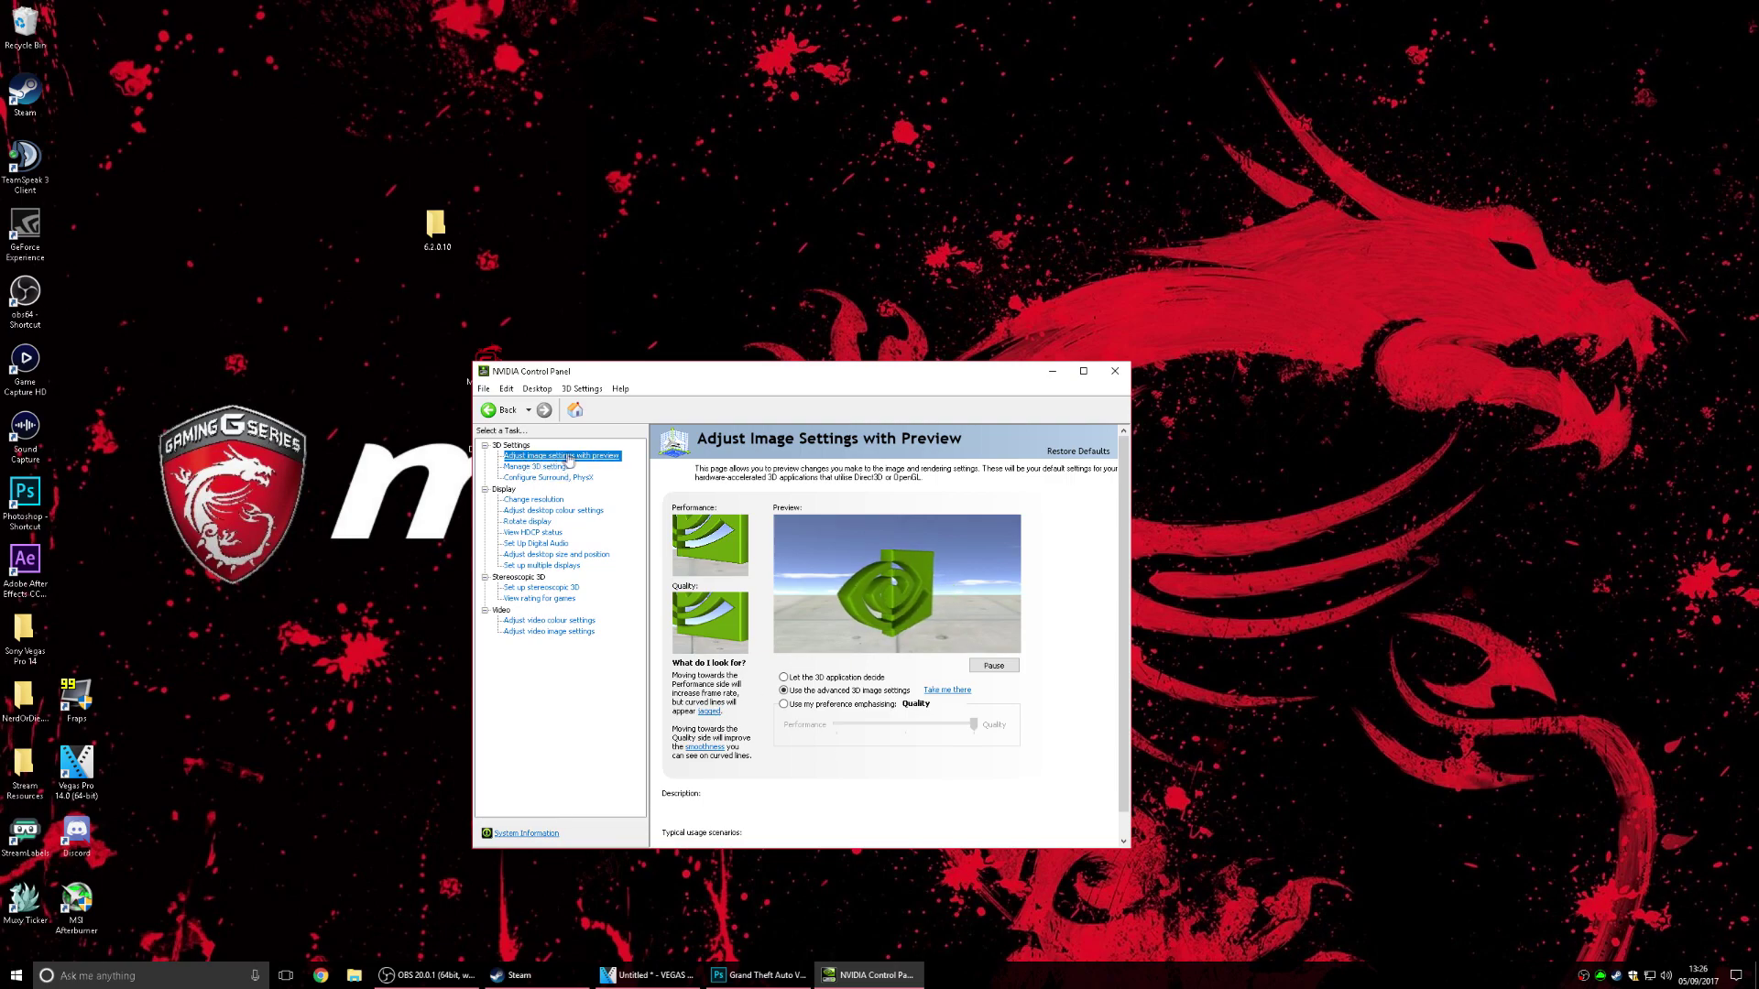
mouse_move(794, 694)
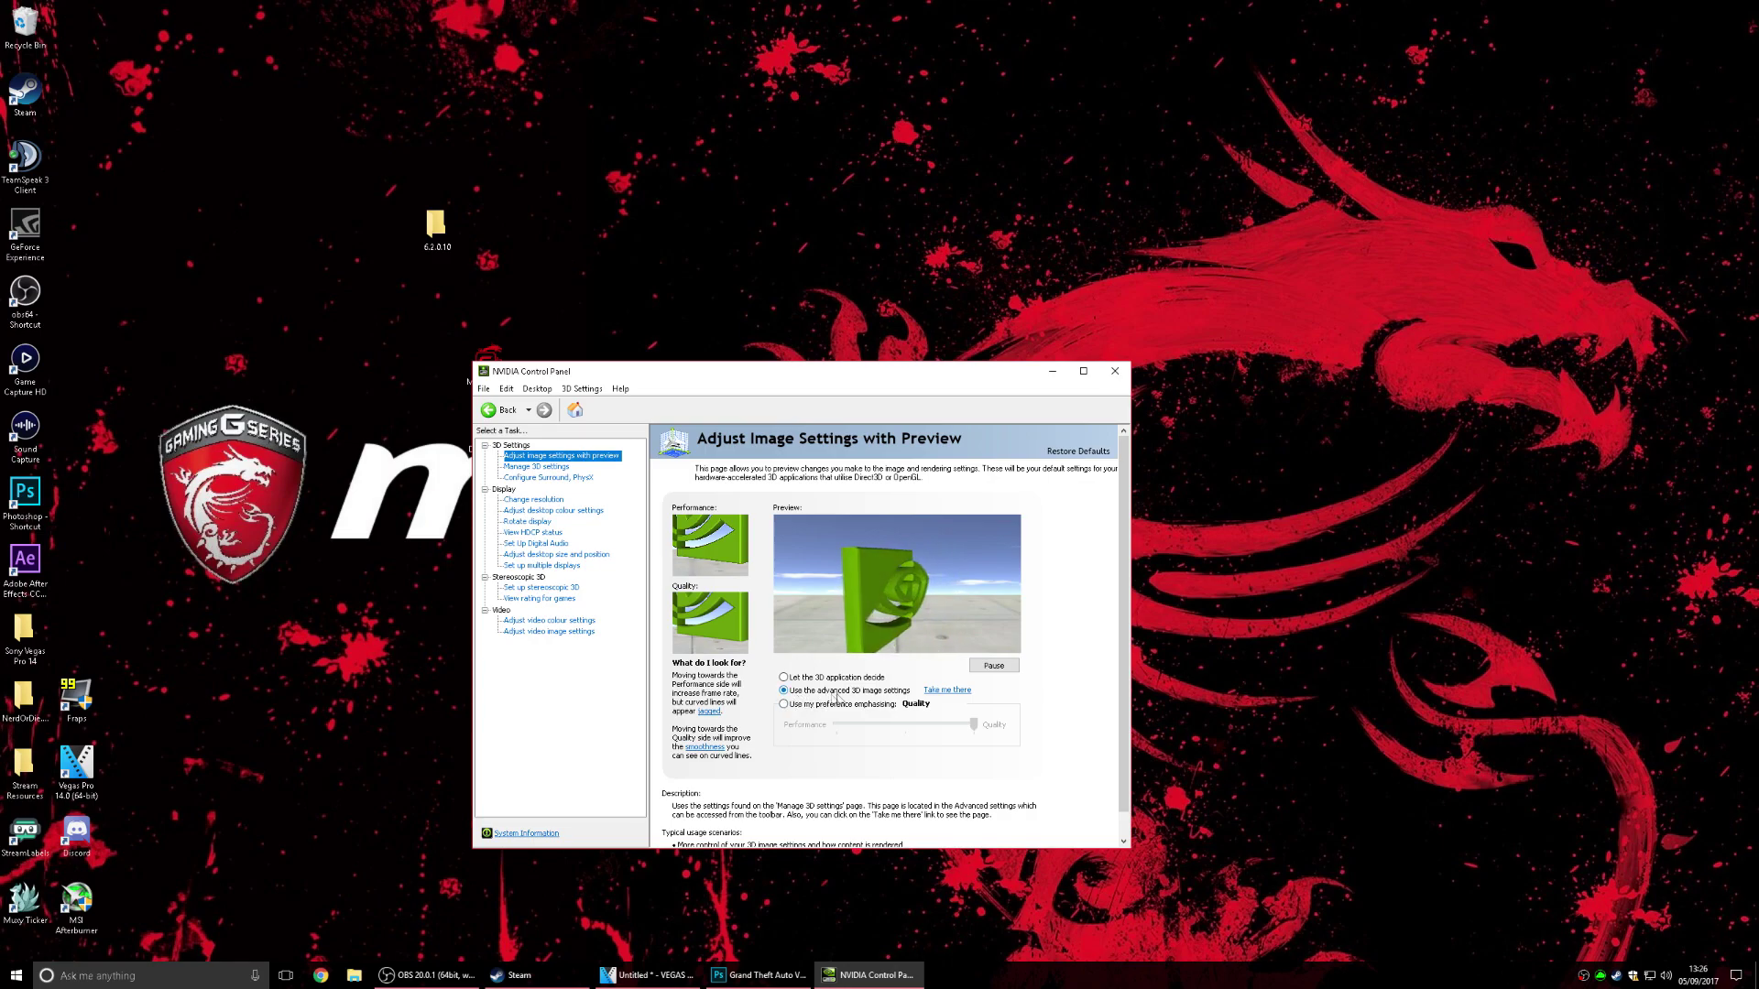
mouse_move(909, 708)
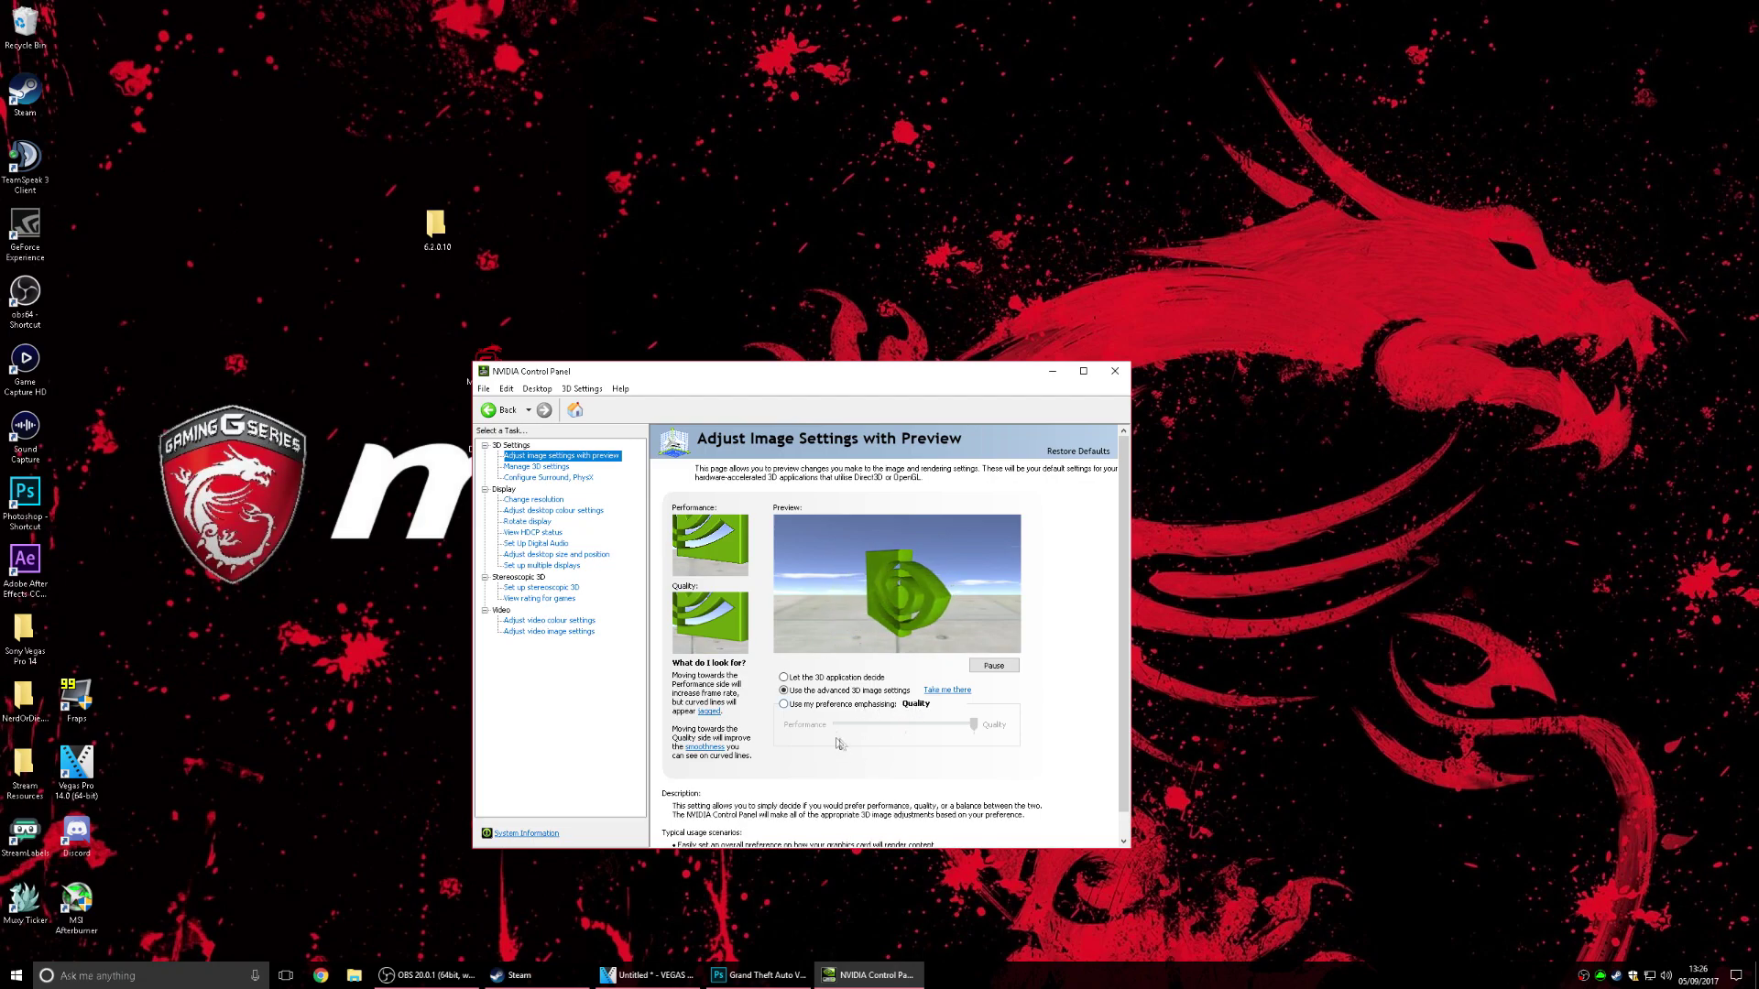
Step: Open Manage 3D settings and scroll through the Global Settings feature list
click(543, 468)
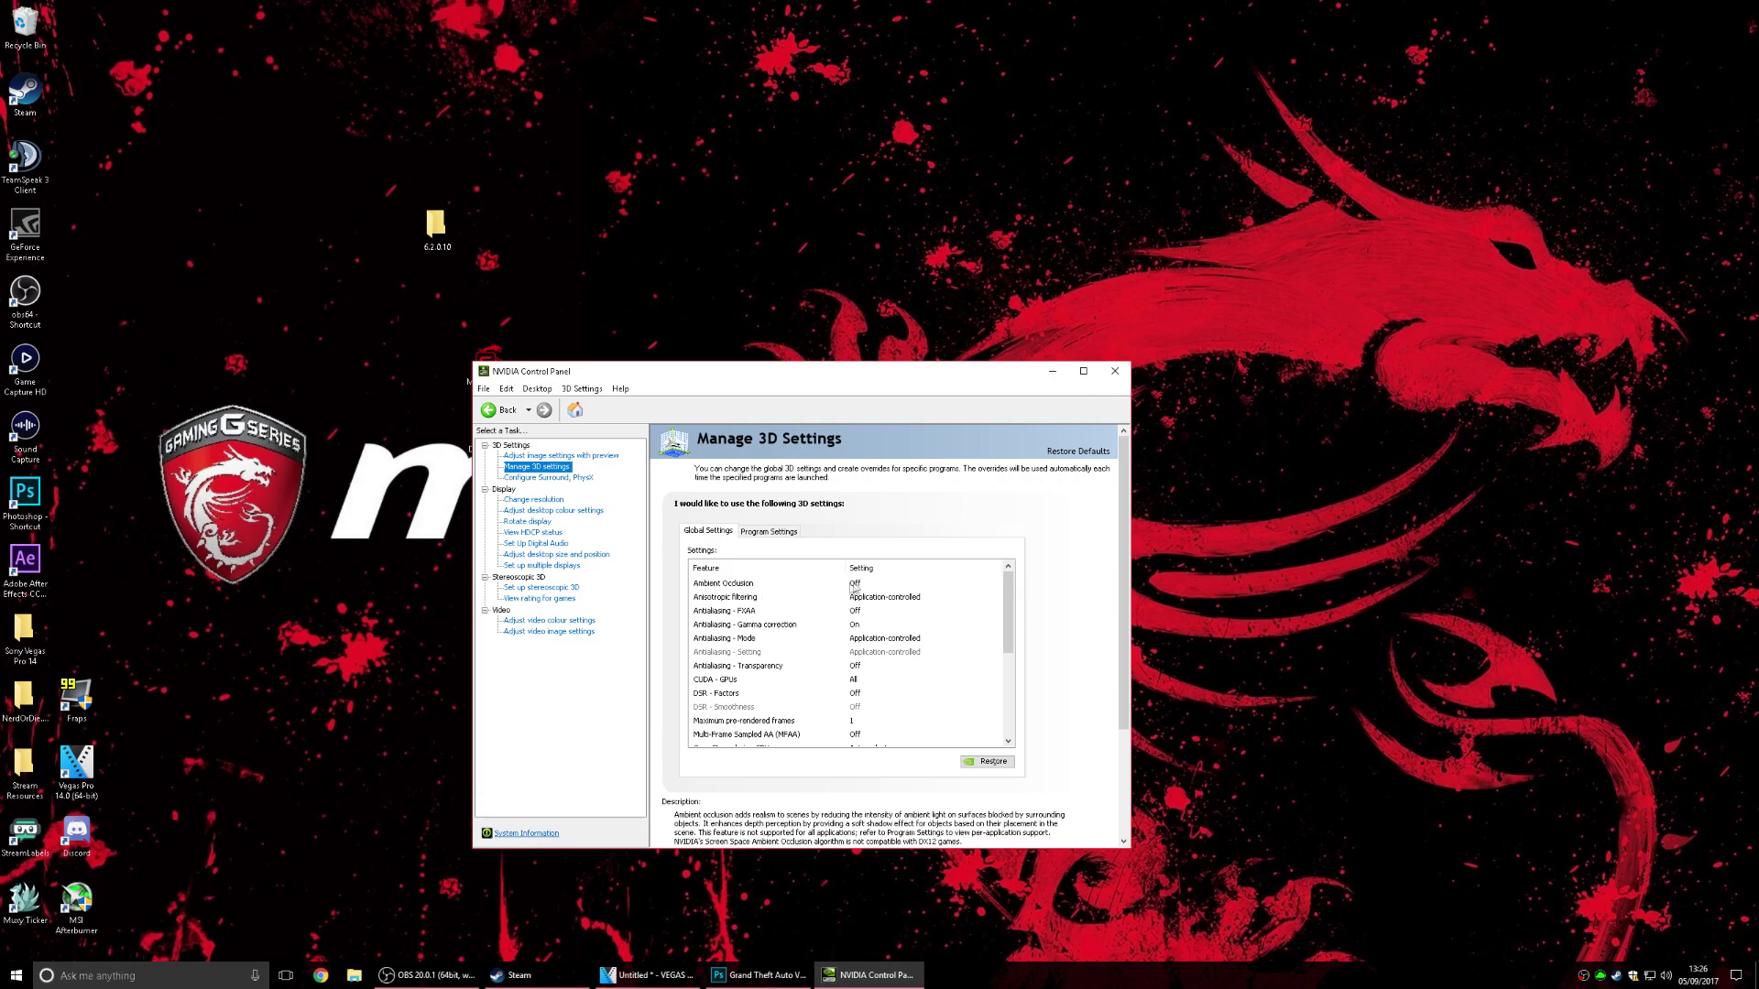
click(1010, 602)
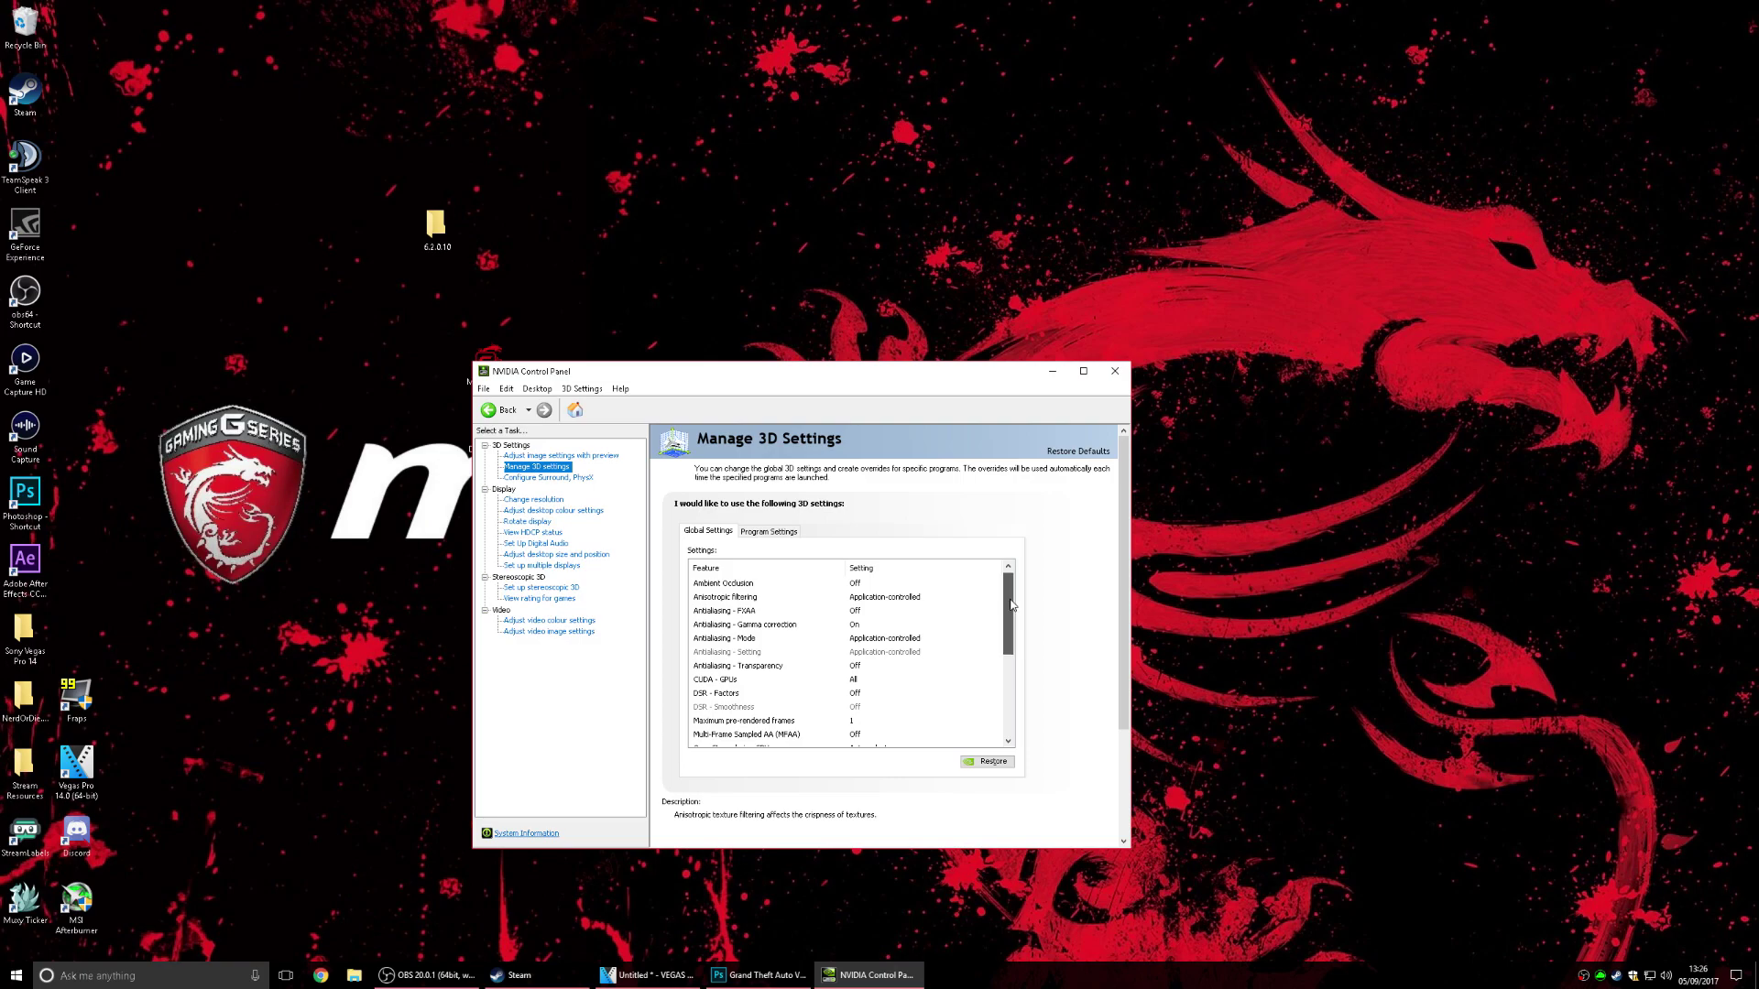
drag(1012, 605, 1012, 622)
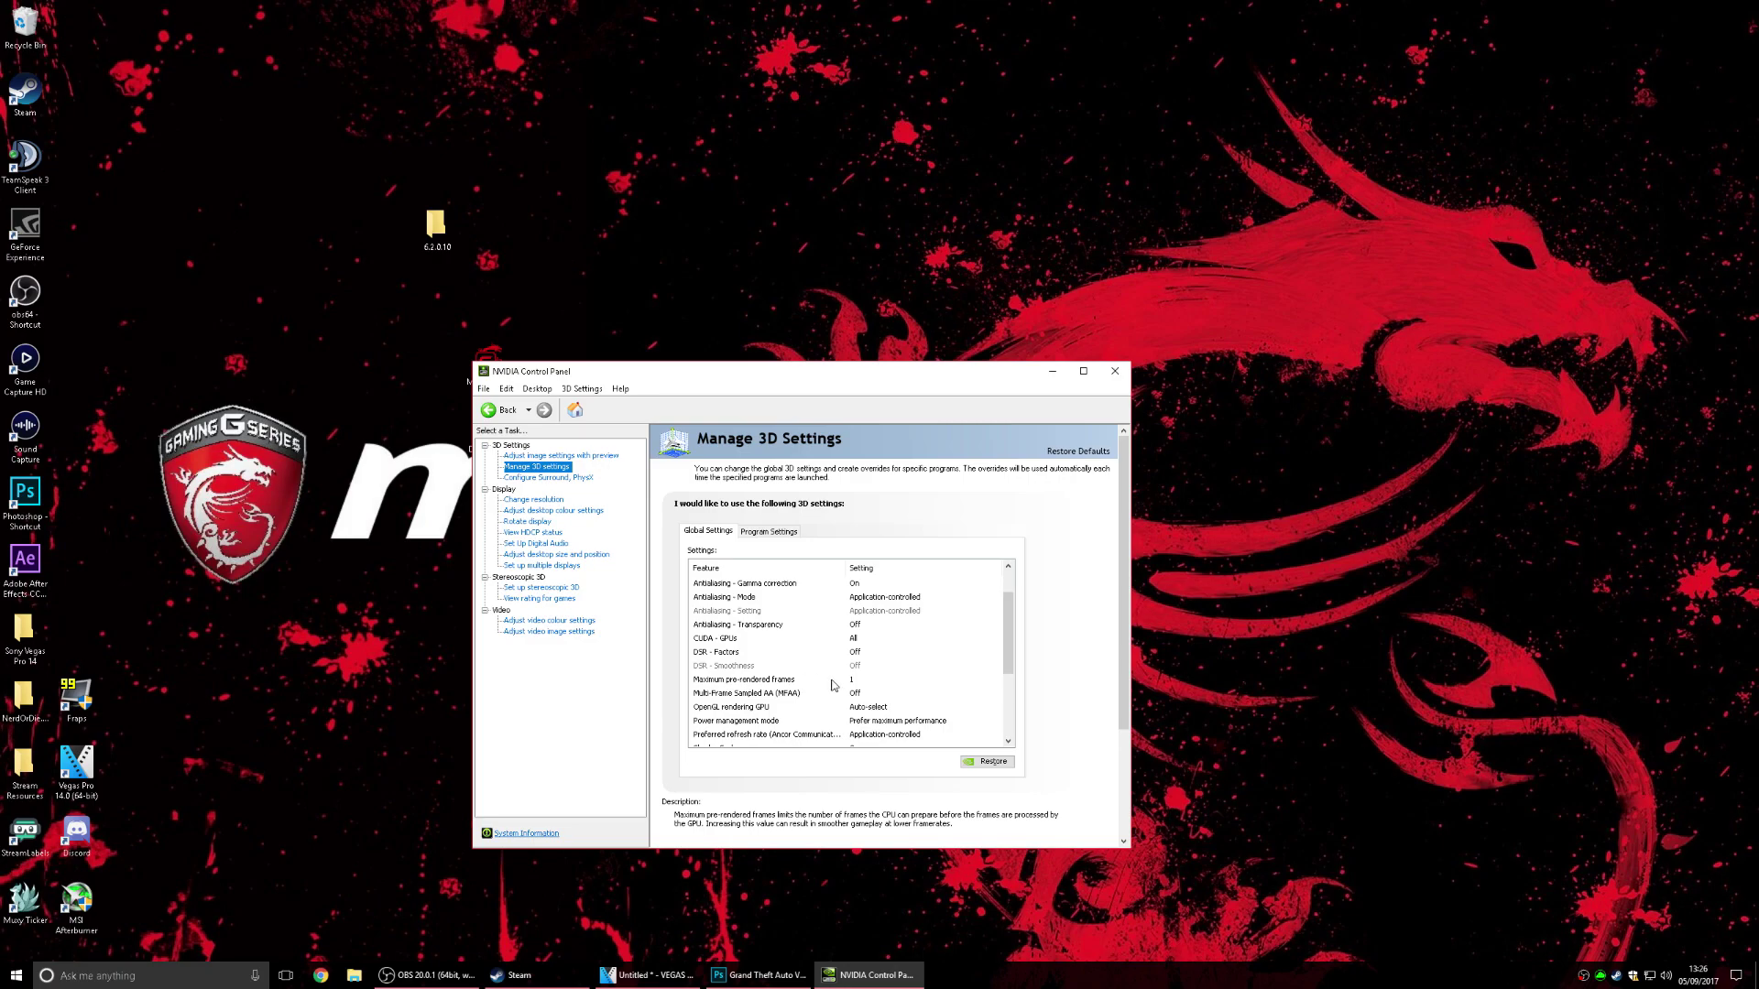
drag(1011, 638, 1011, 650)
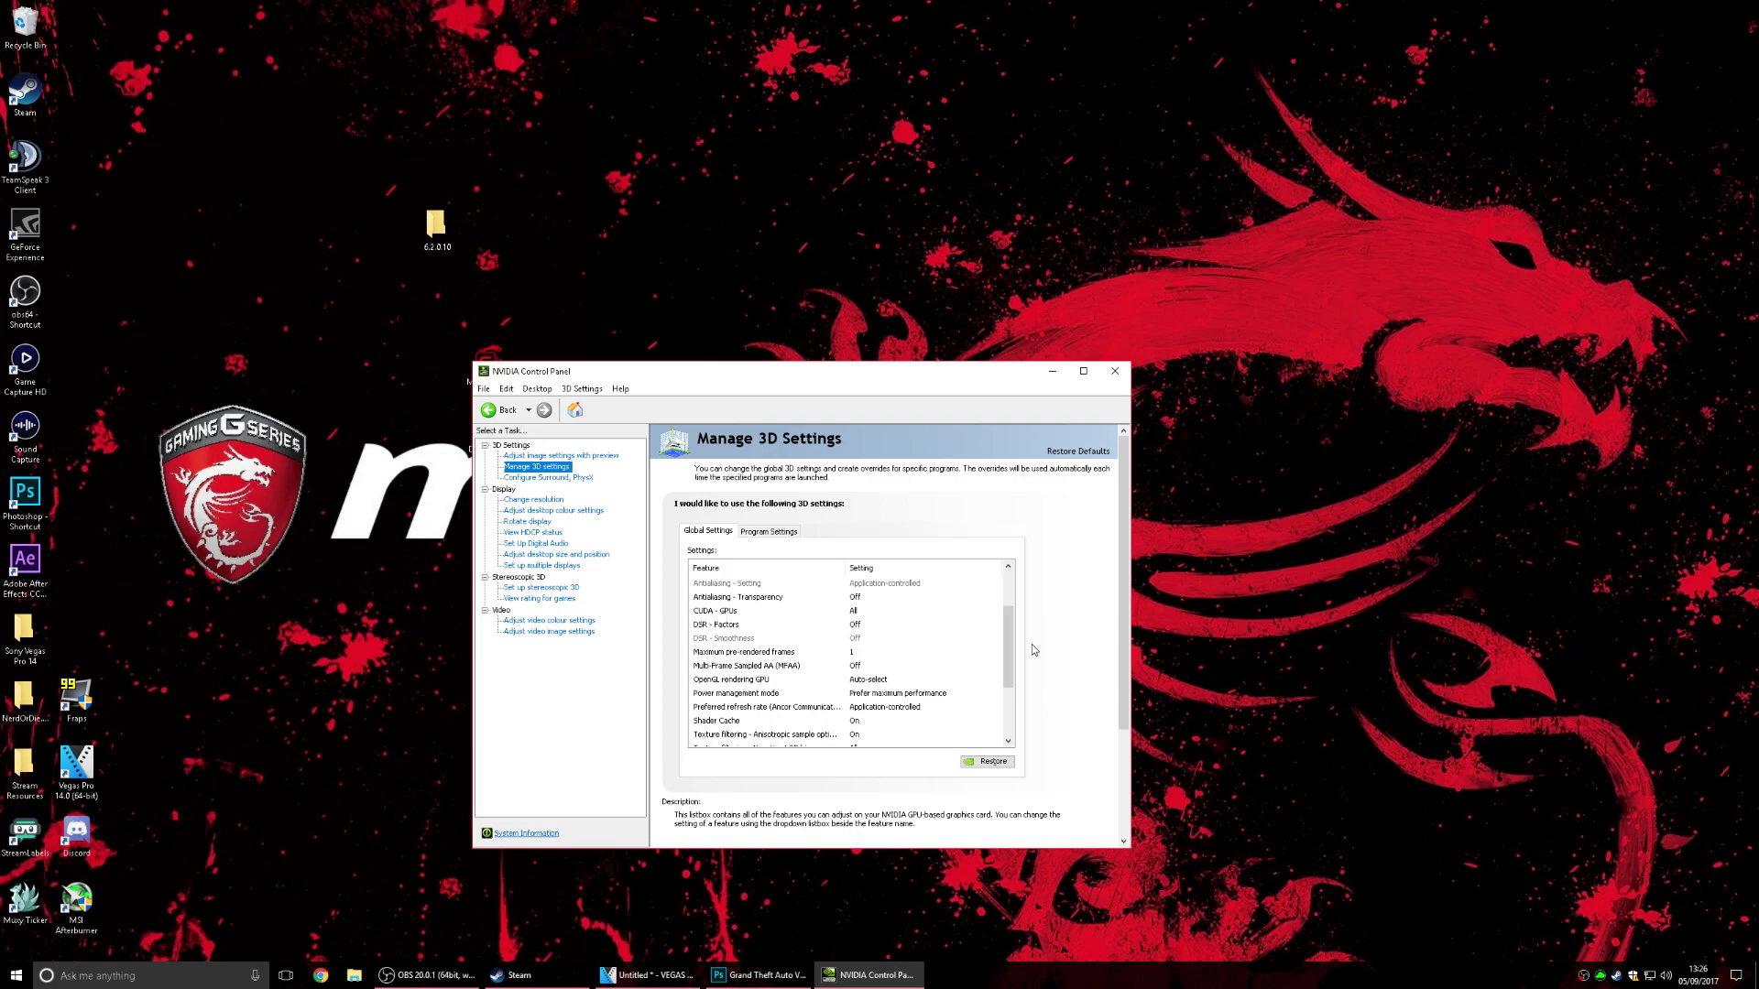
drag(1014, 634, 994, 682)
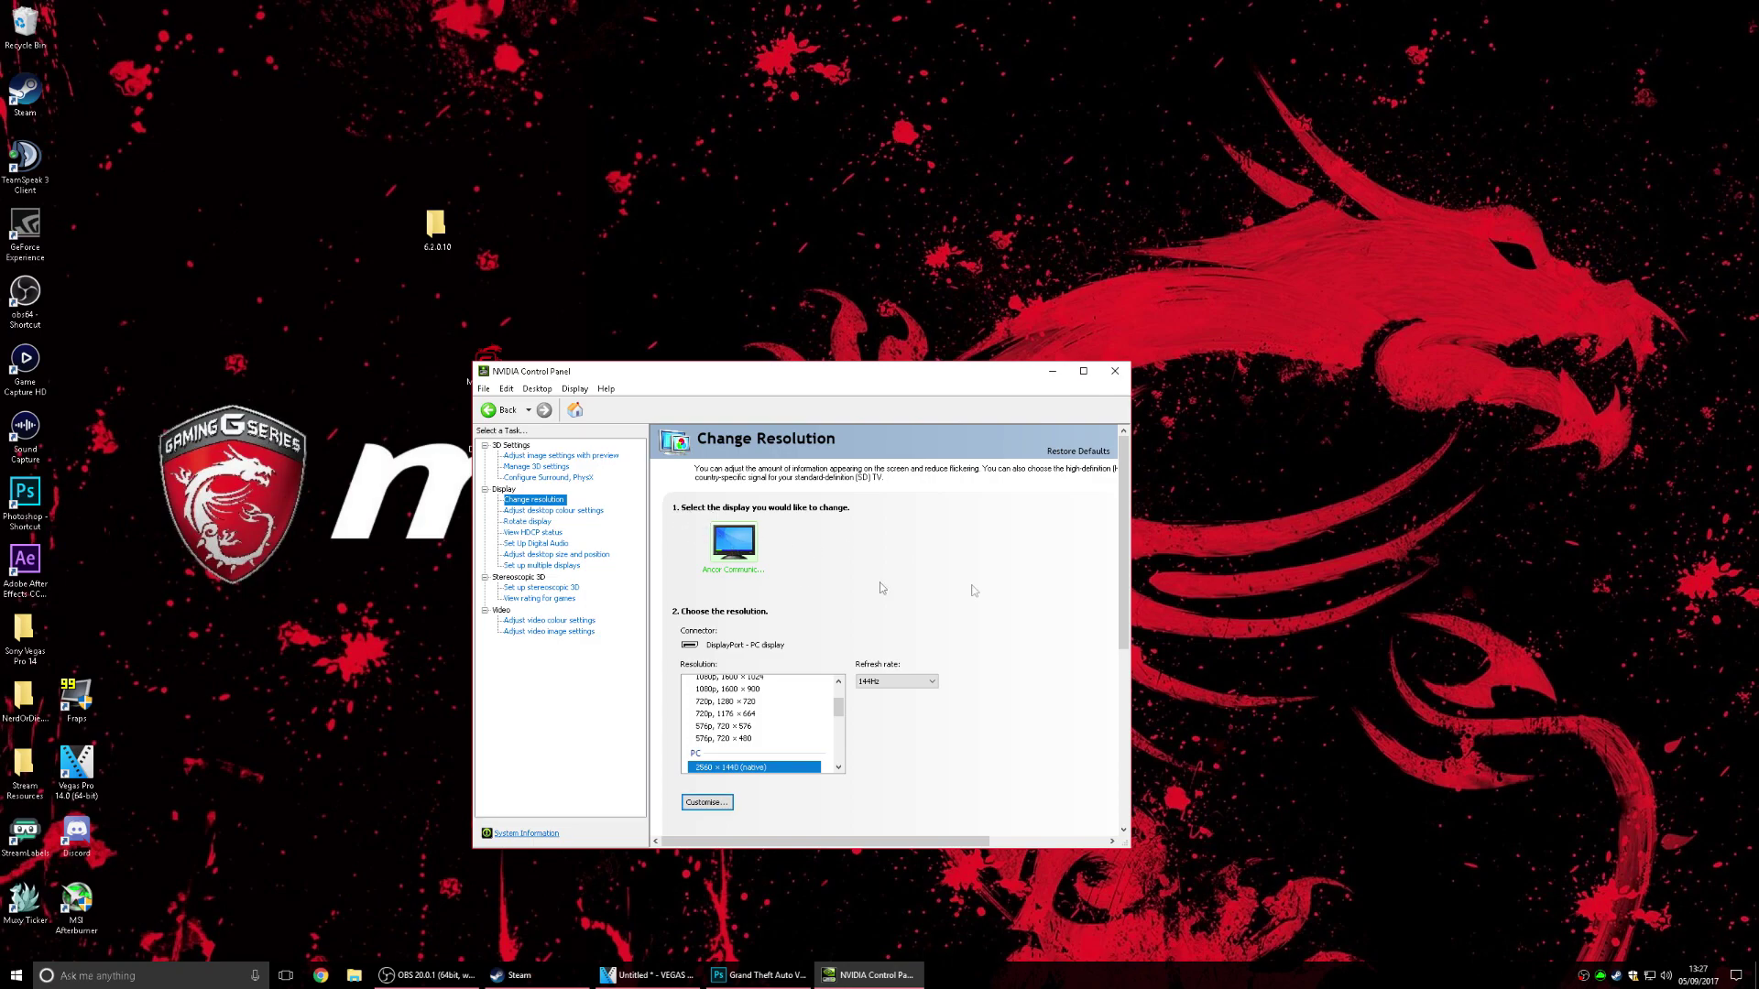
drag(1125, 552, 1126, 600)
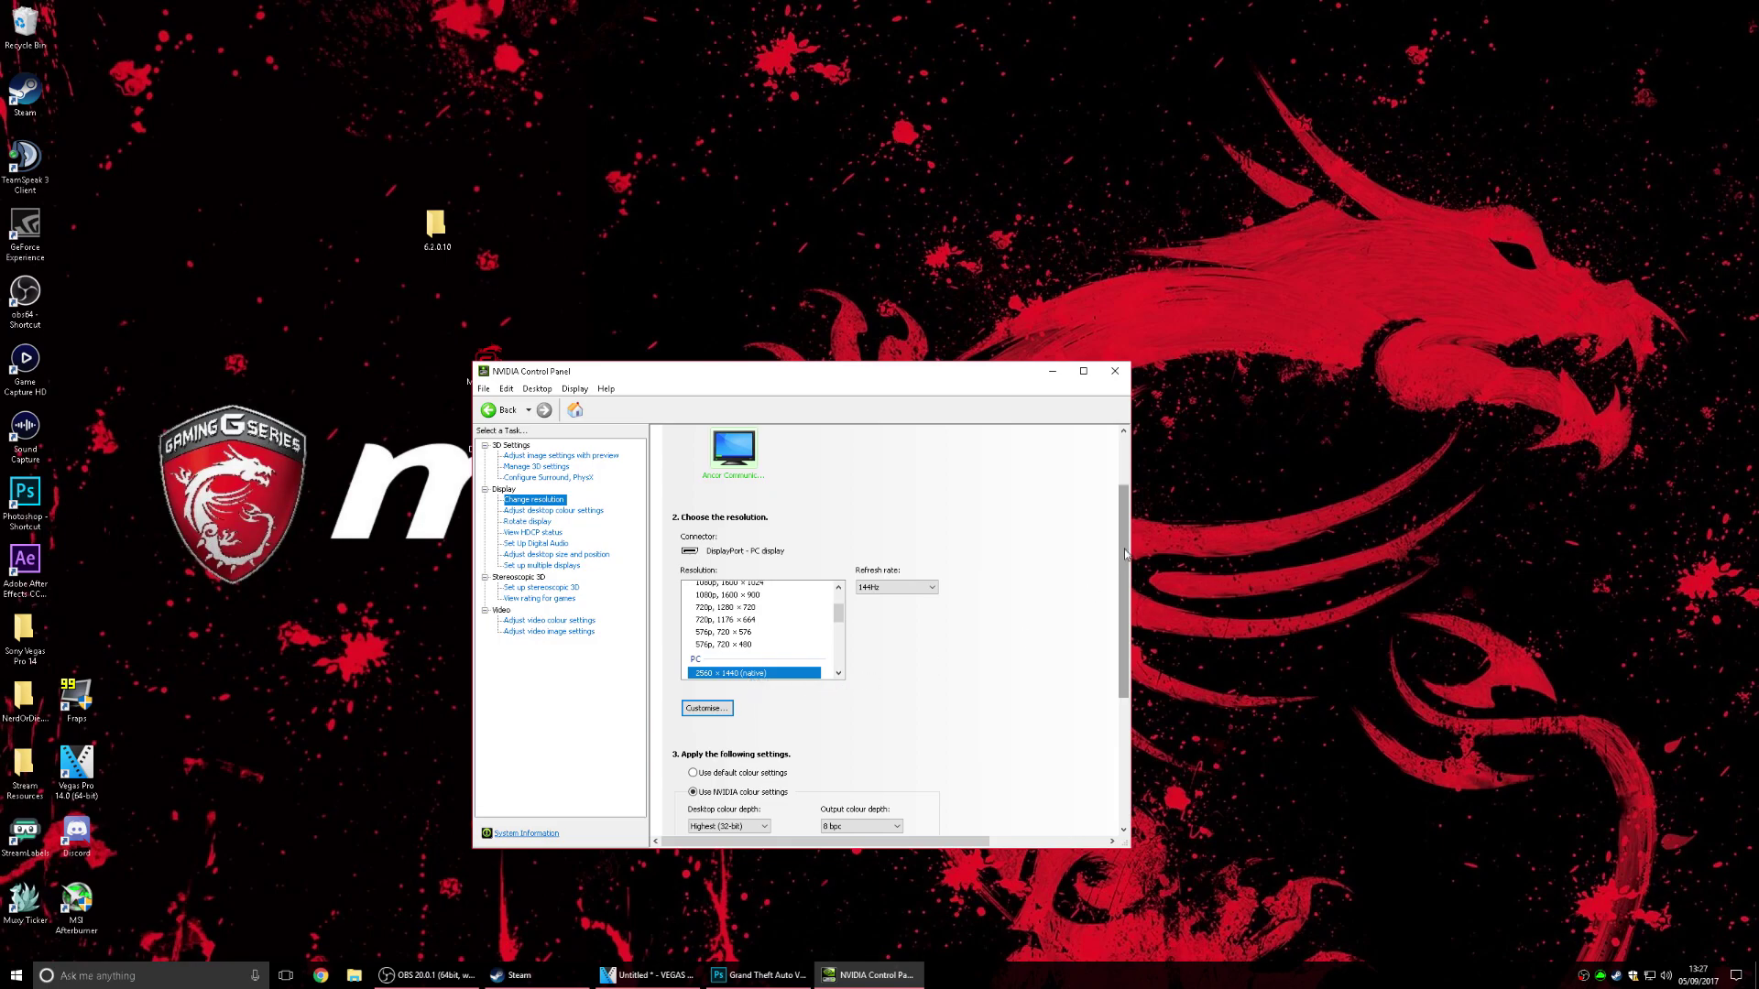
drag(1124, 556, 1119, 598)
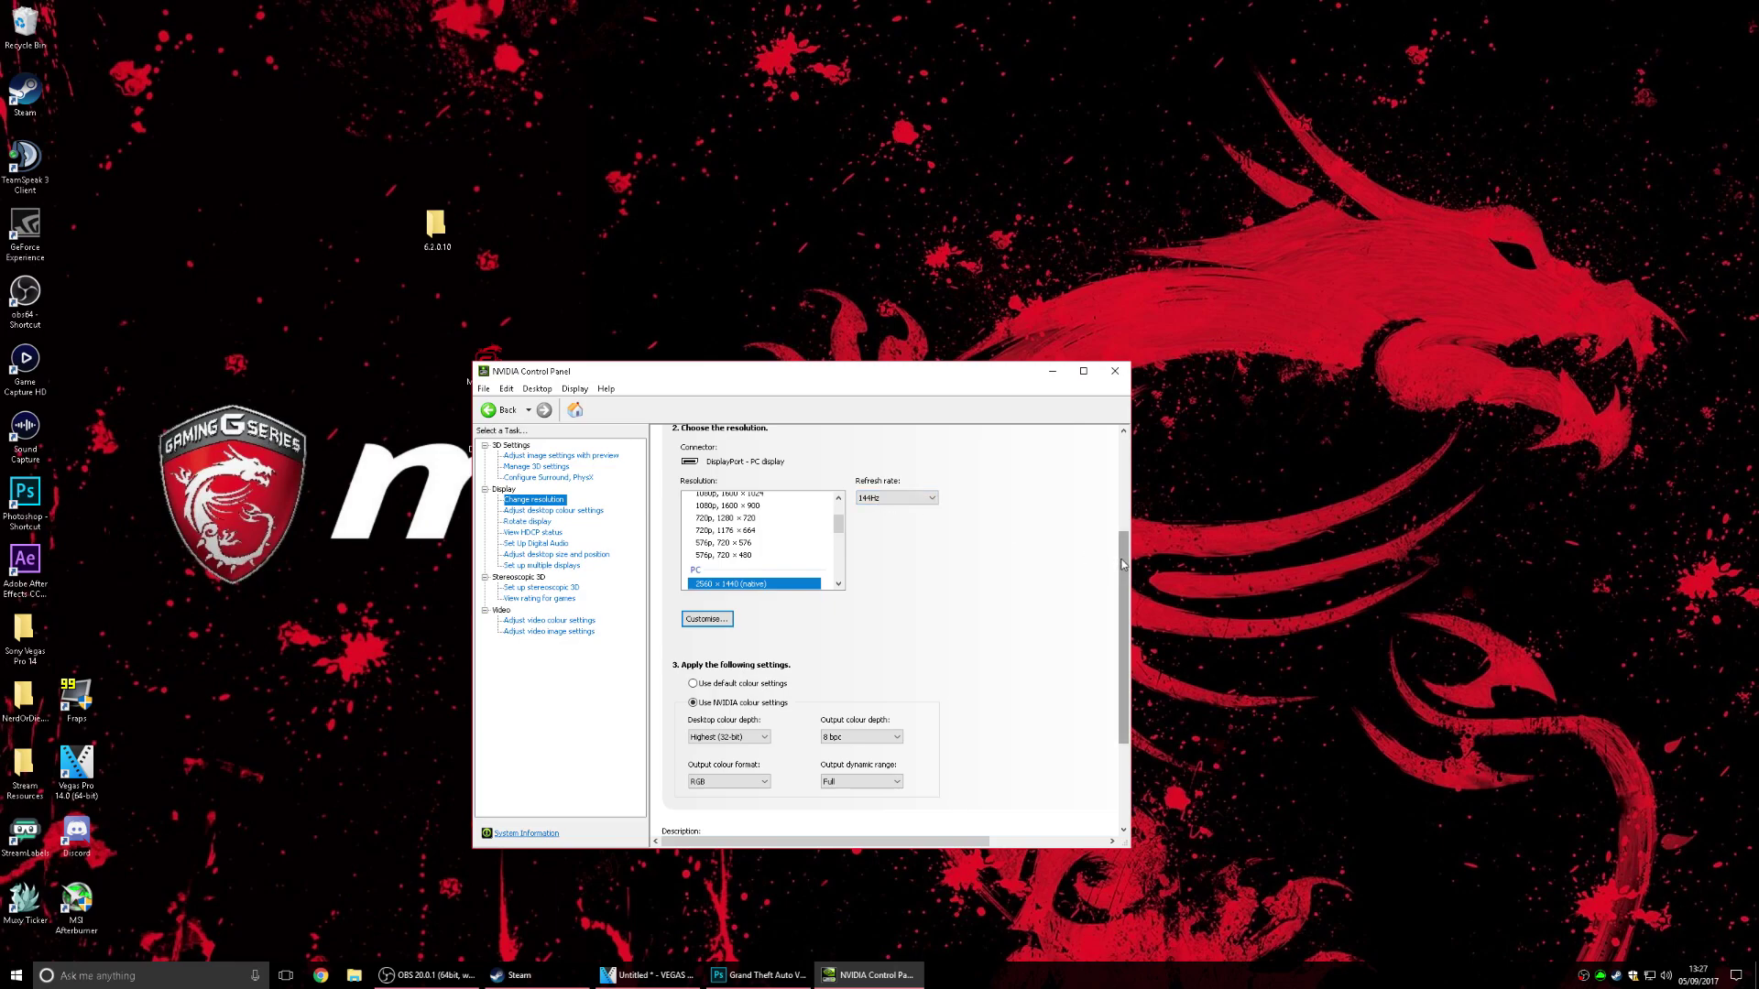
drag(1123, 563, 1117, 639)
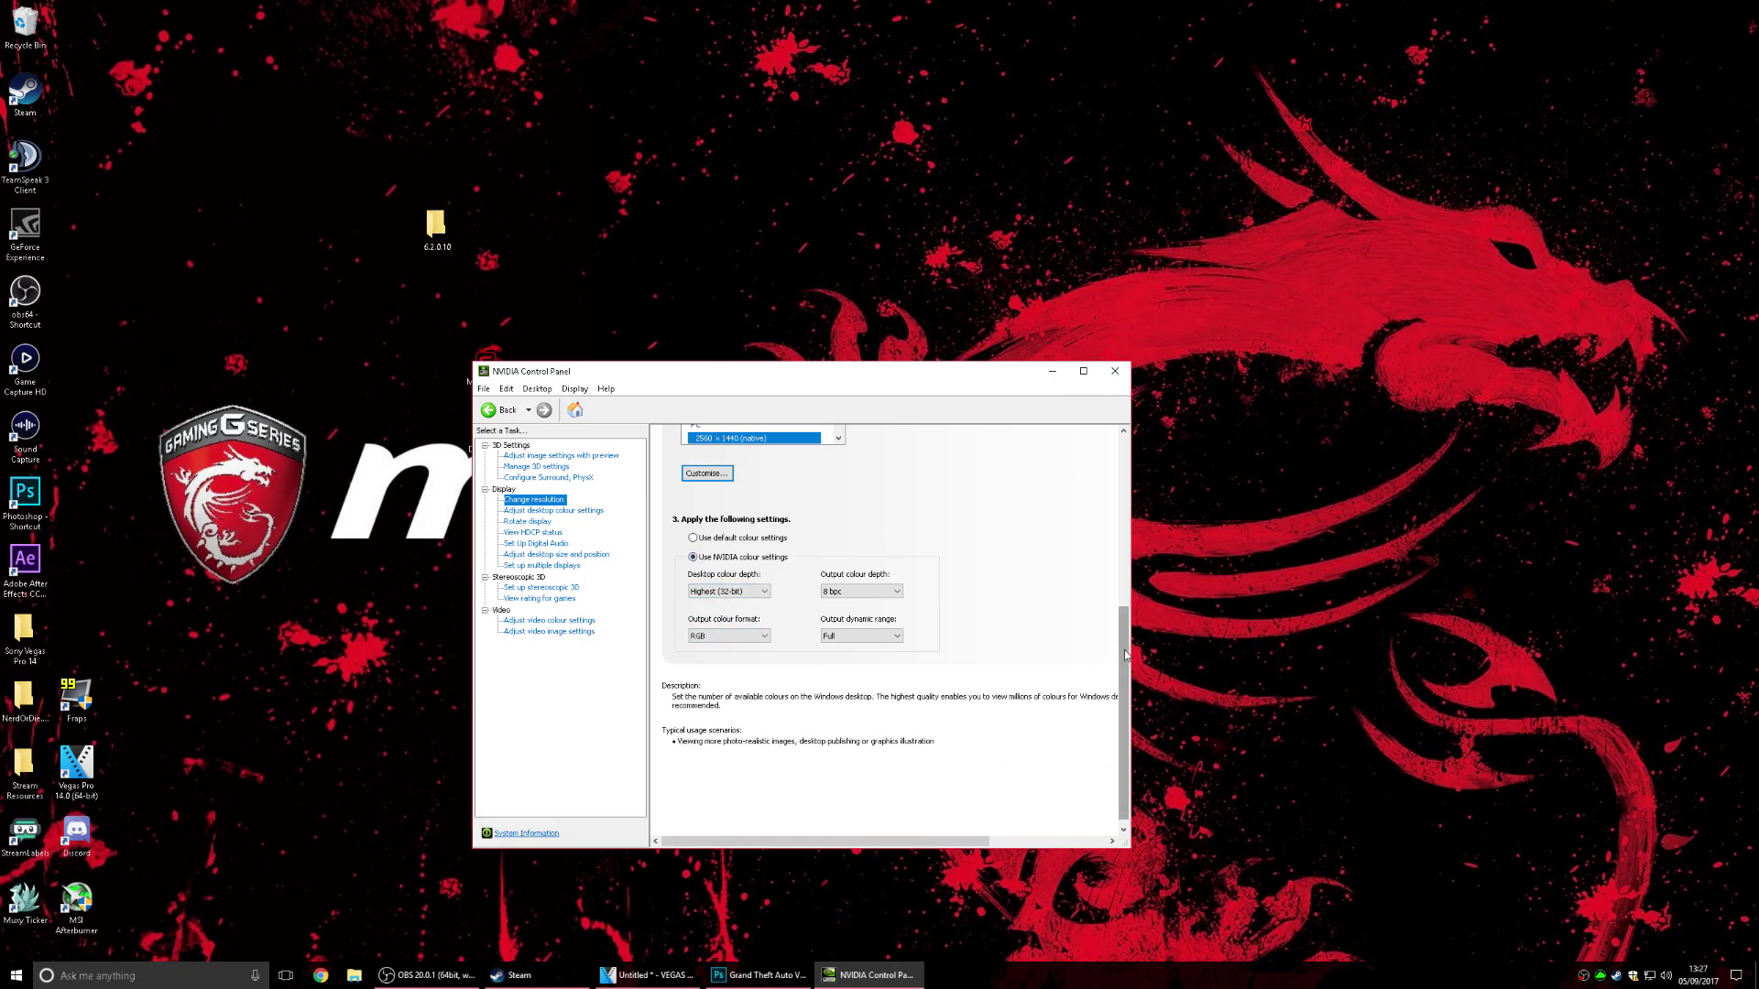
scroll(1127, 674, up, 3)
Step: Step through the desktop colour, rotation, HDCP status and digital audio pages, ending on desktop size and position
click(554, 511)
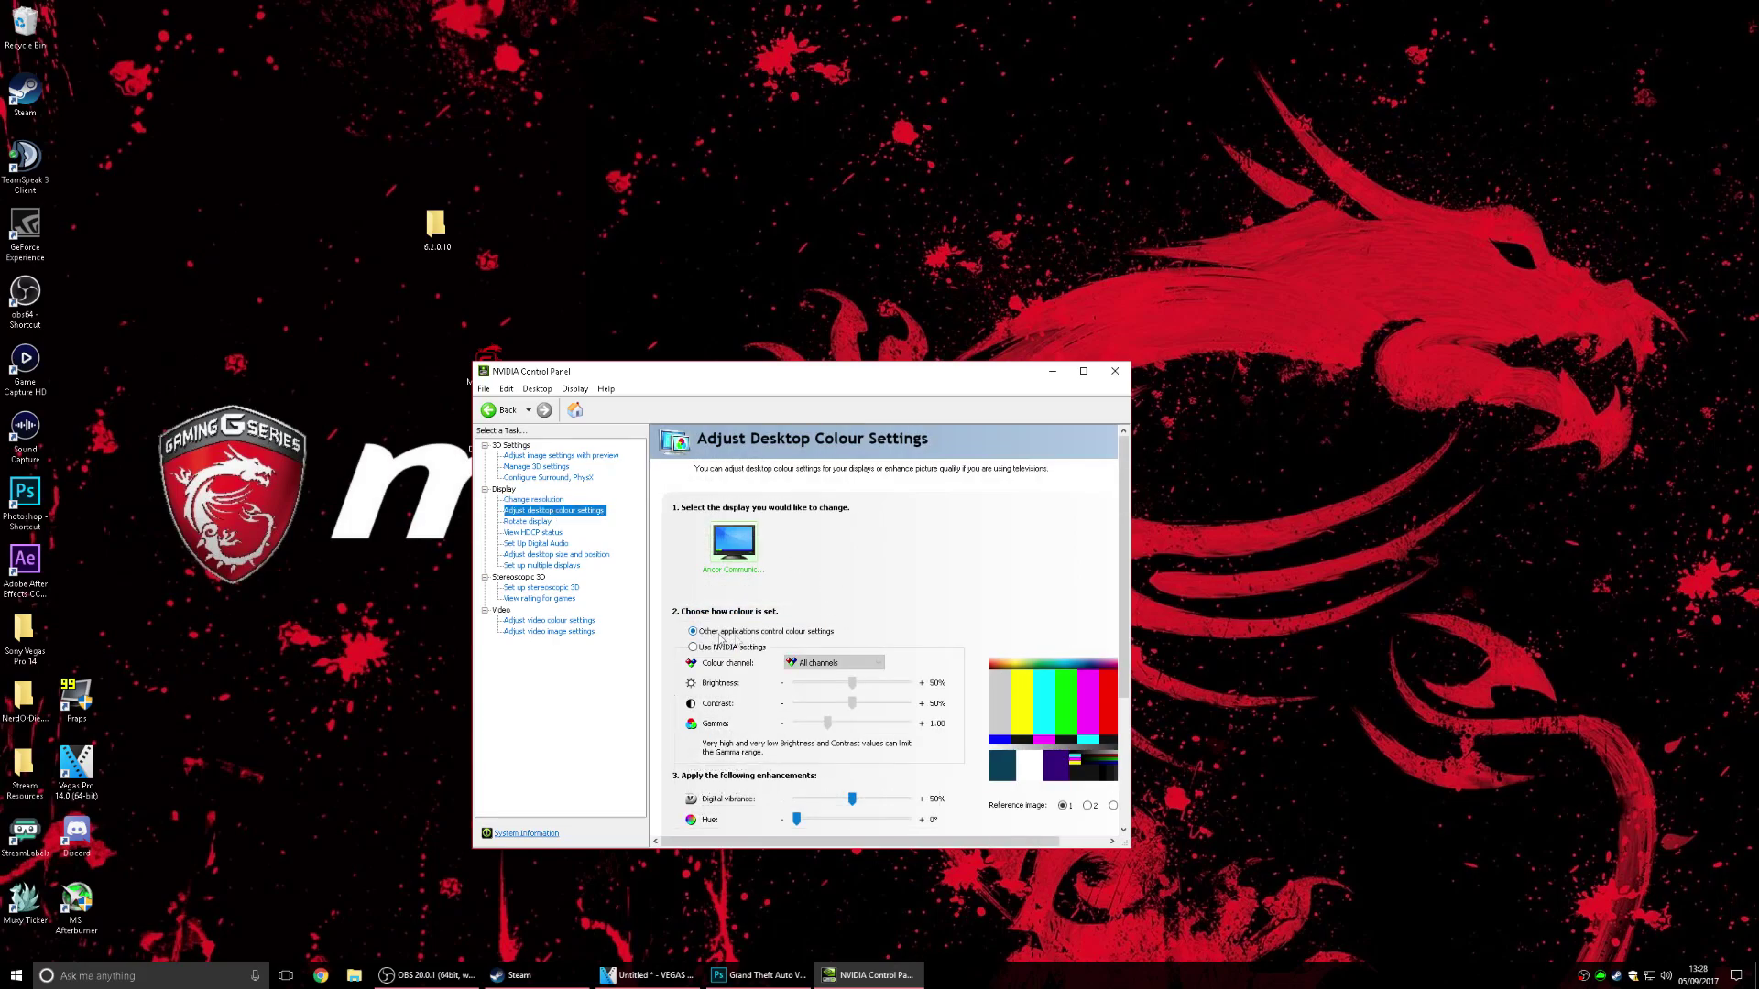
mouse_move(1123, 555)
mouse_down()
mouse_move(1128, 675)
mouse_move(1128, 554)
mouse_up()
click(526, 521)
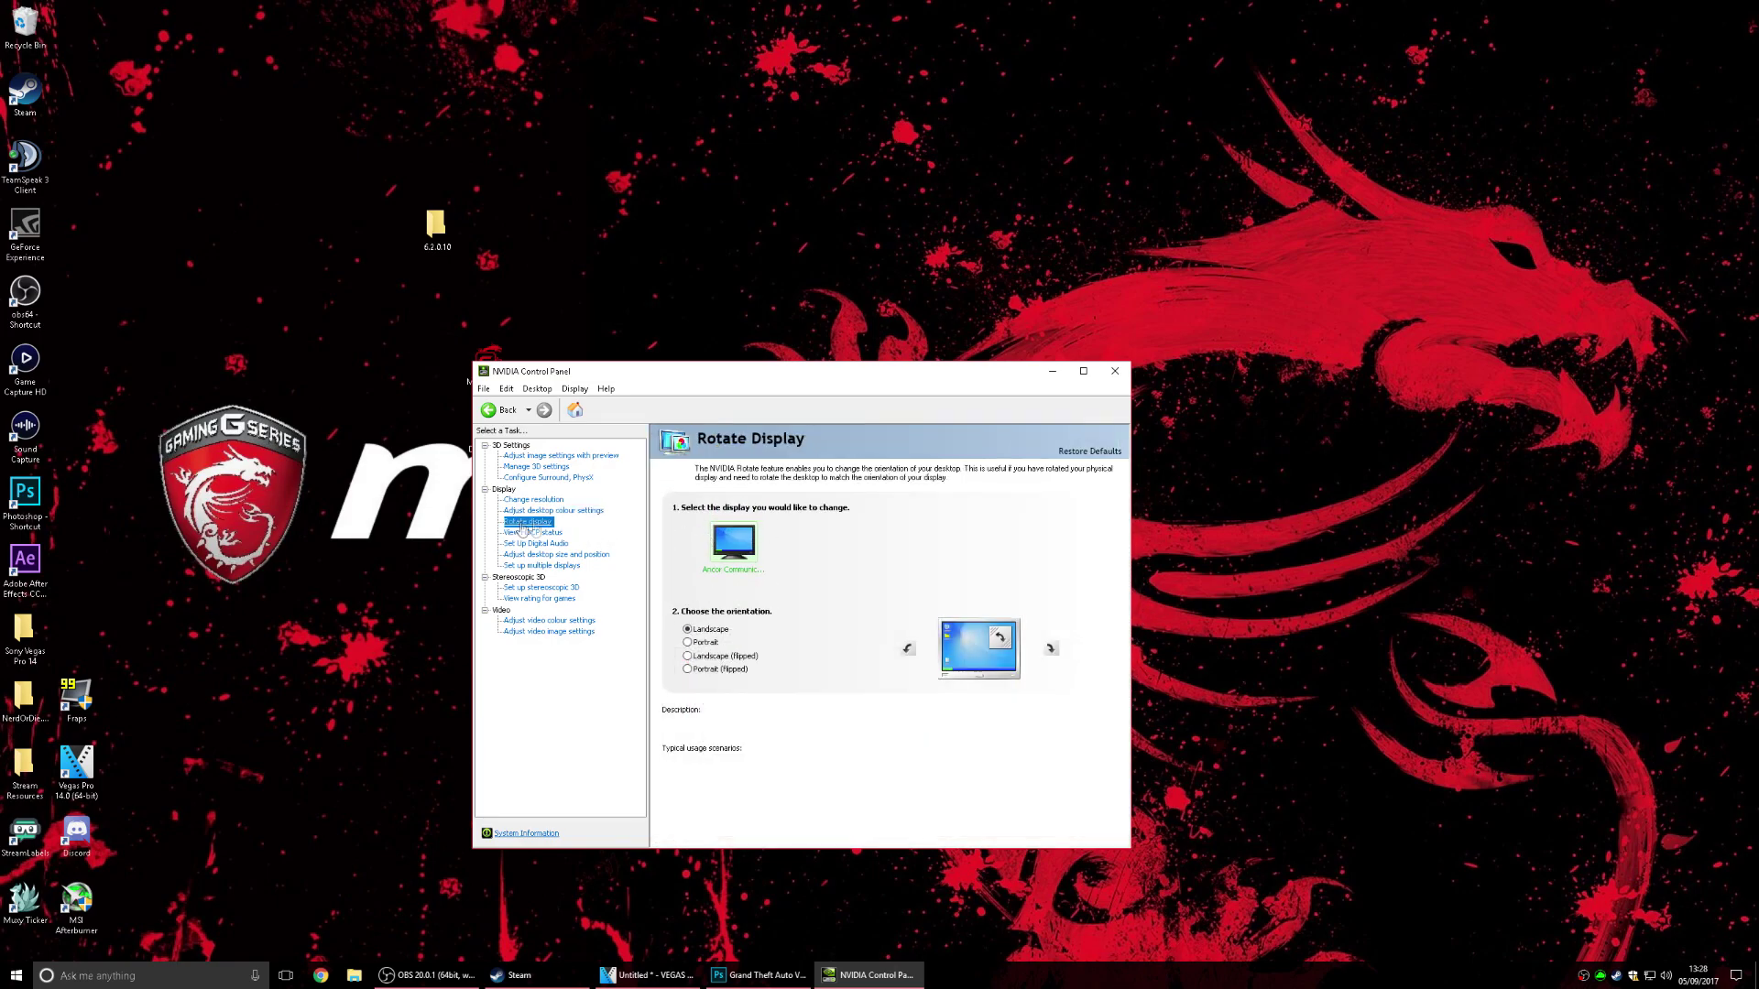
mouse_move(722, 627)
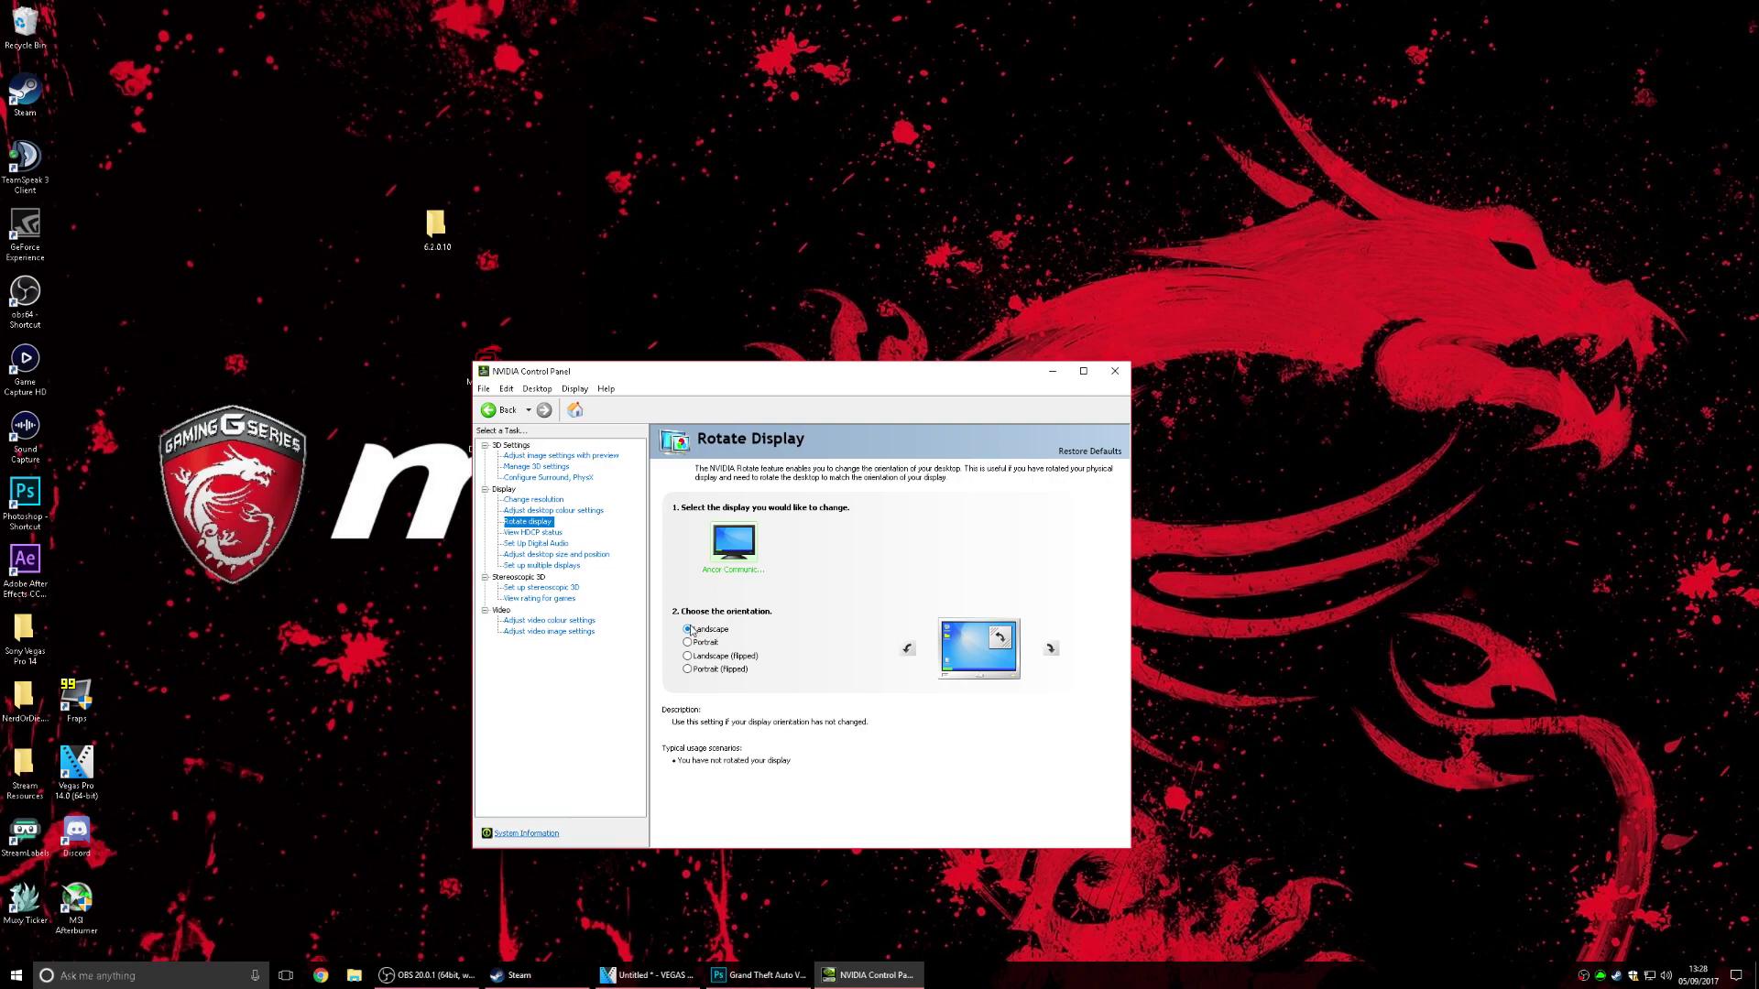
click(538, 534)
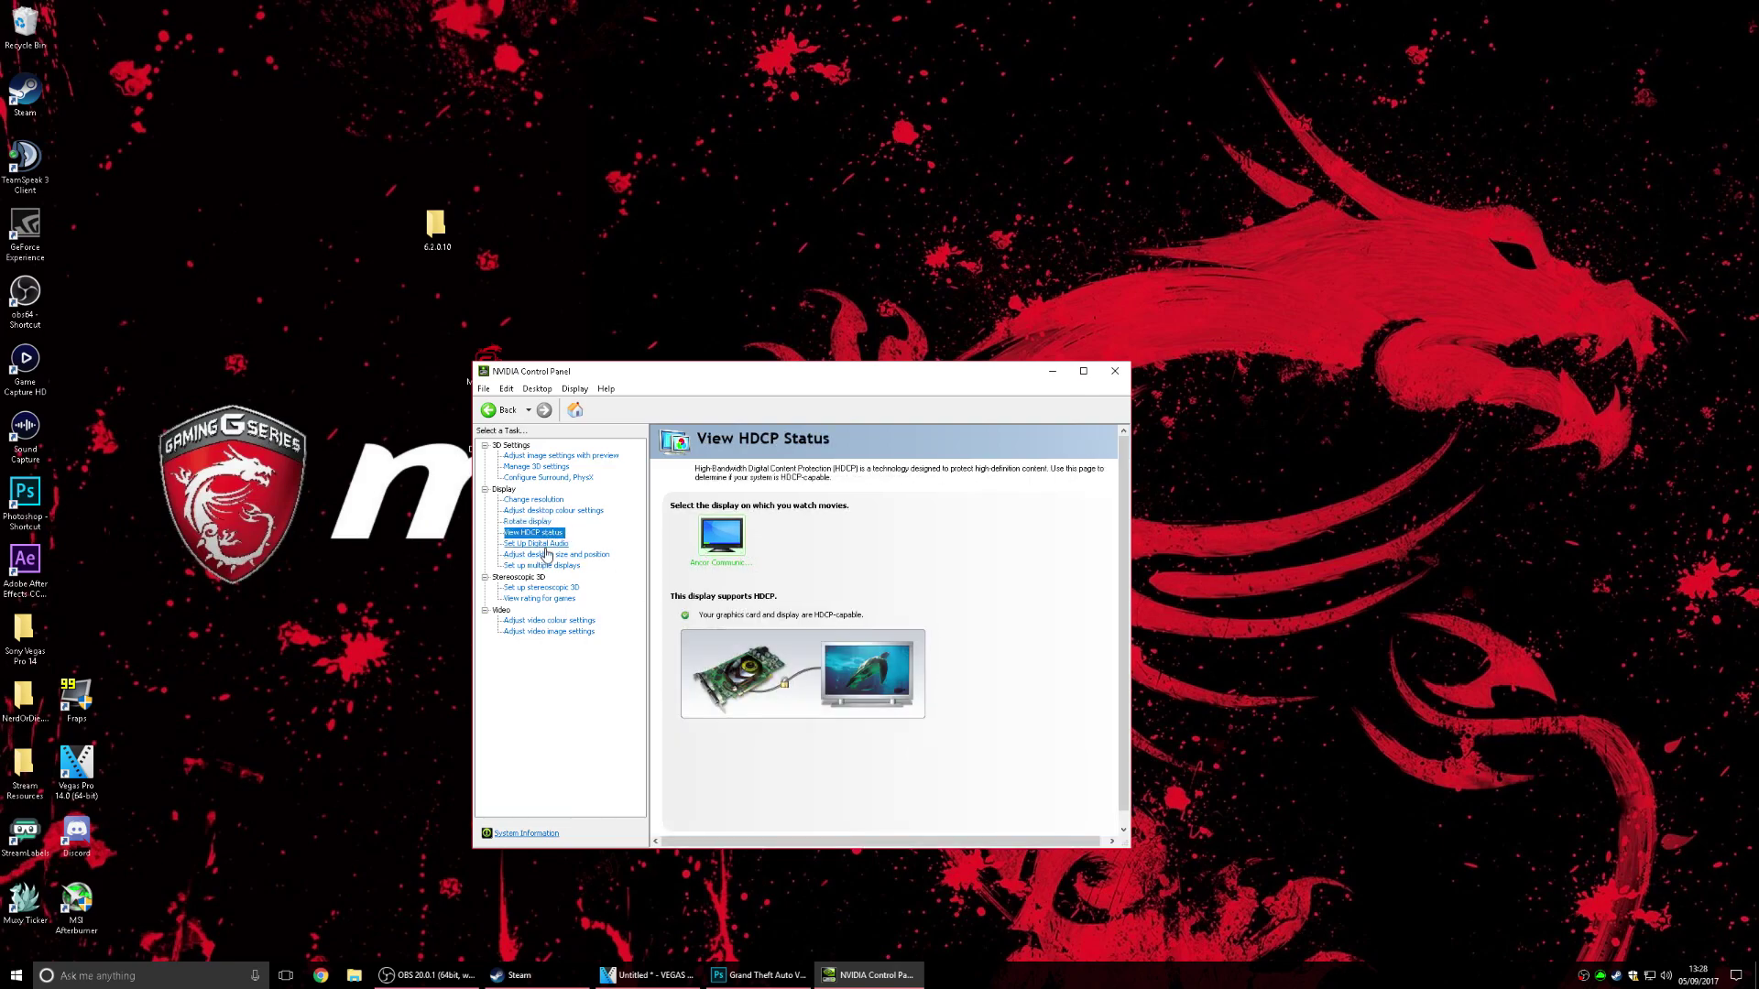
click(539, 545)
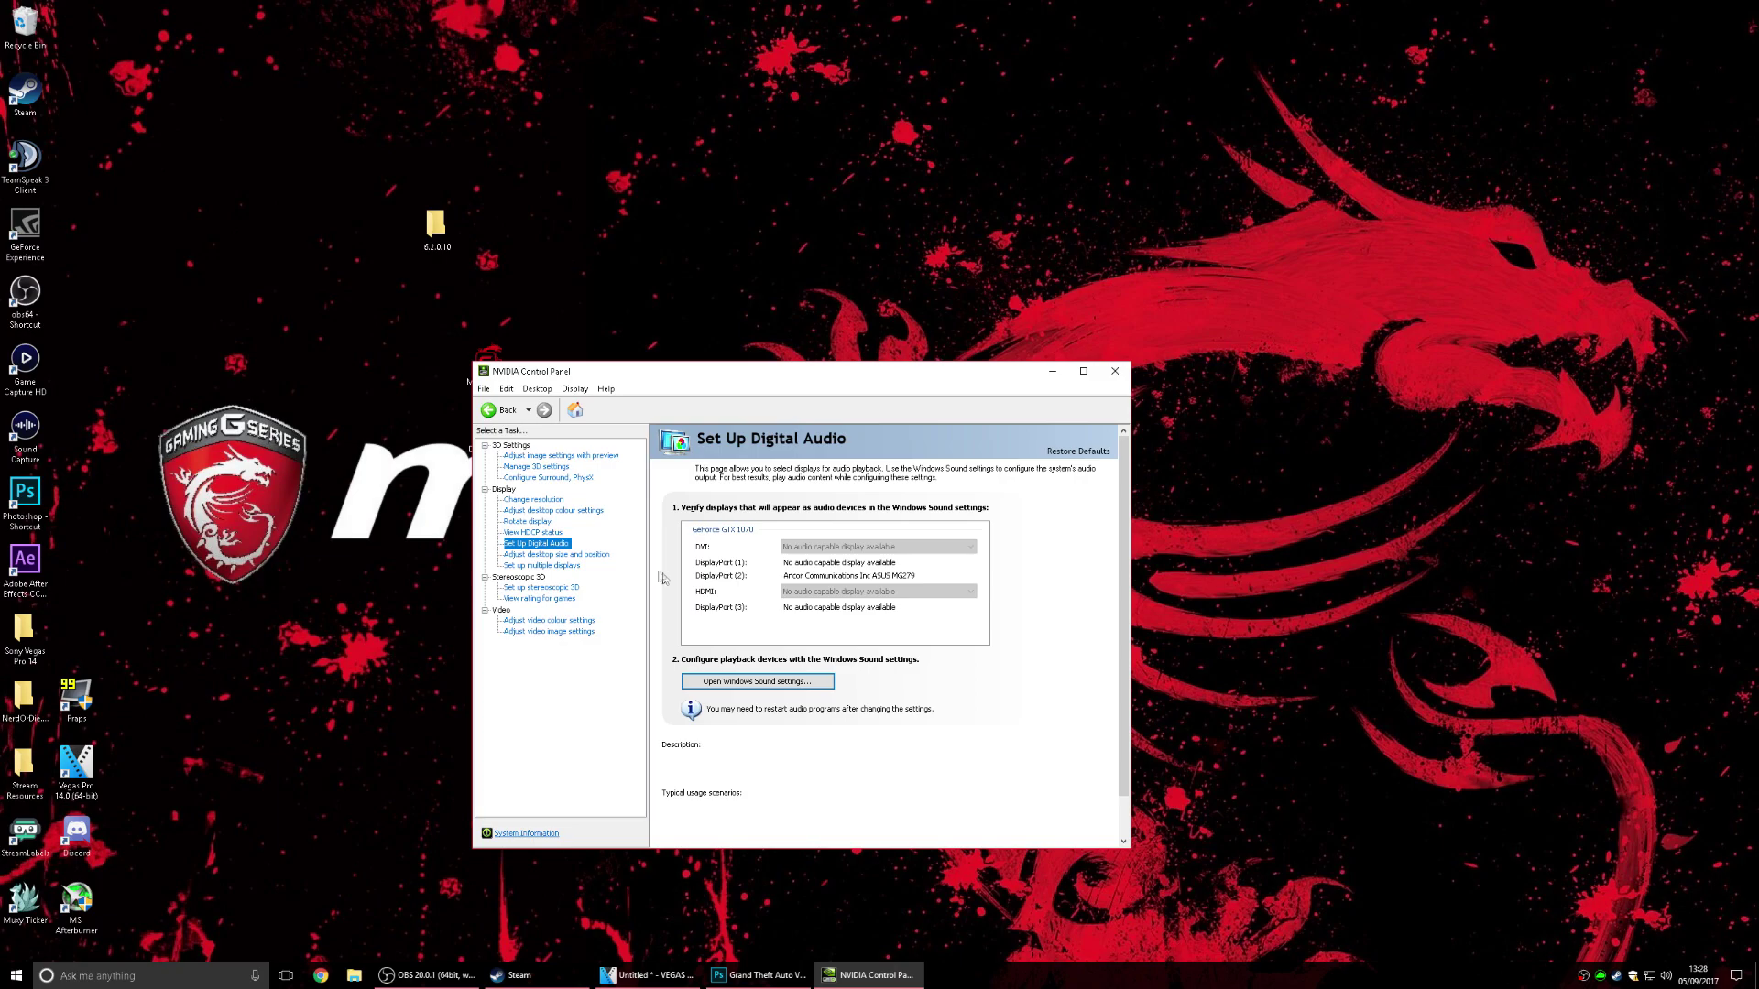
click(603, 555)
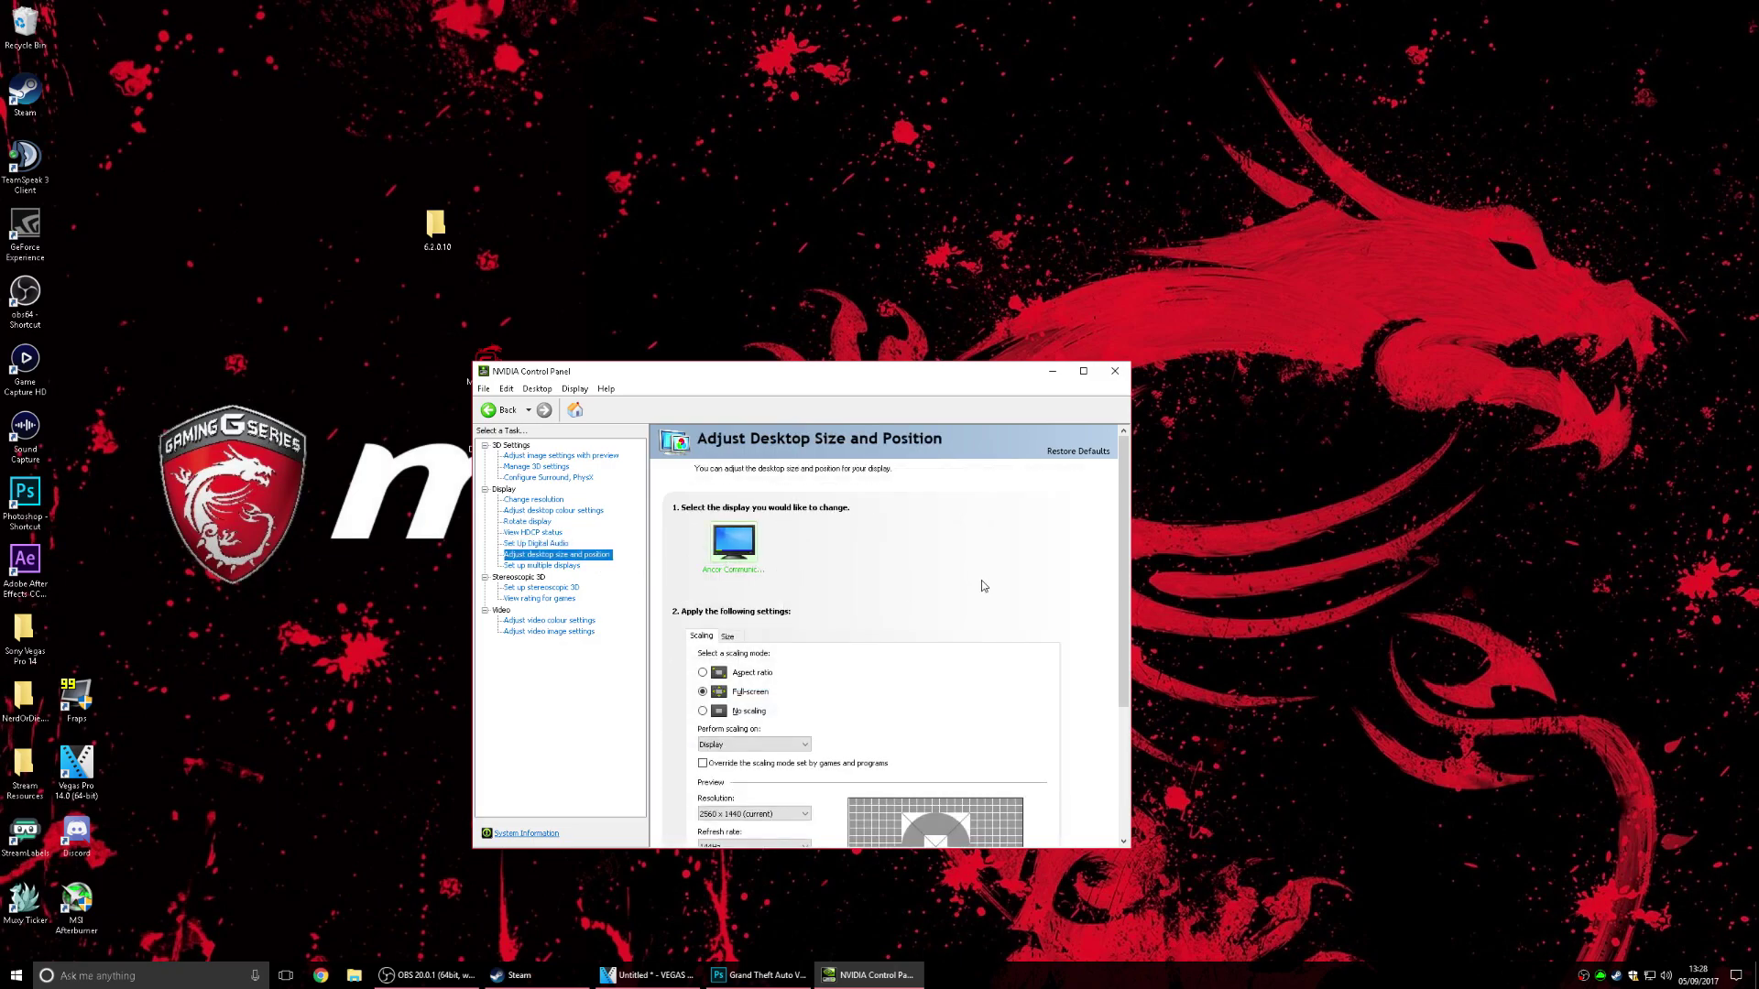
Step: Review the Full-screen scaling and 144Hz refresh, visit Adjust video image settings, then close the panel
scroll(1124, 584, down, 1)
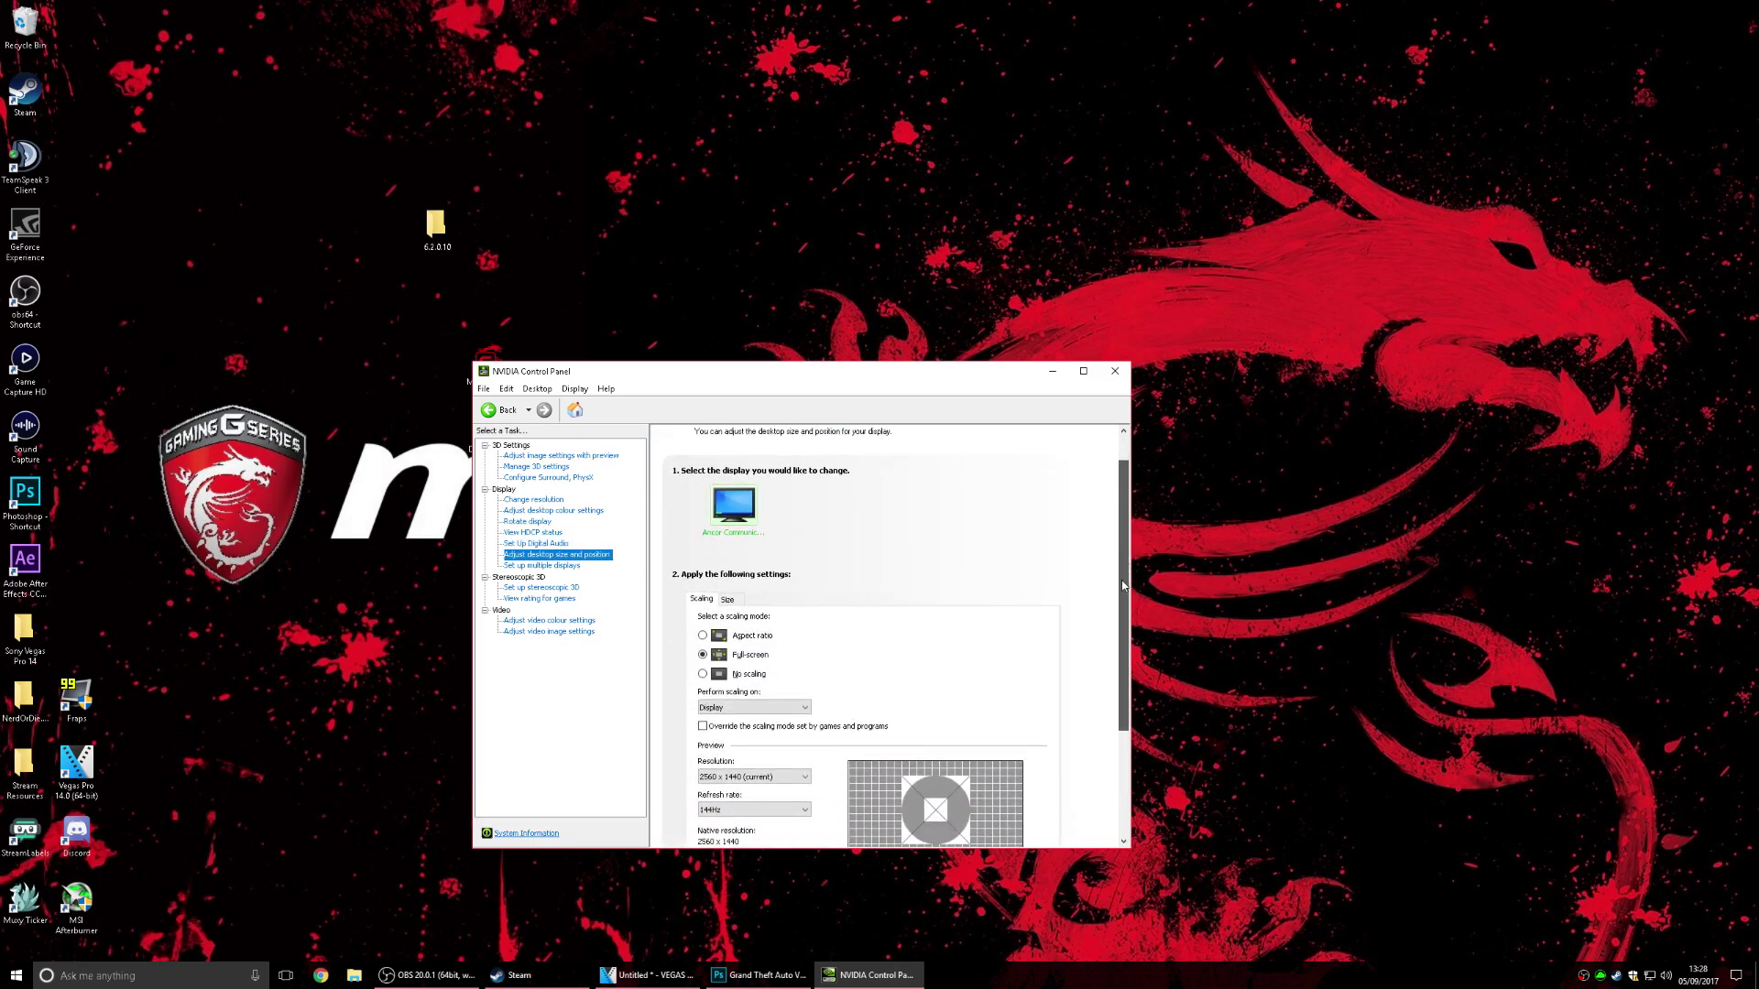
scroll(797, 622, down, 1)
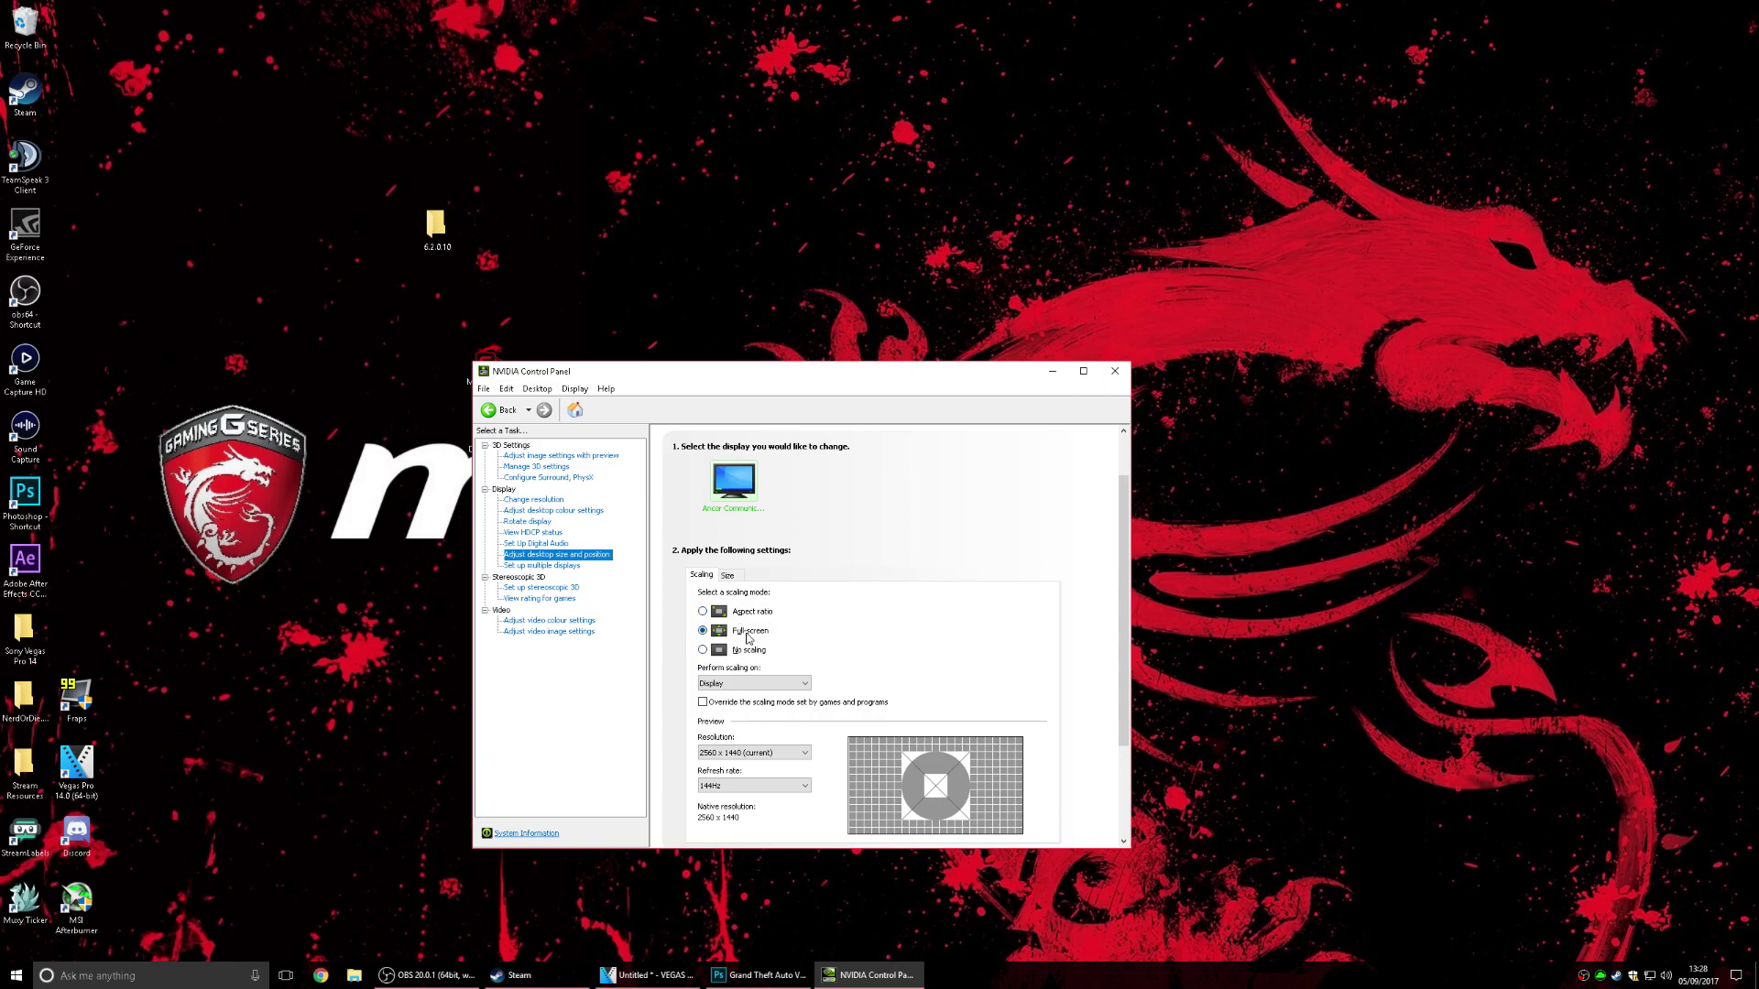
scroll(1126, 598, down, 1)
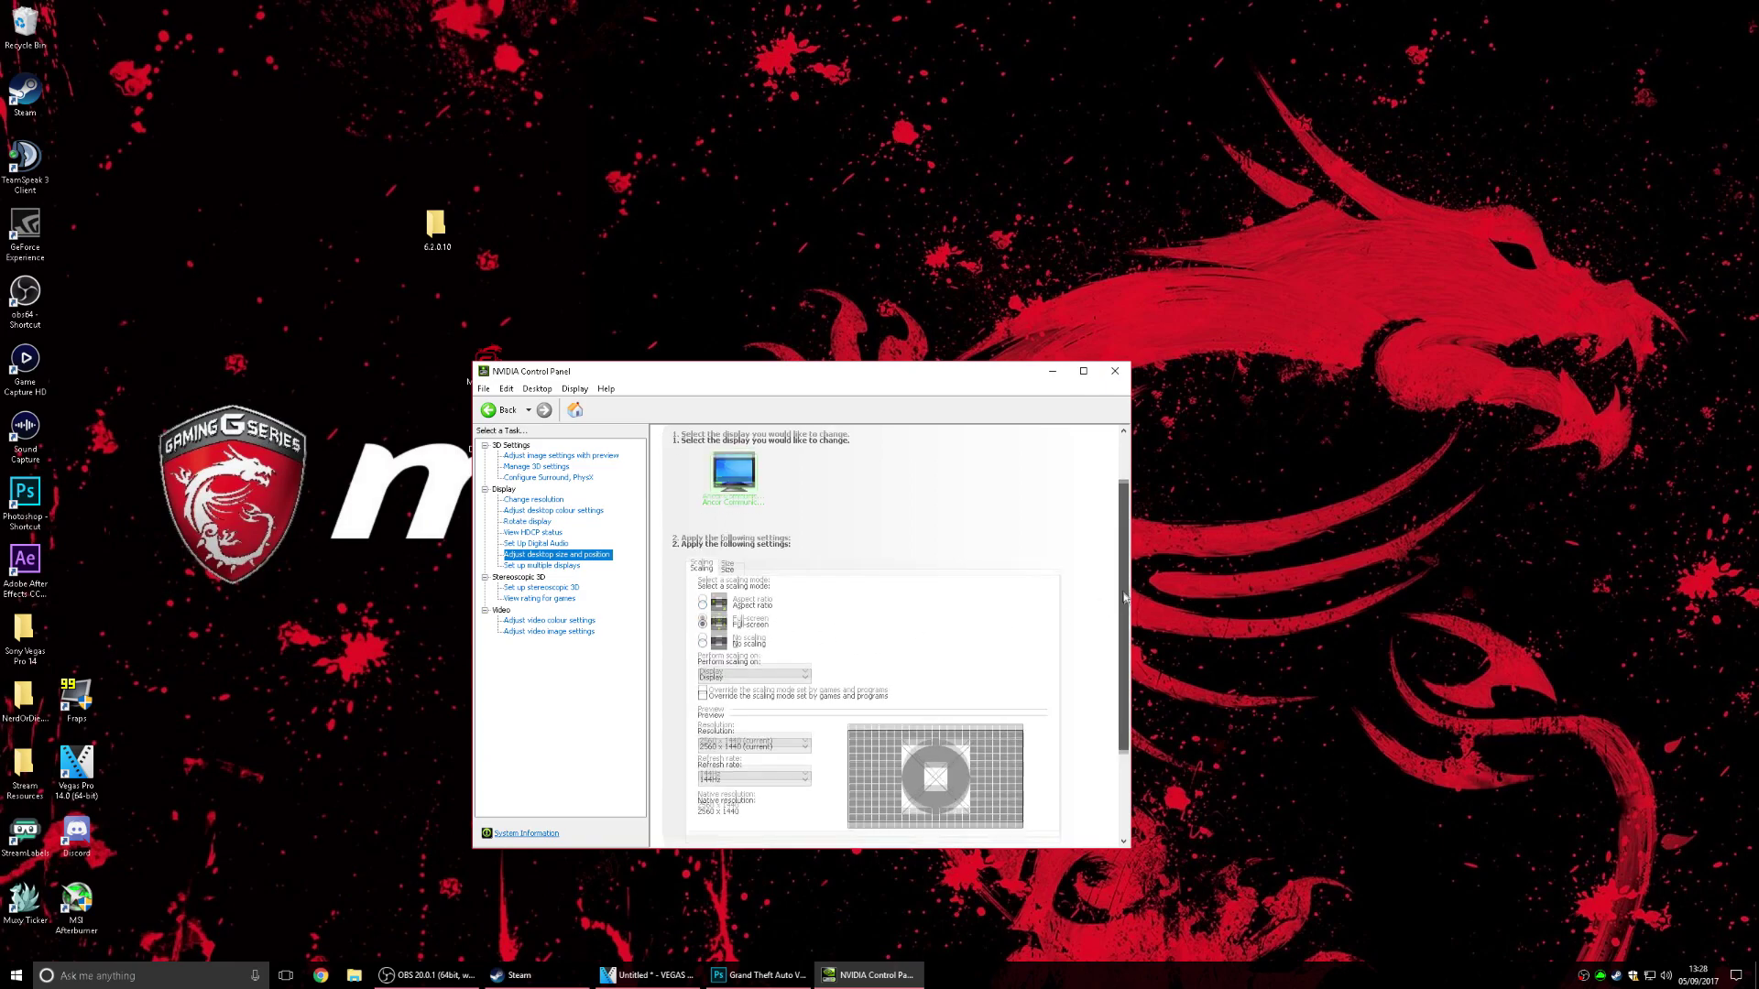
scroll(1126, 598, down, 2)
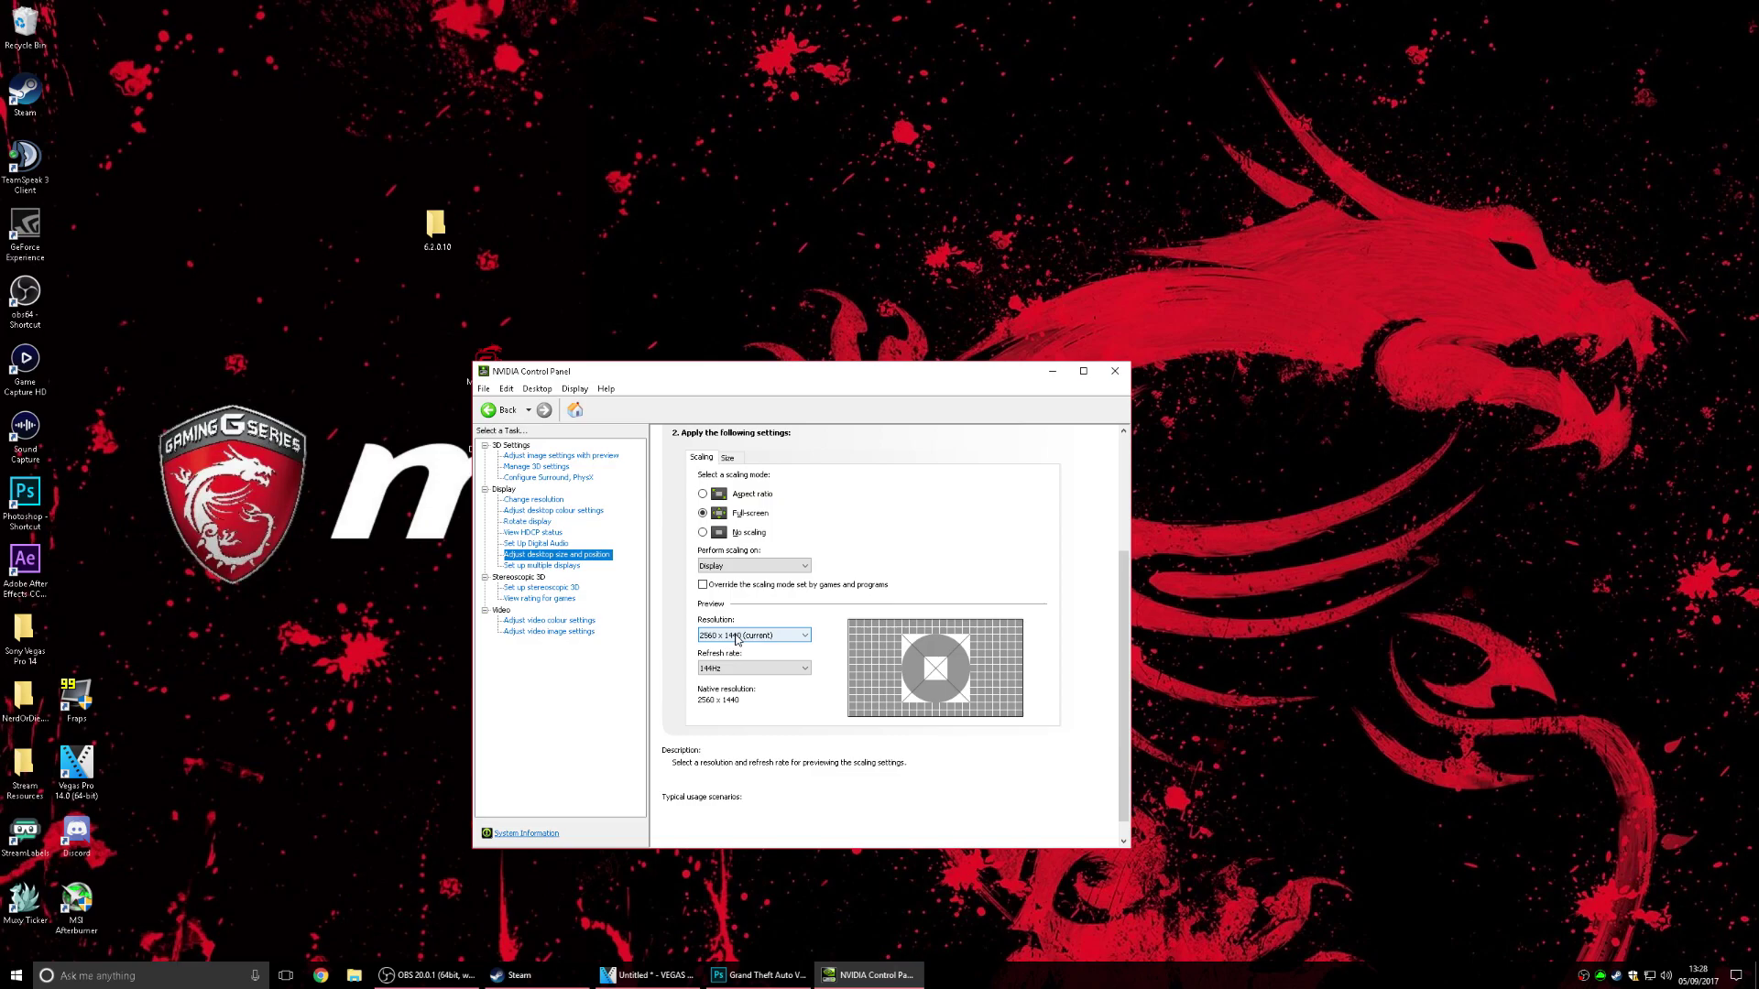
click(738, 678)
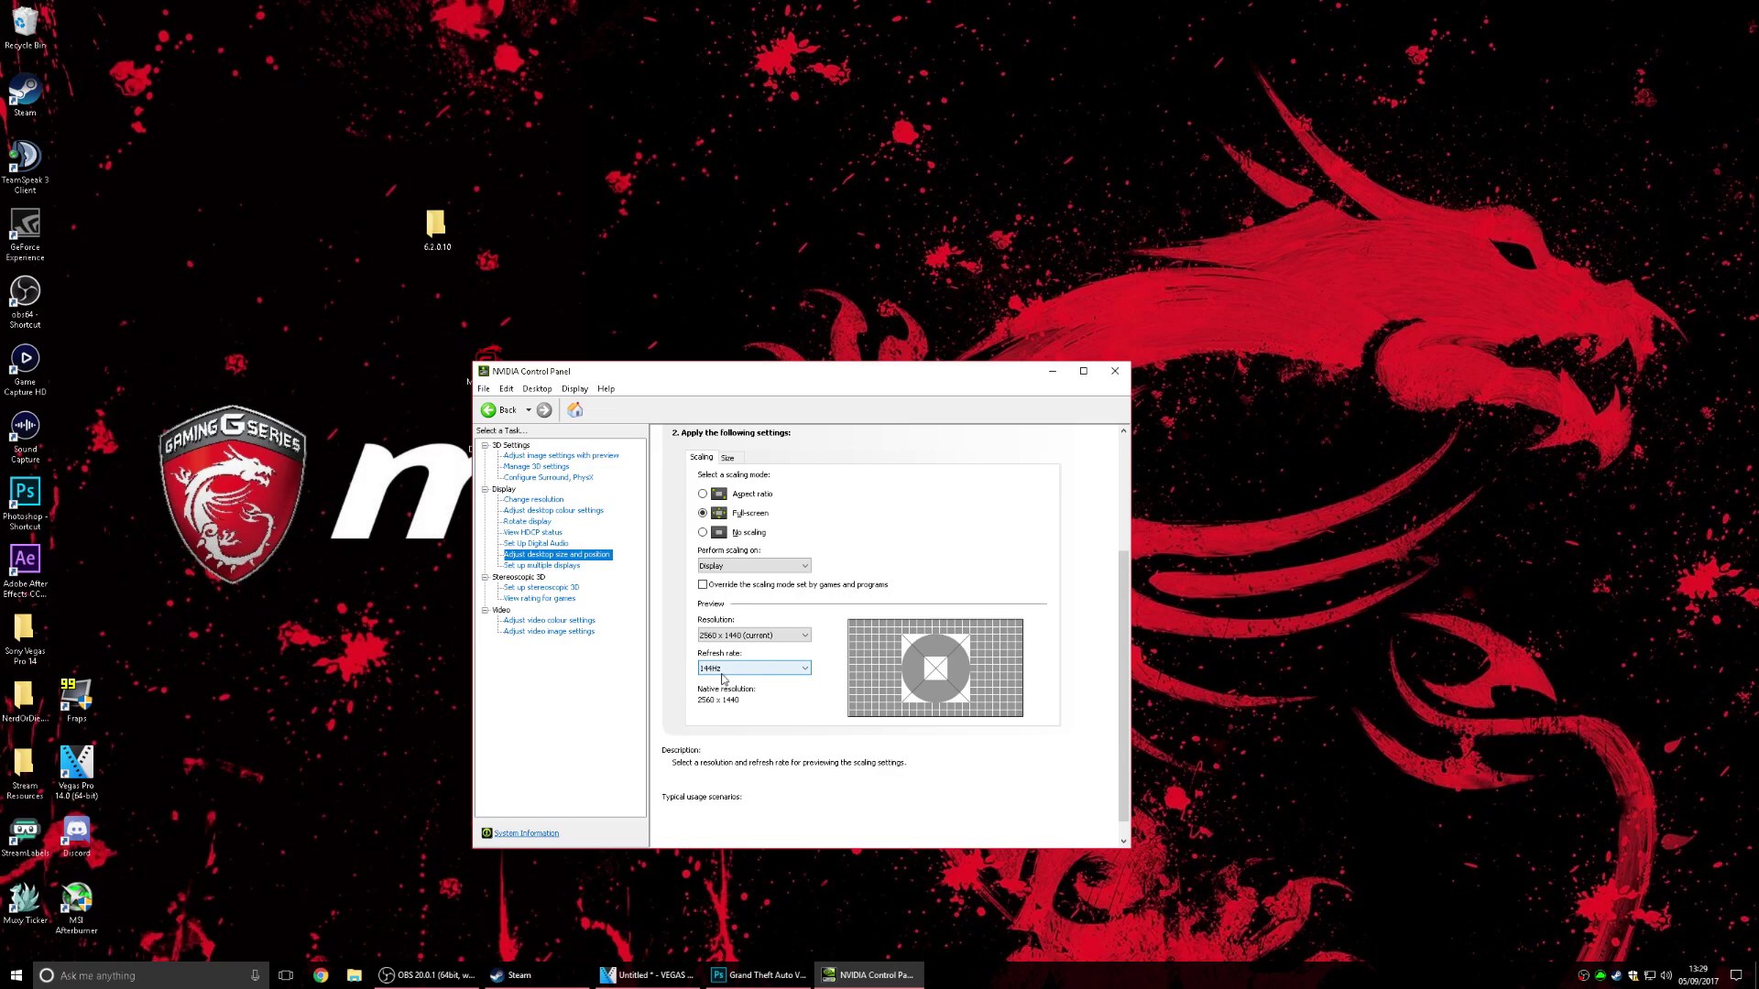
click(548, 631)
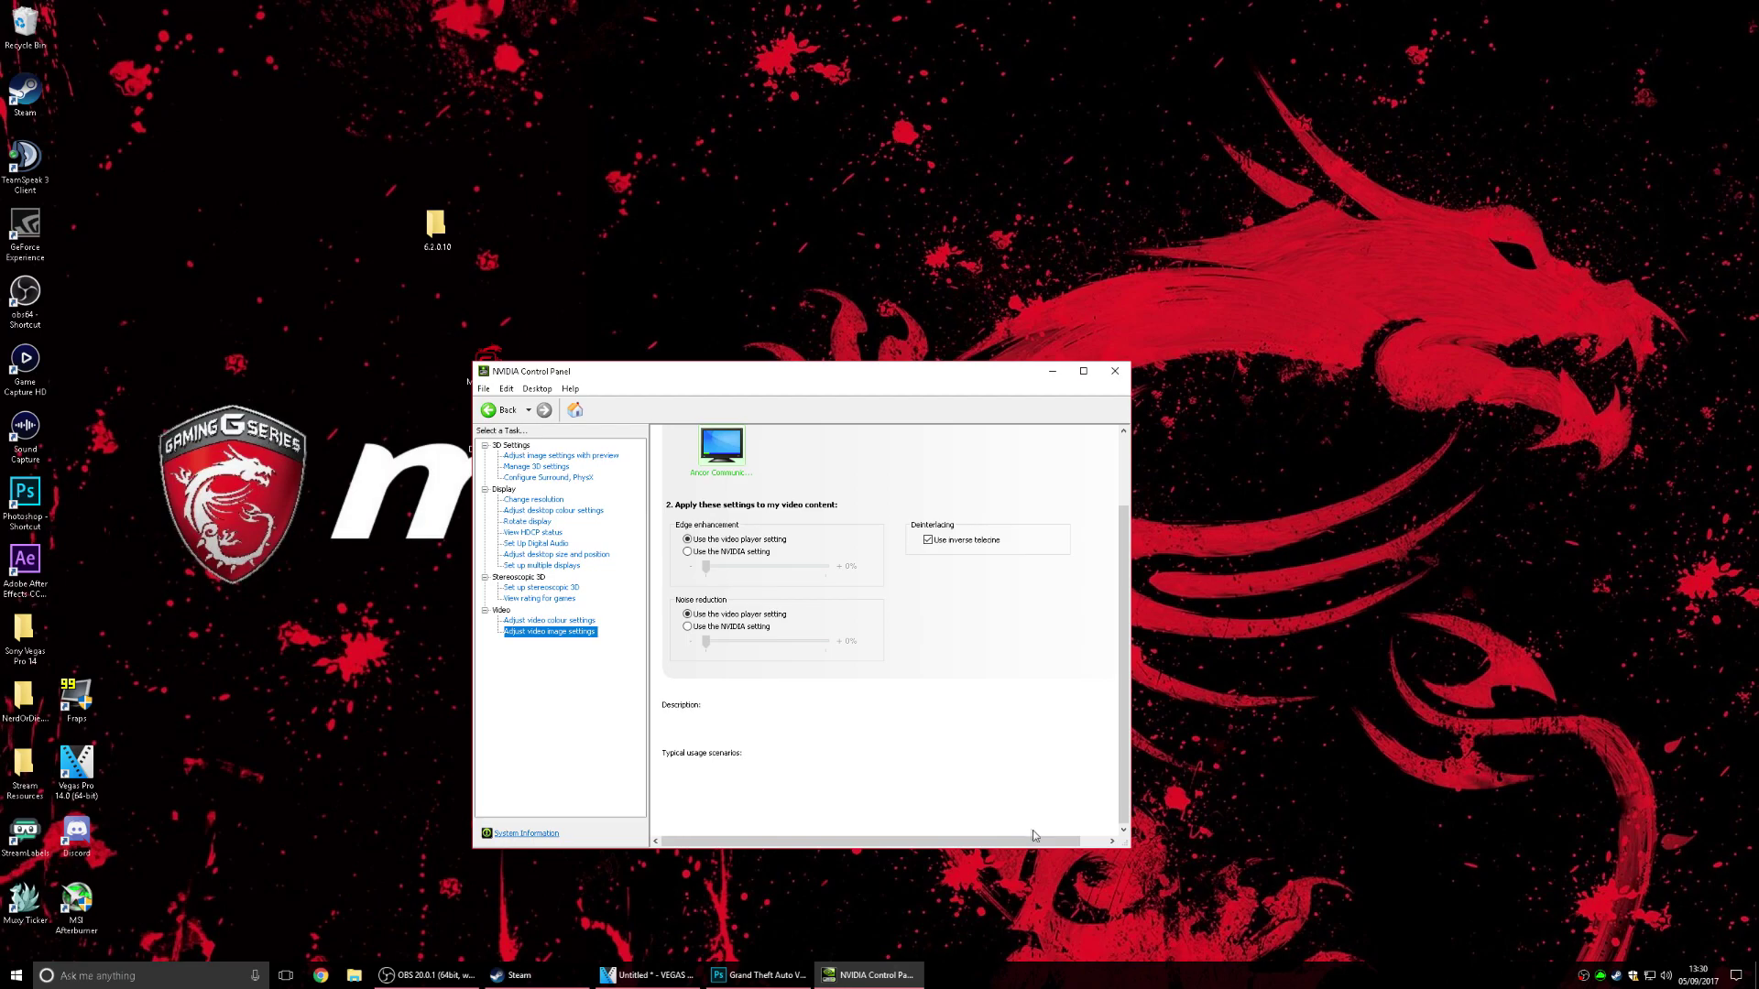
click(1115, 371)
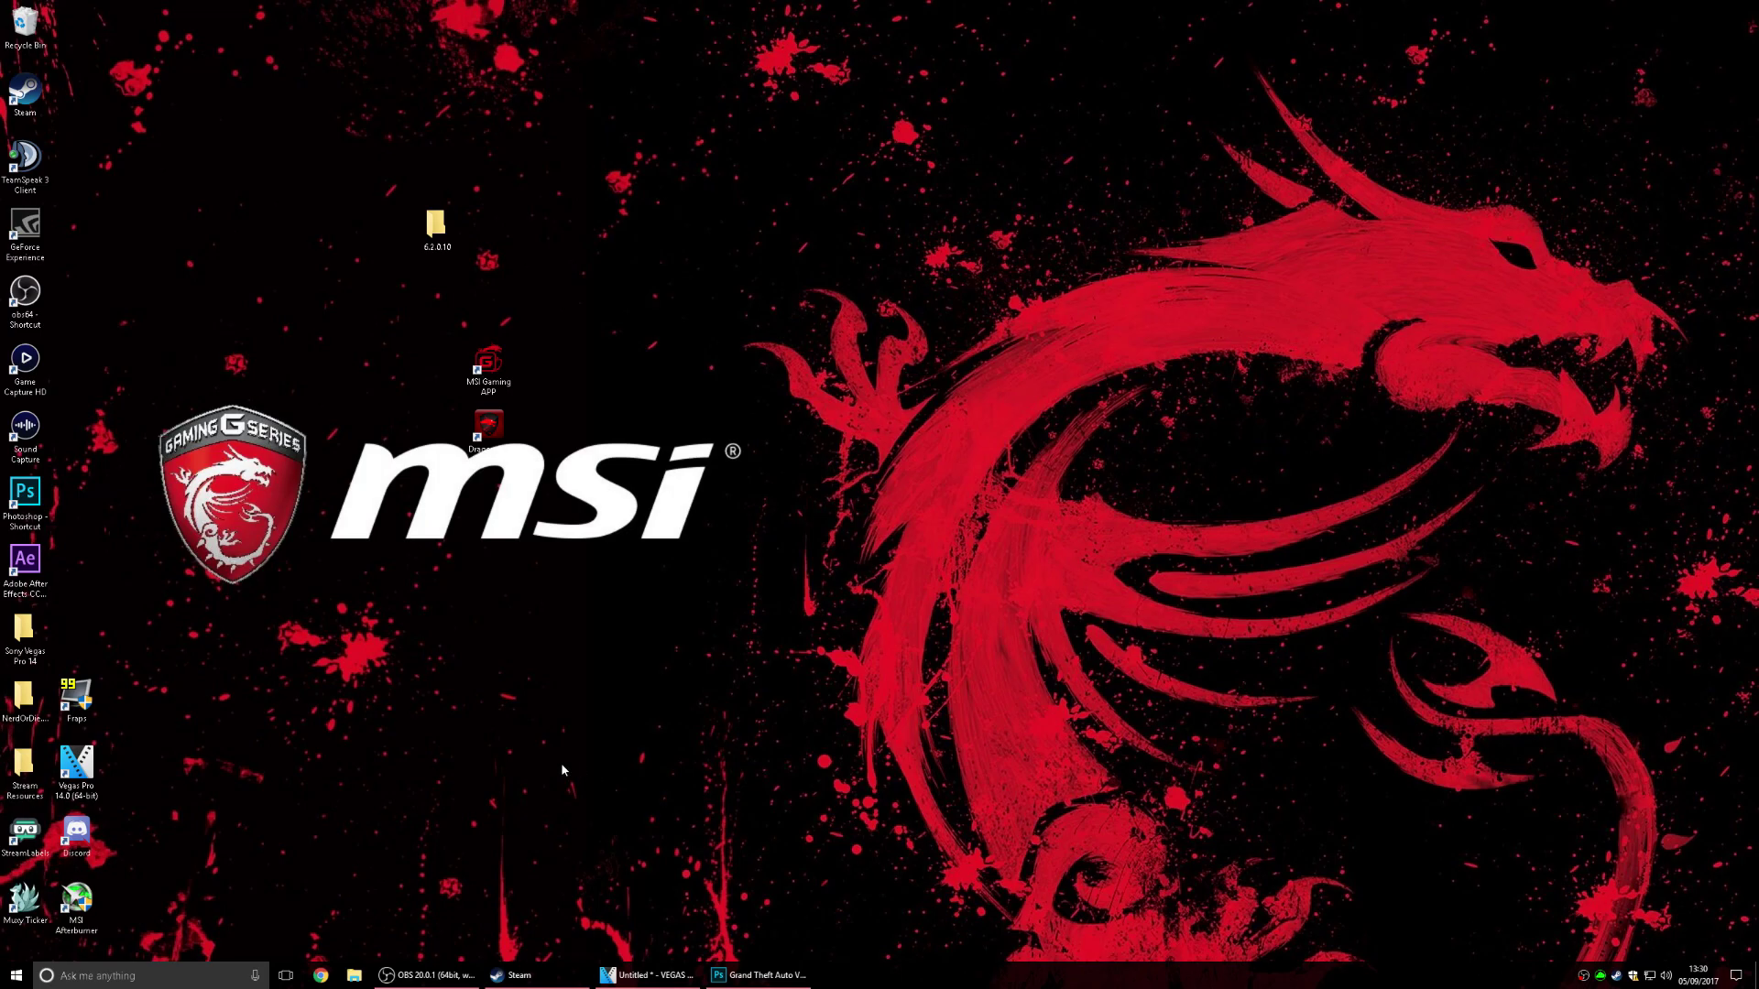
Step: Launch Steam and open the launch options in PUBG's Properties
double_click(24, 89)
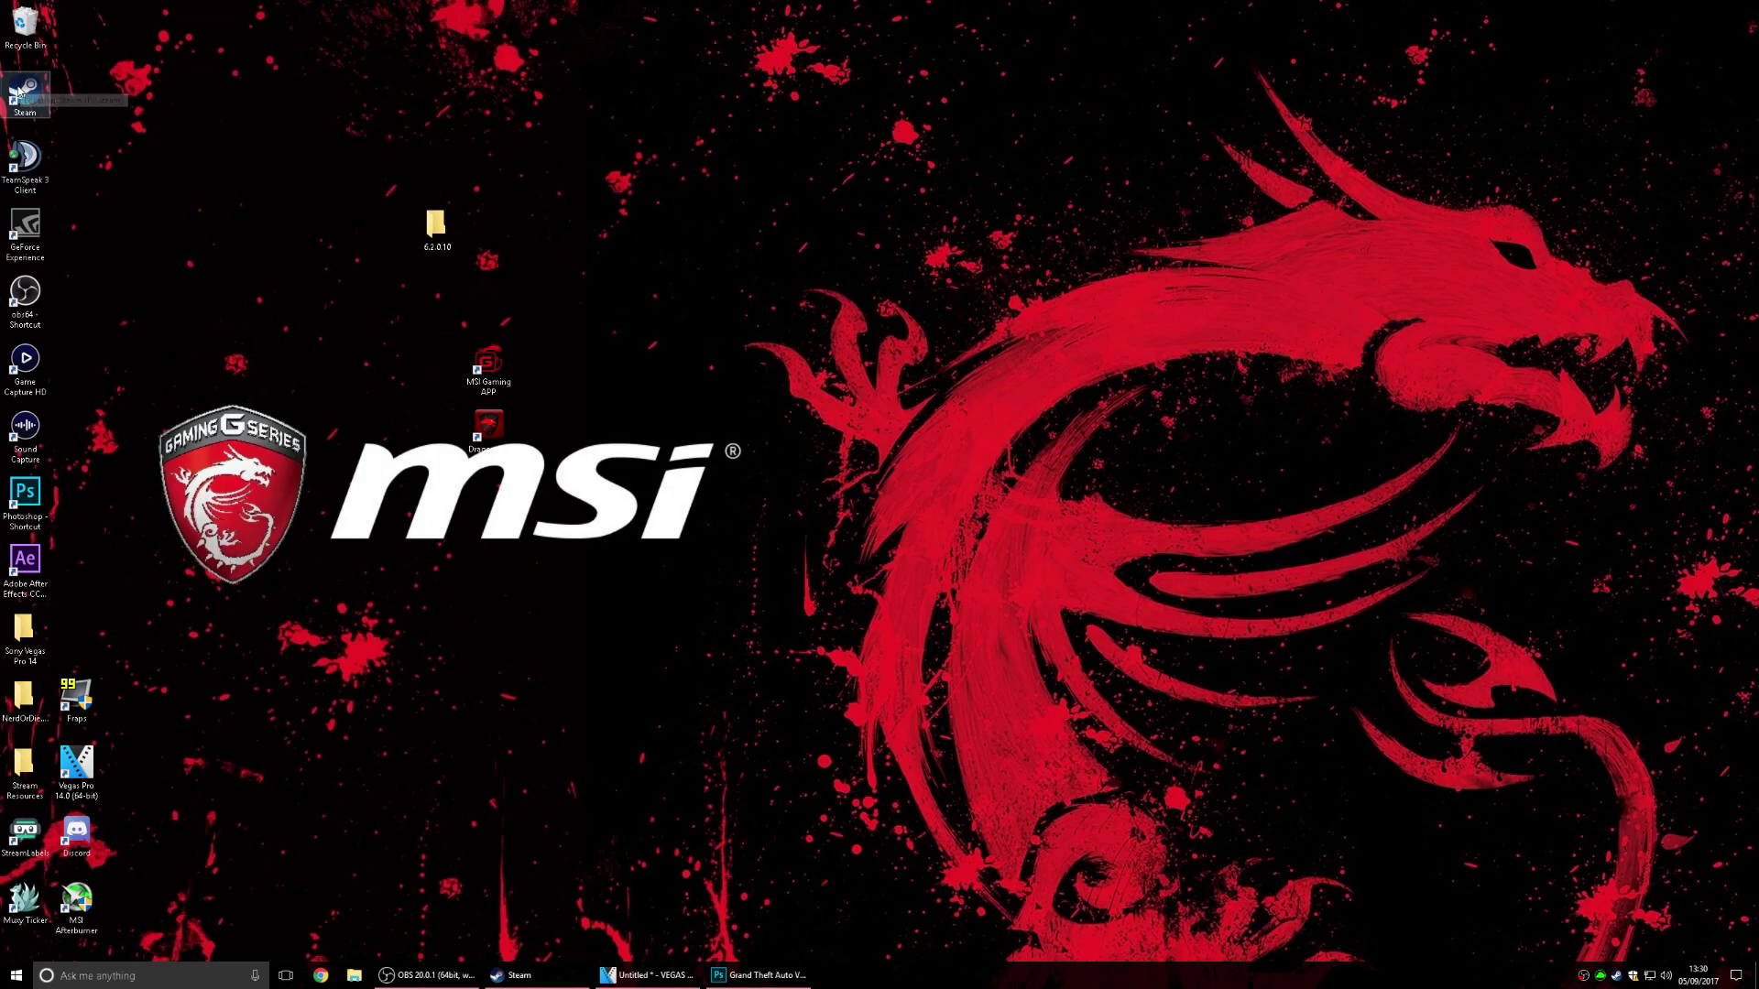
right_click(407, 548)
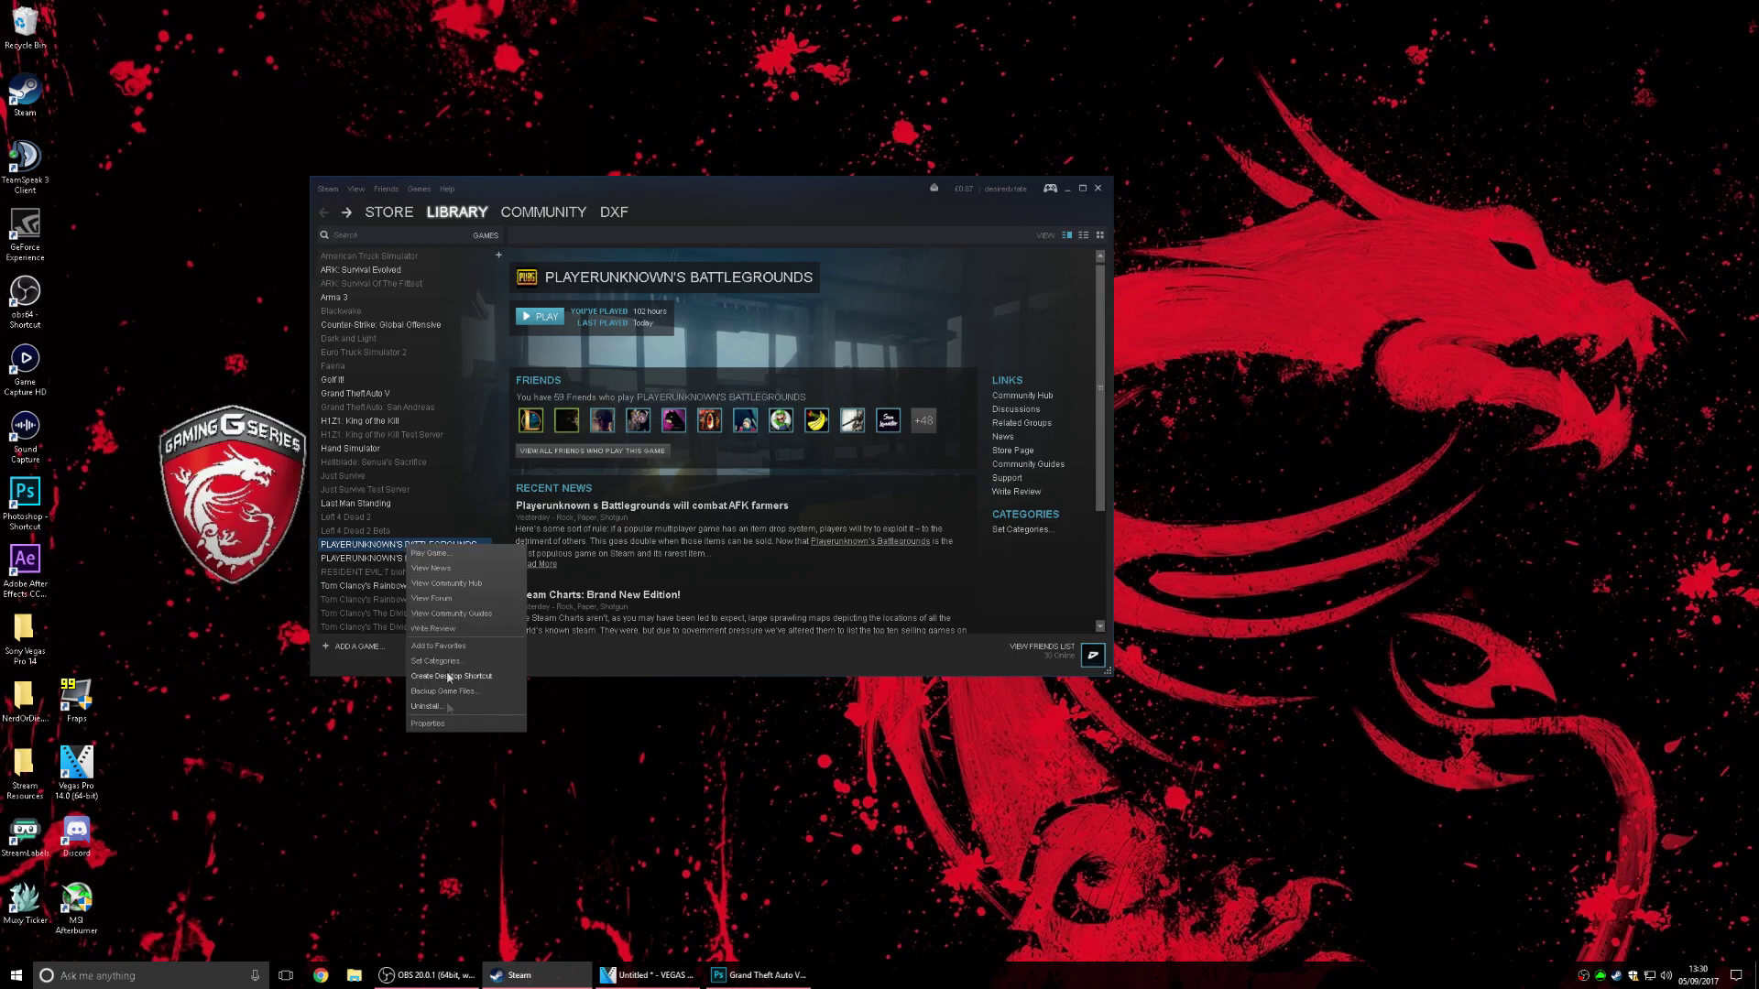
click(430, 723)
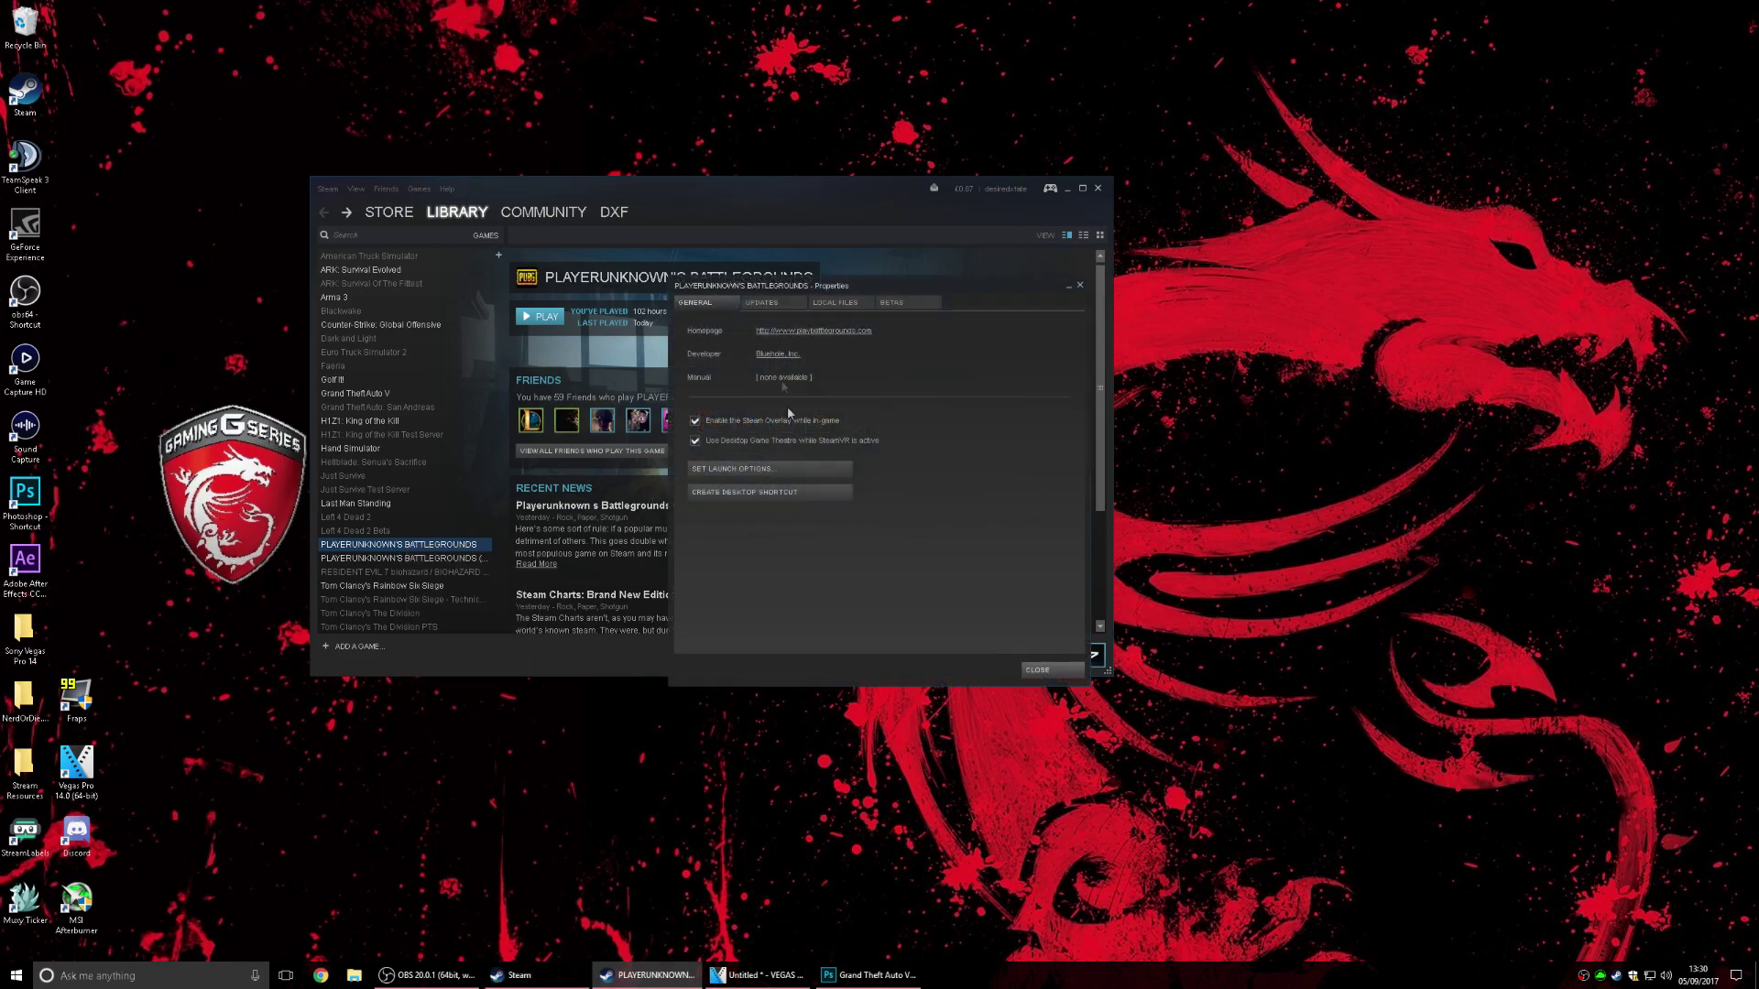
click(767, 469)
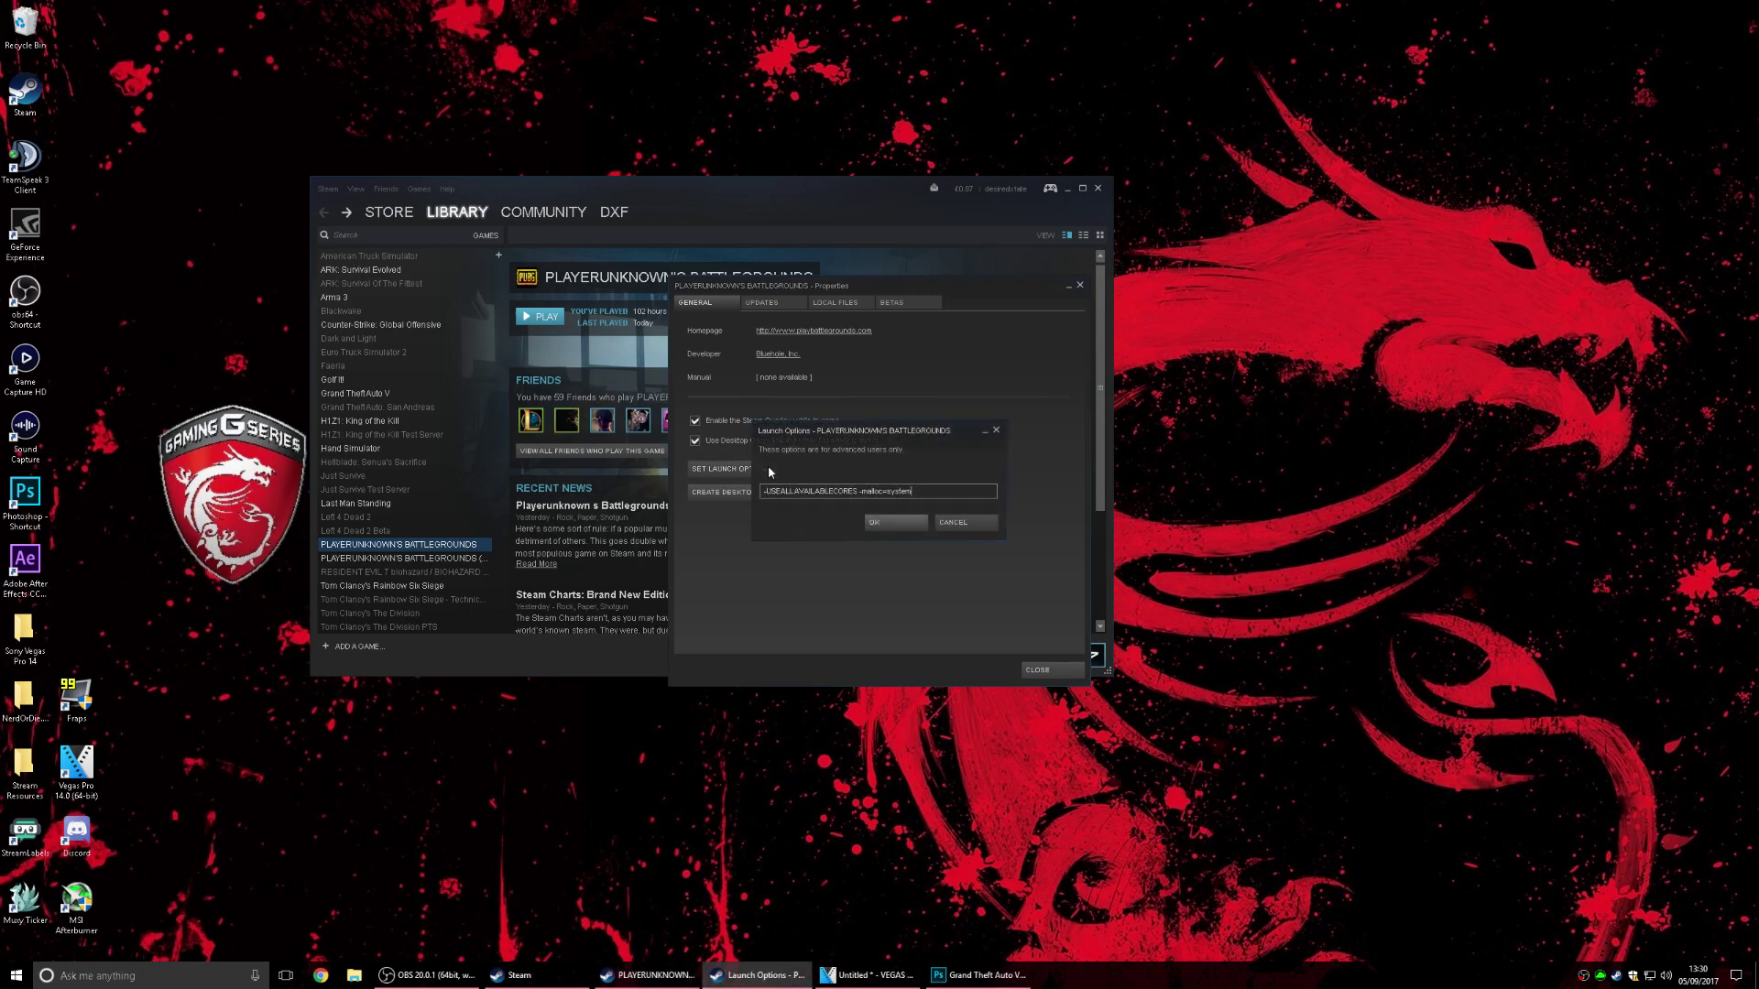
Step: Check the launch options read -USEALLAVAILABLECORES -malloc=system, then close them without saving
key(ctrl+a)
click(929, 491)
drag(914, 491, 763, 491)
click(912, 491)
drag(913, 491, 764, 492)
click(913, 491)
click(976, 522)
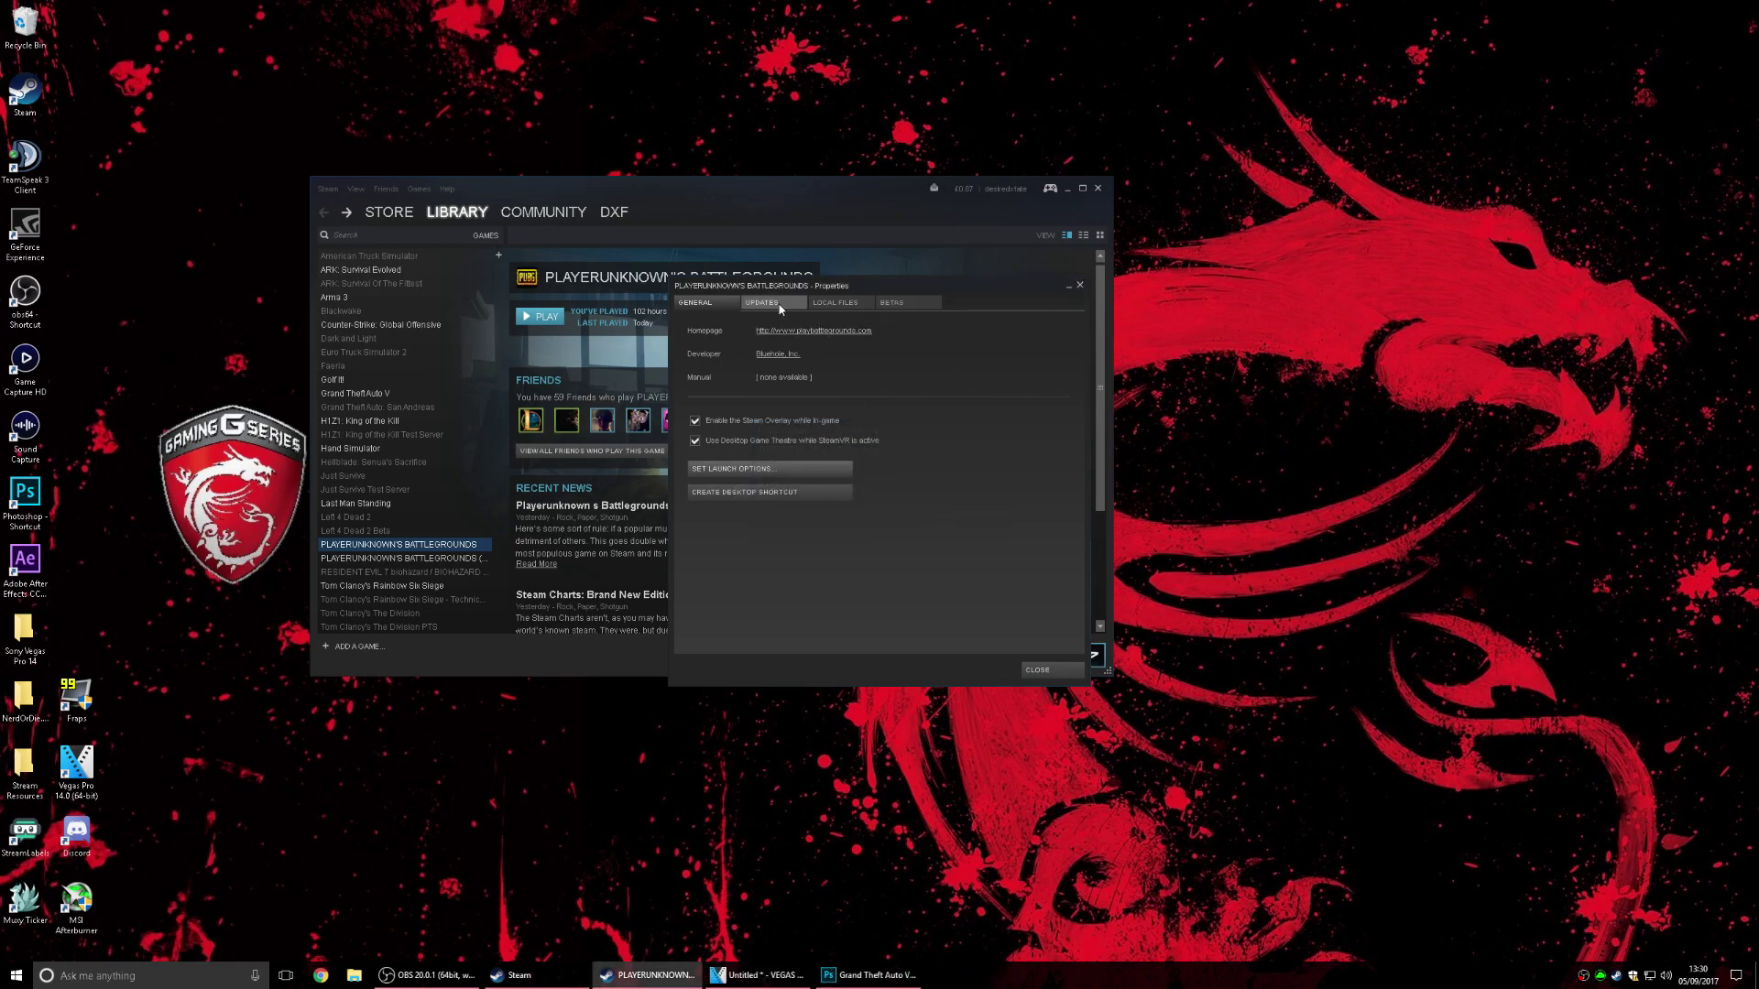
Step: Check PUBG's Local Files properties, close the properties window and launch PLAYERUNKNOWN'S BATTLEGROUNDS
click(835, 302)
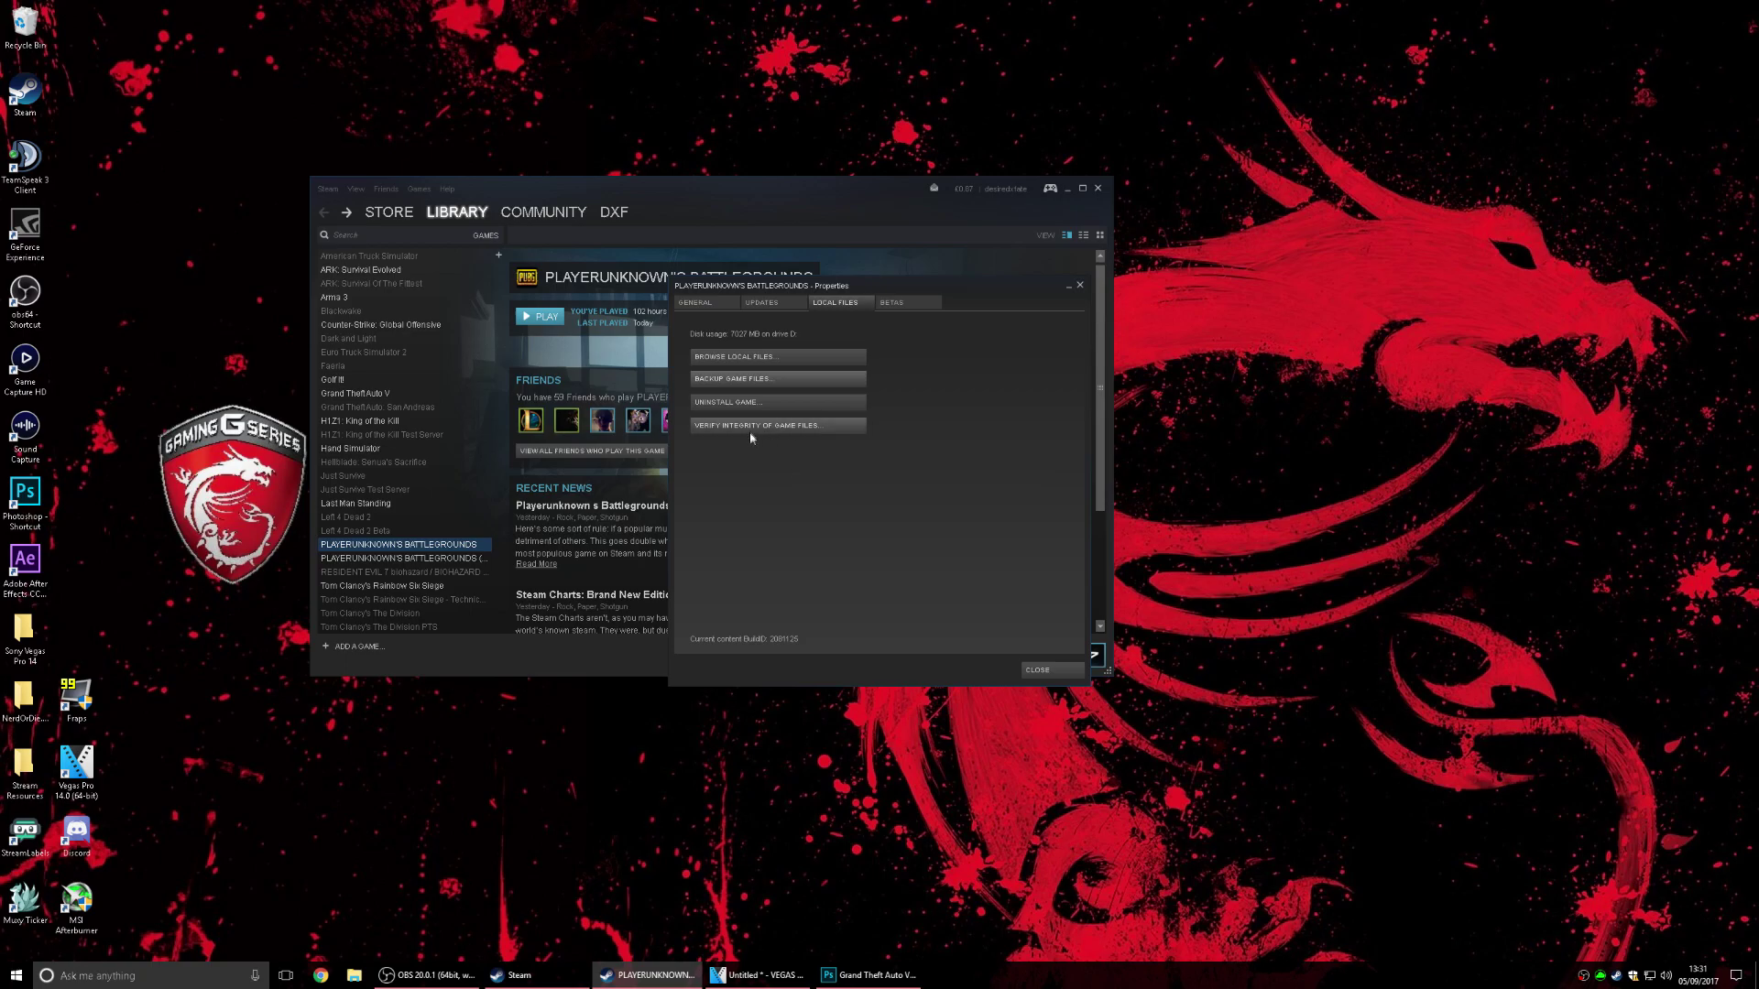
click(696, 303)
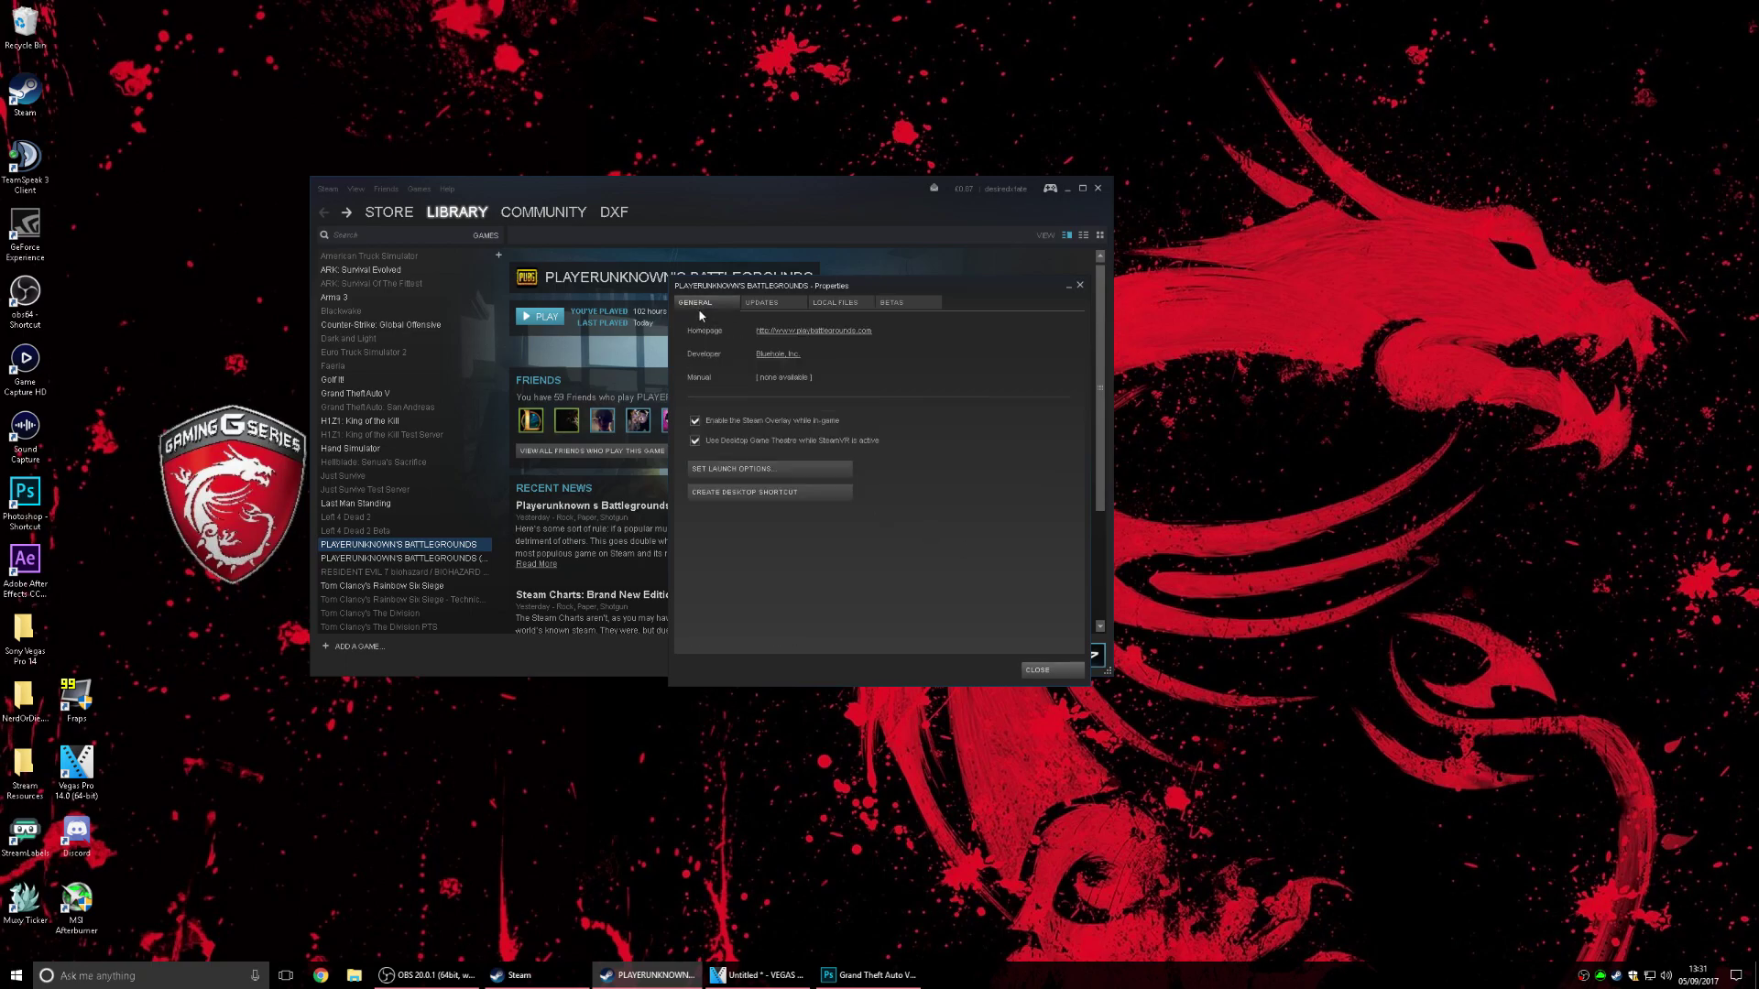
click(1049, 669)
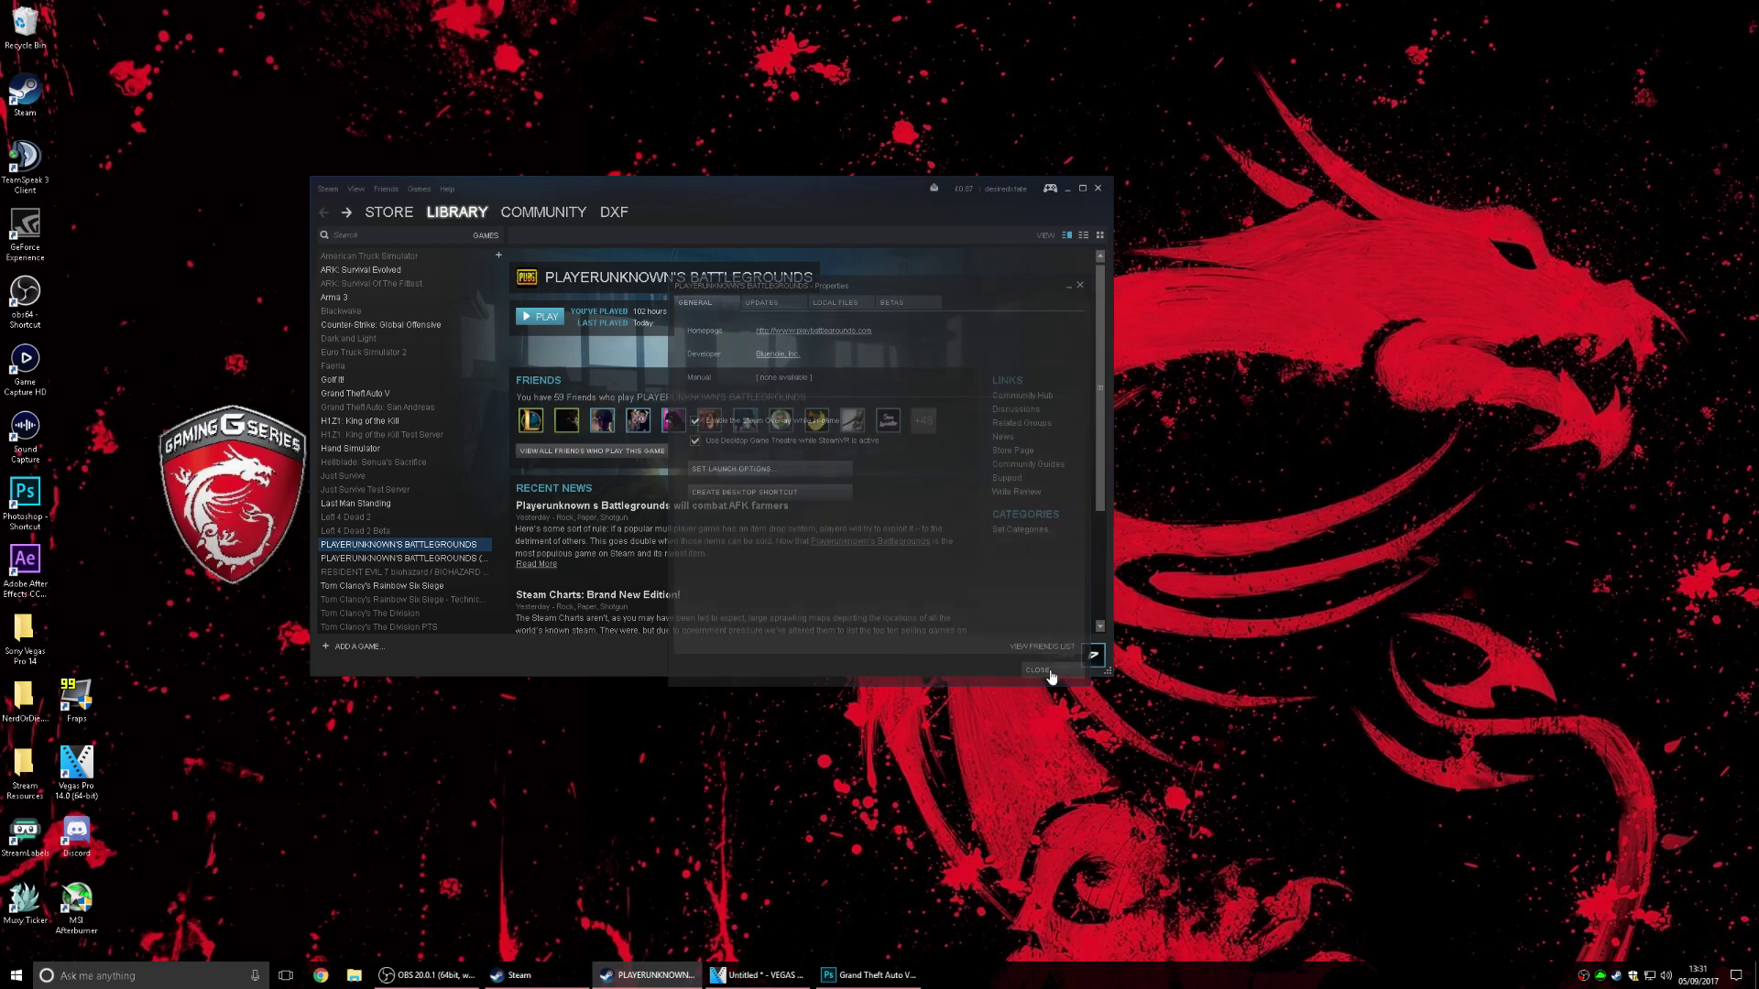
double_click(394, 547)
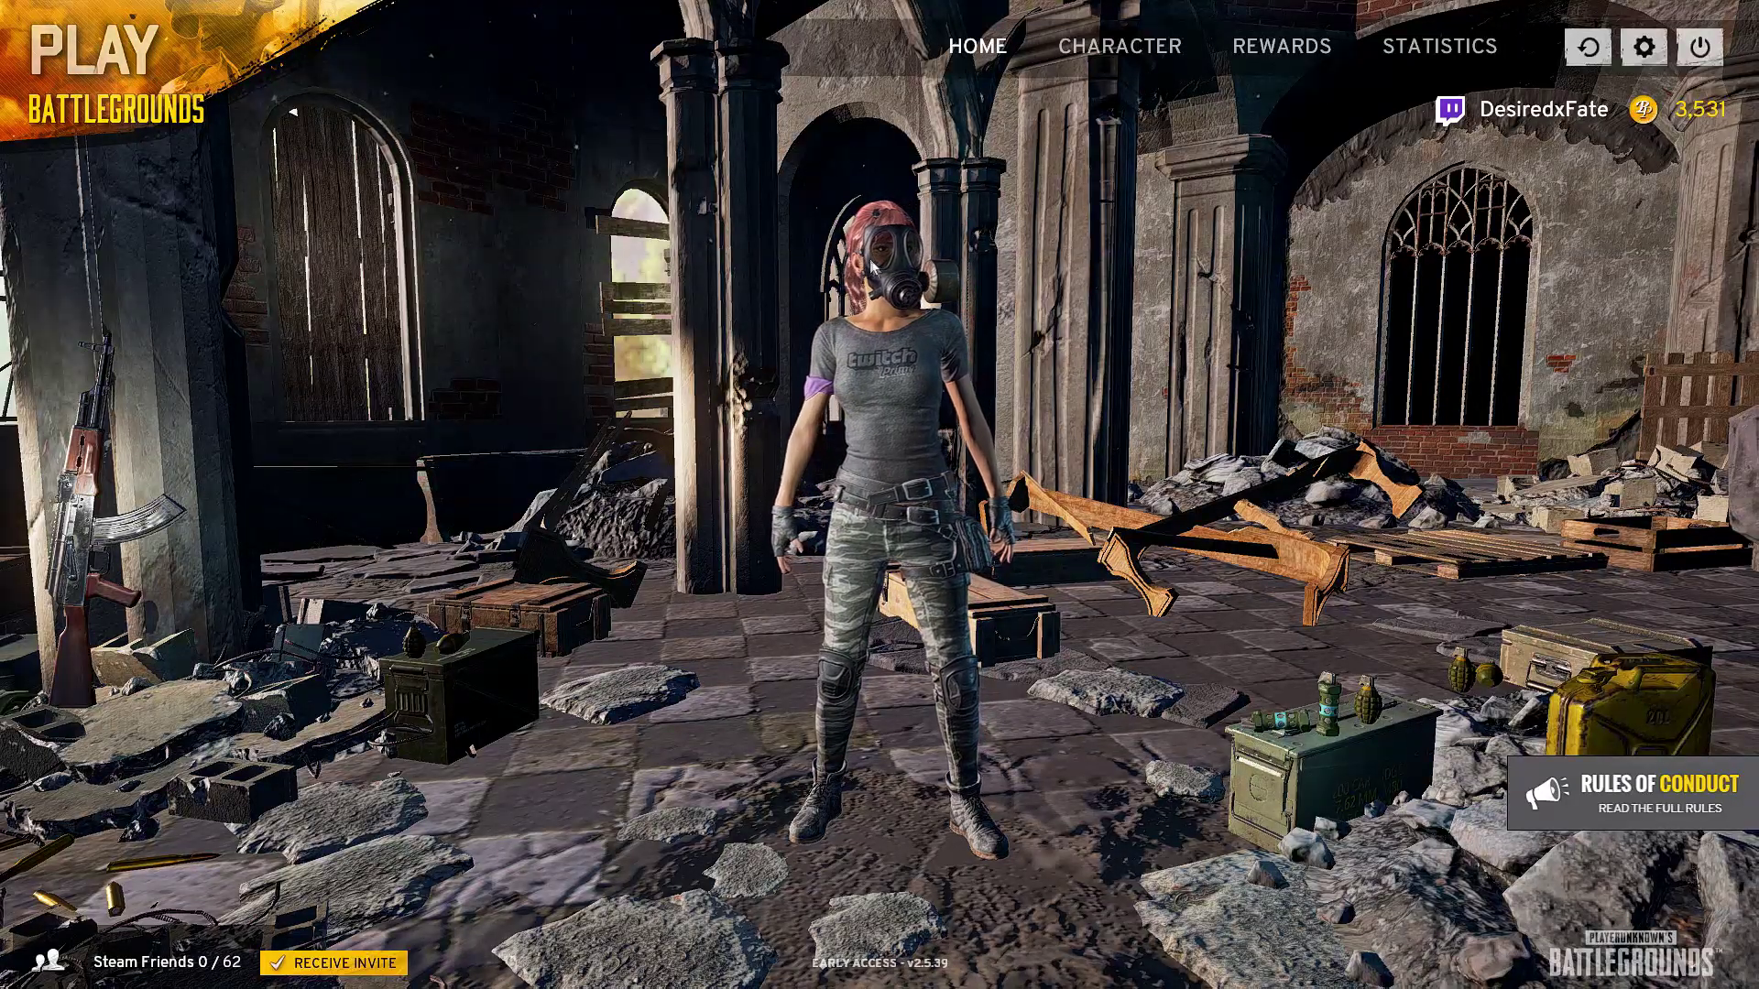
Step: Open the game's Settings from the lobby gear icon, showing the Graphics tab at 1920 * 1080
click(1642, 48)
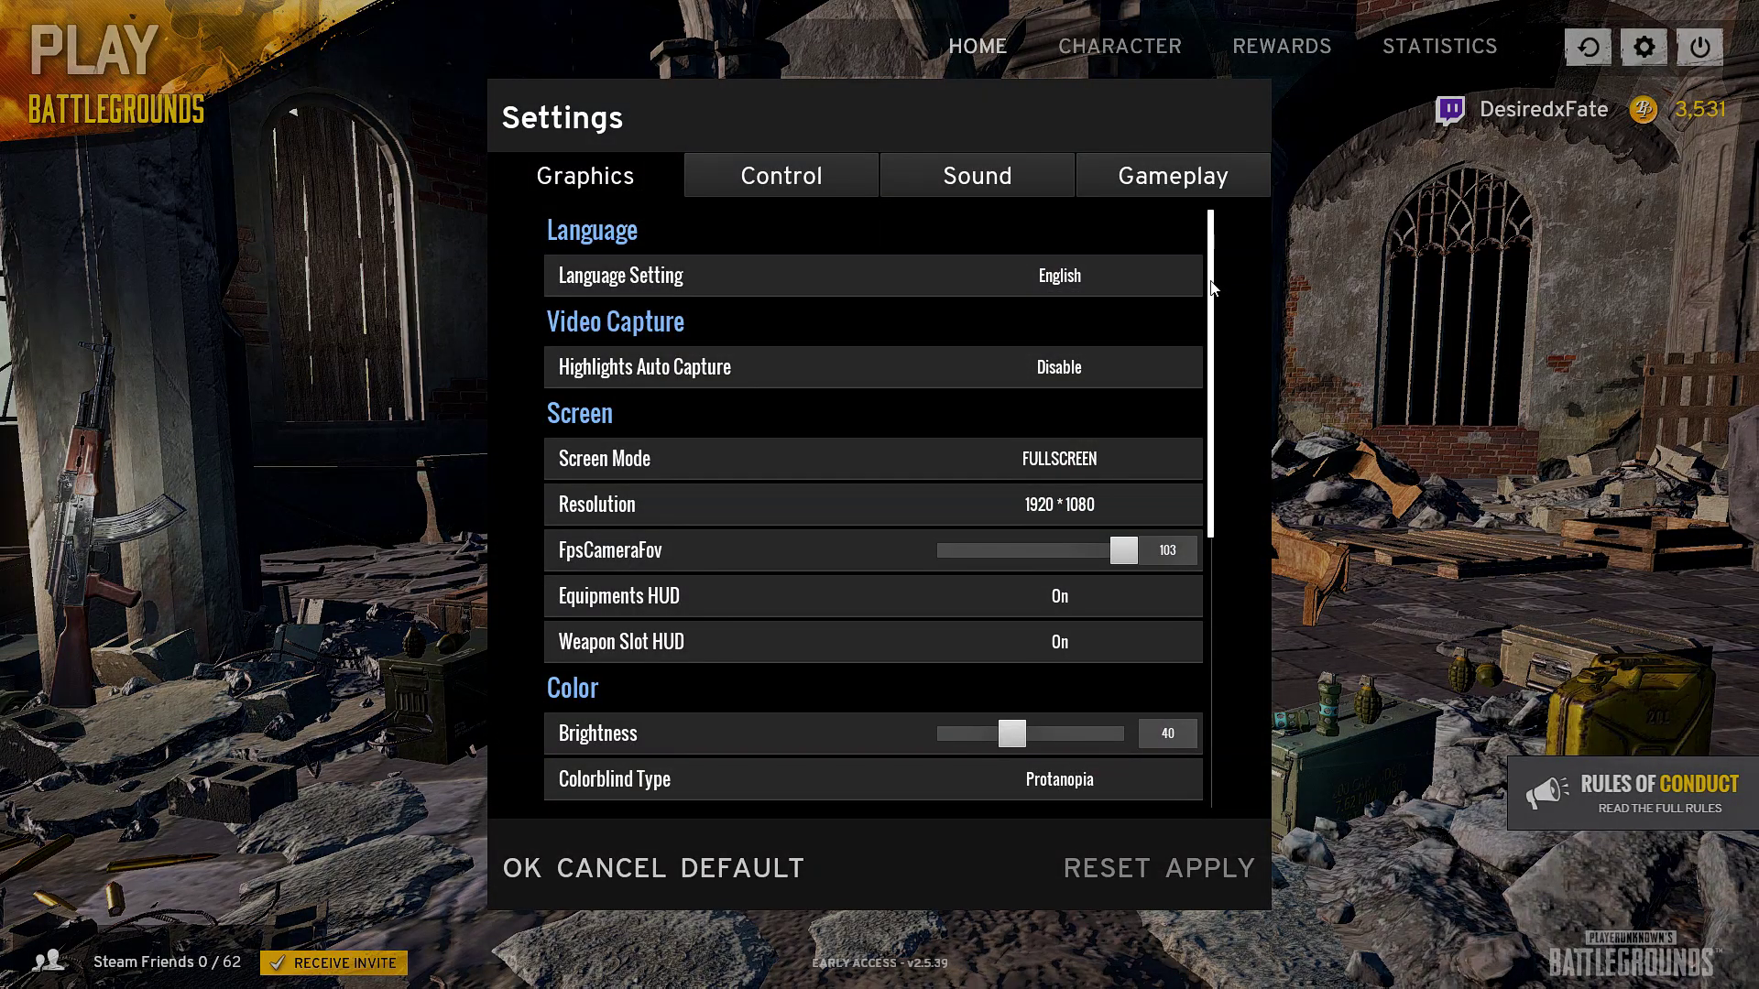
Step: Apply a 2560*1440 resolution and return to the lobby
scroll(1214, 289, down, 2)
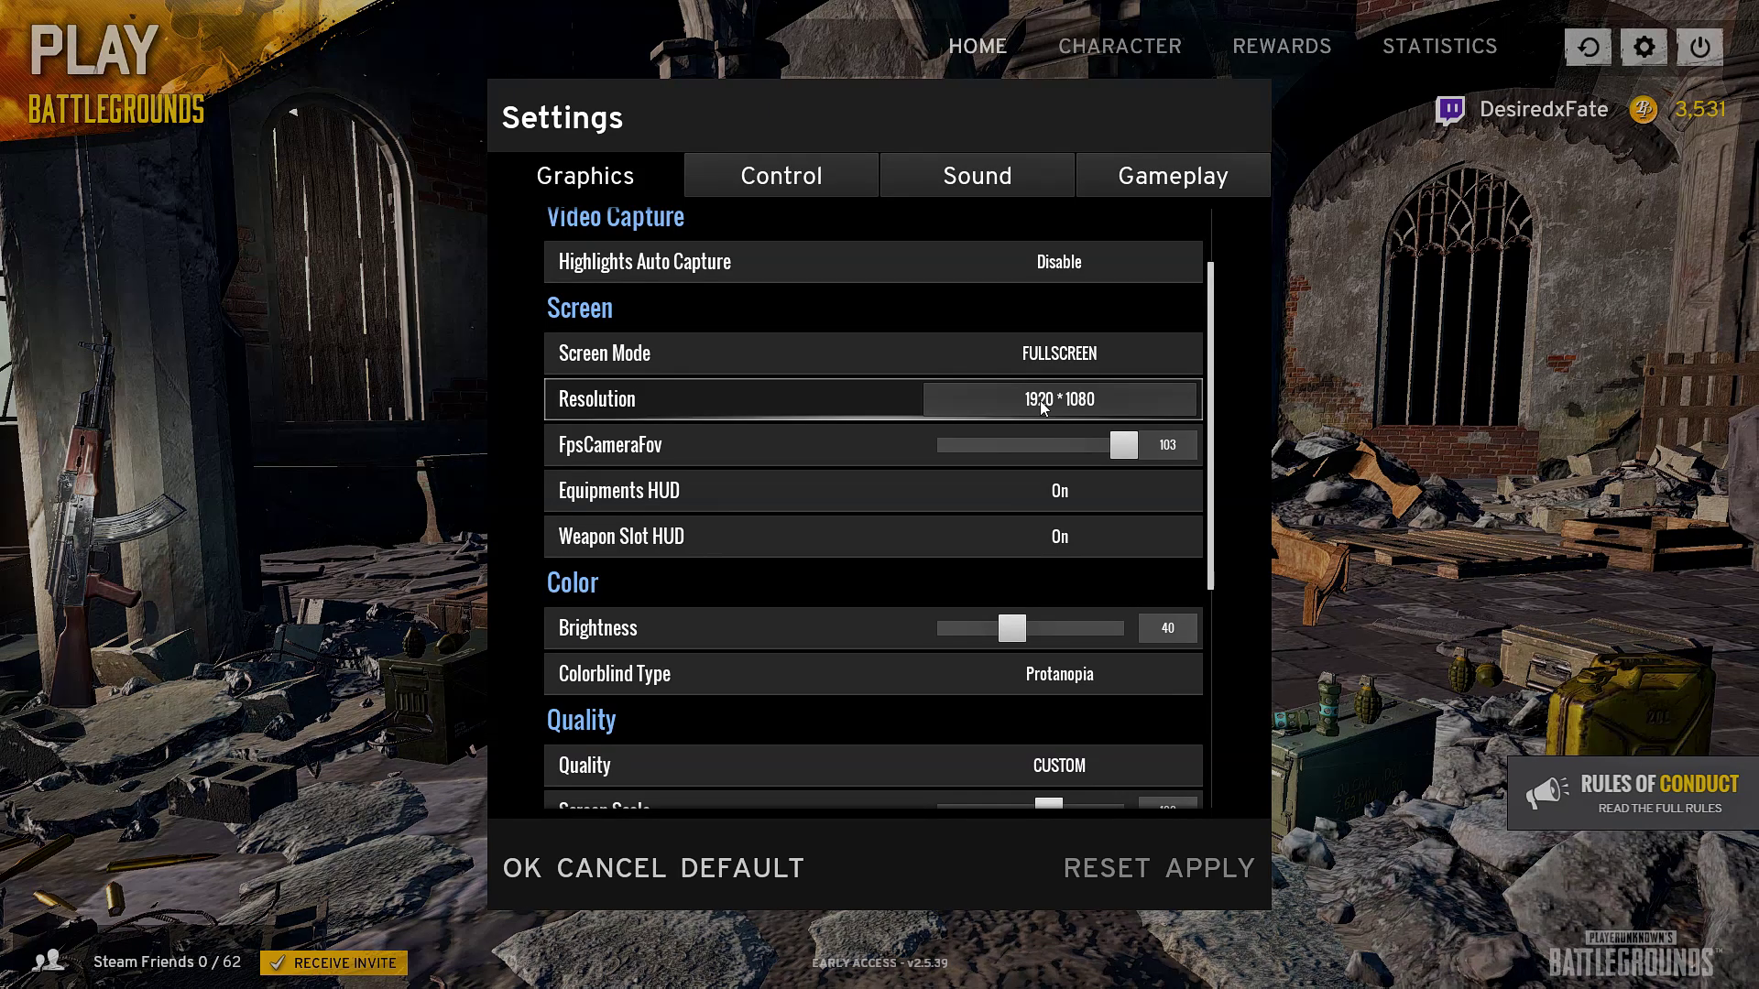
click(1045, 404)
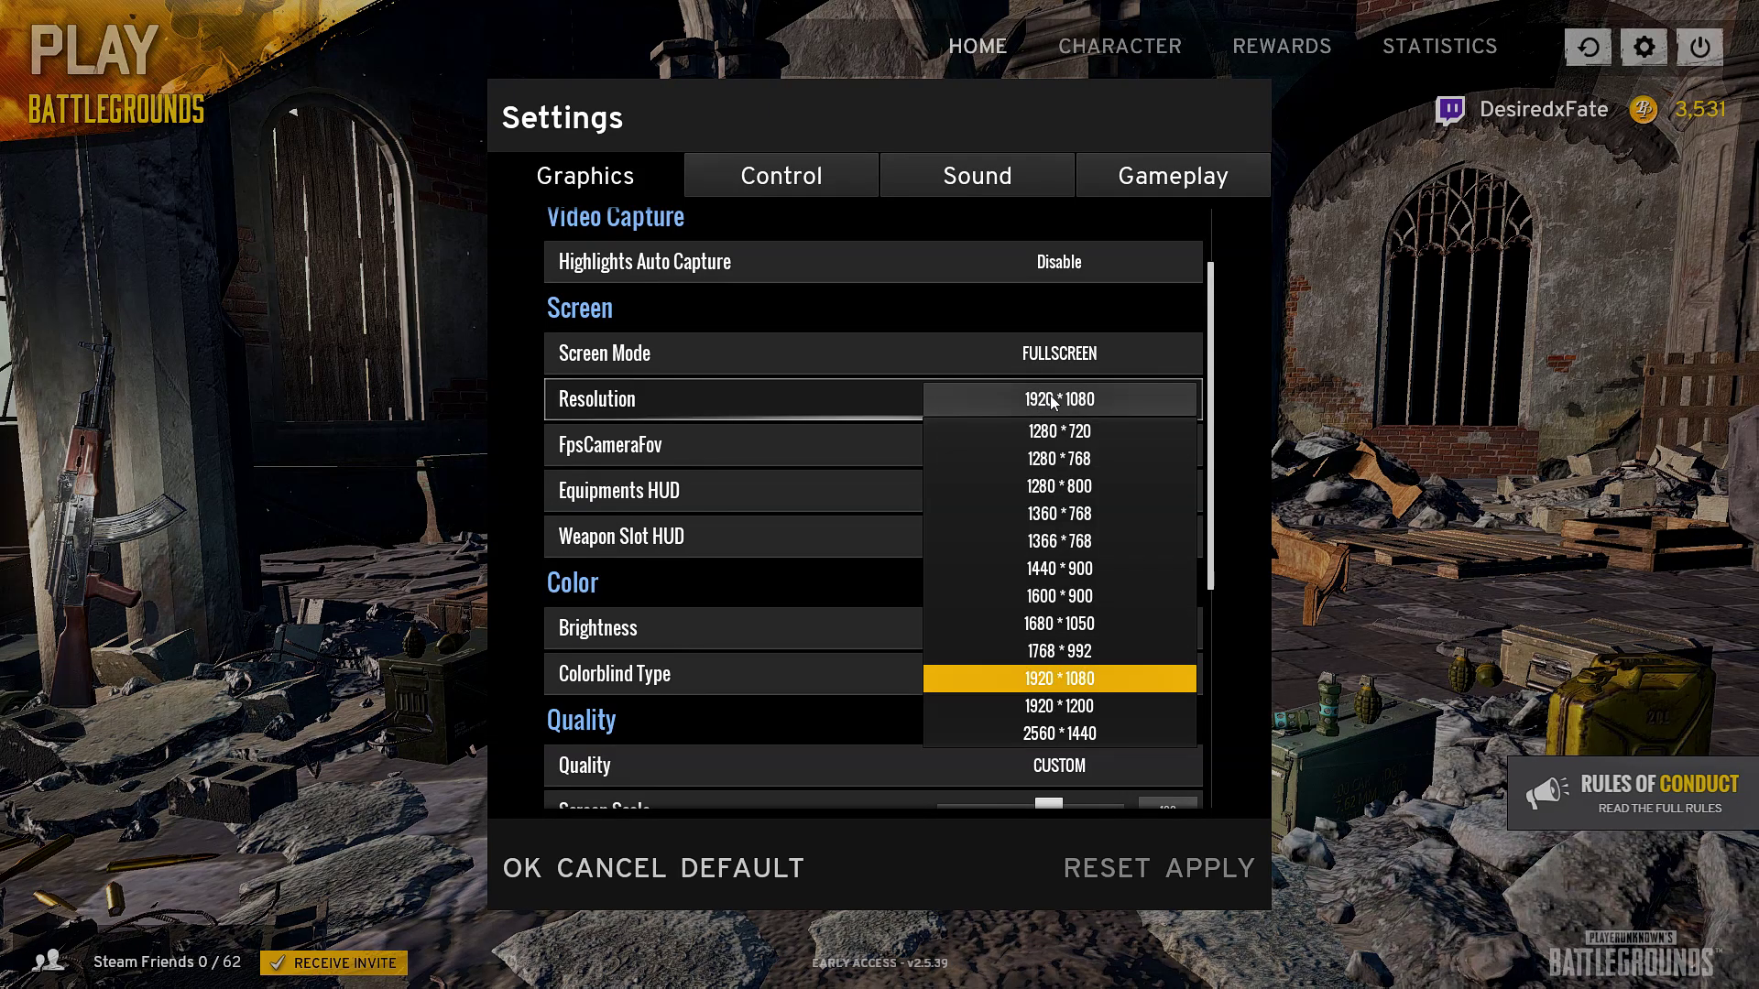
click(1069, 738)
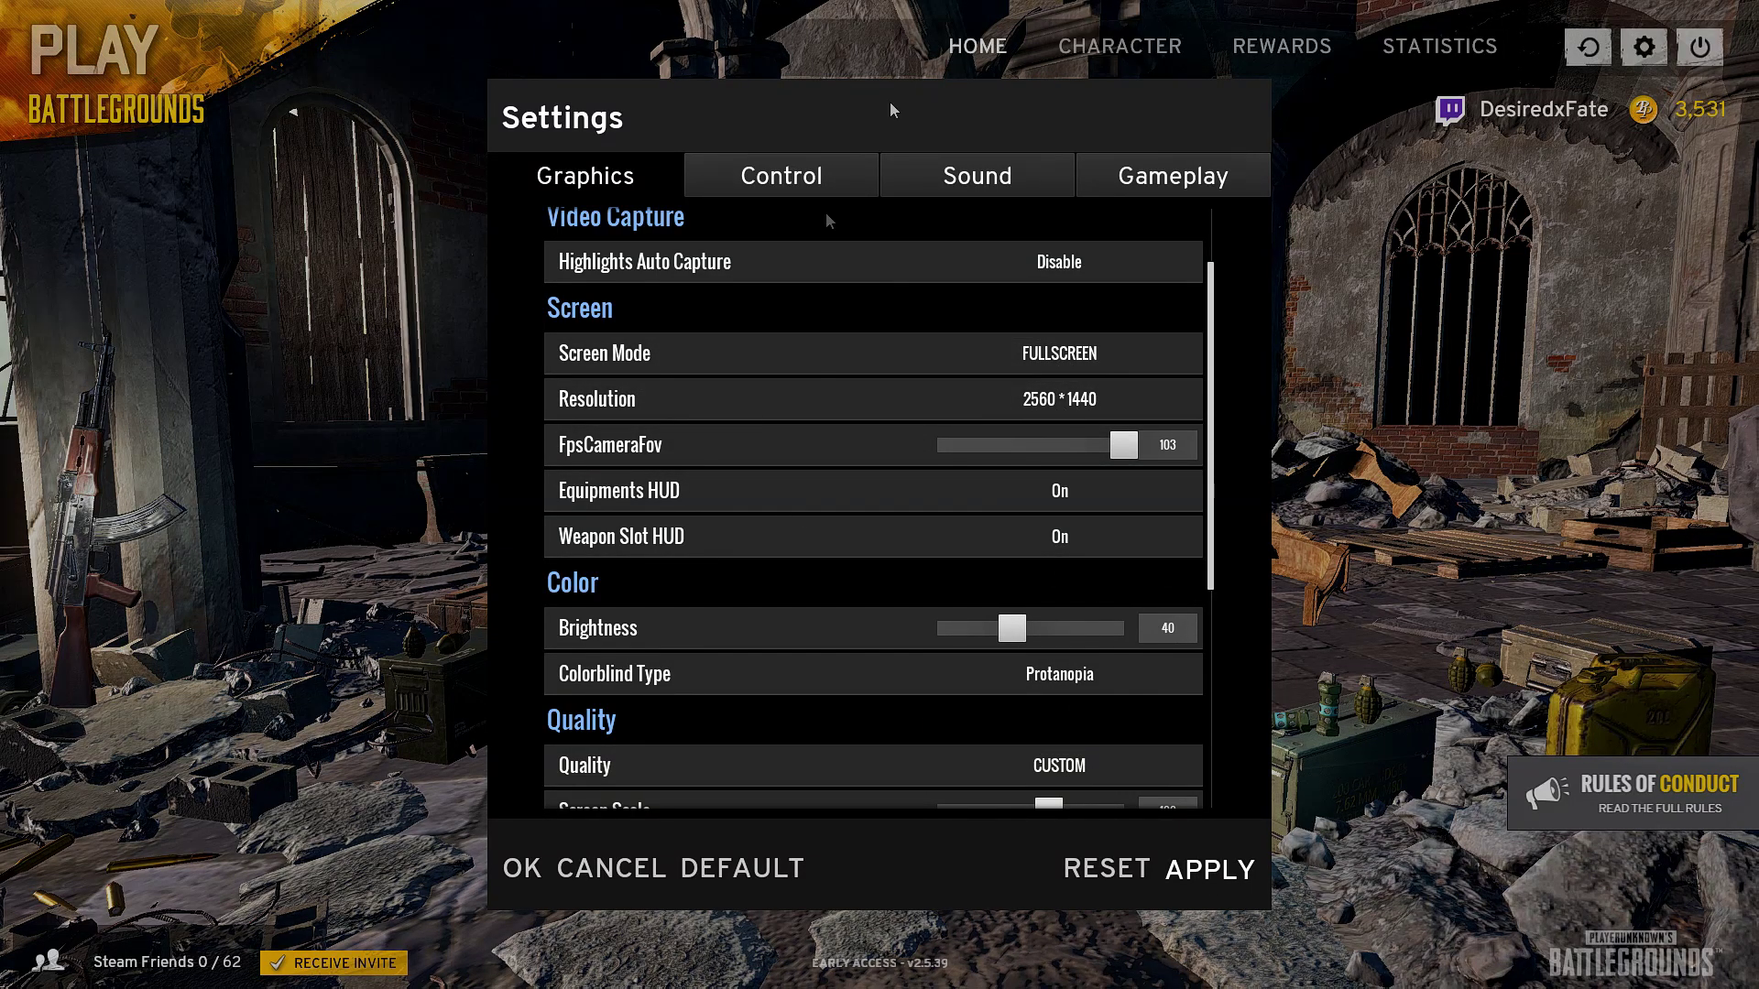
click(1209, 868)
key(Escape)
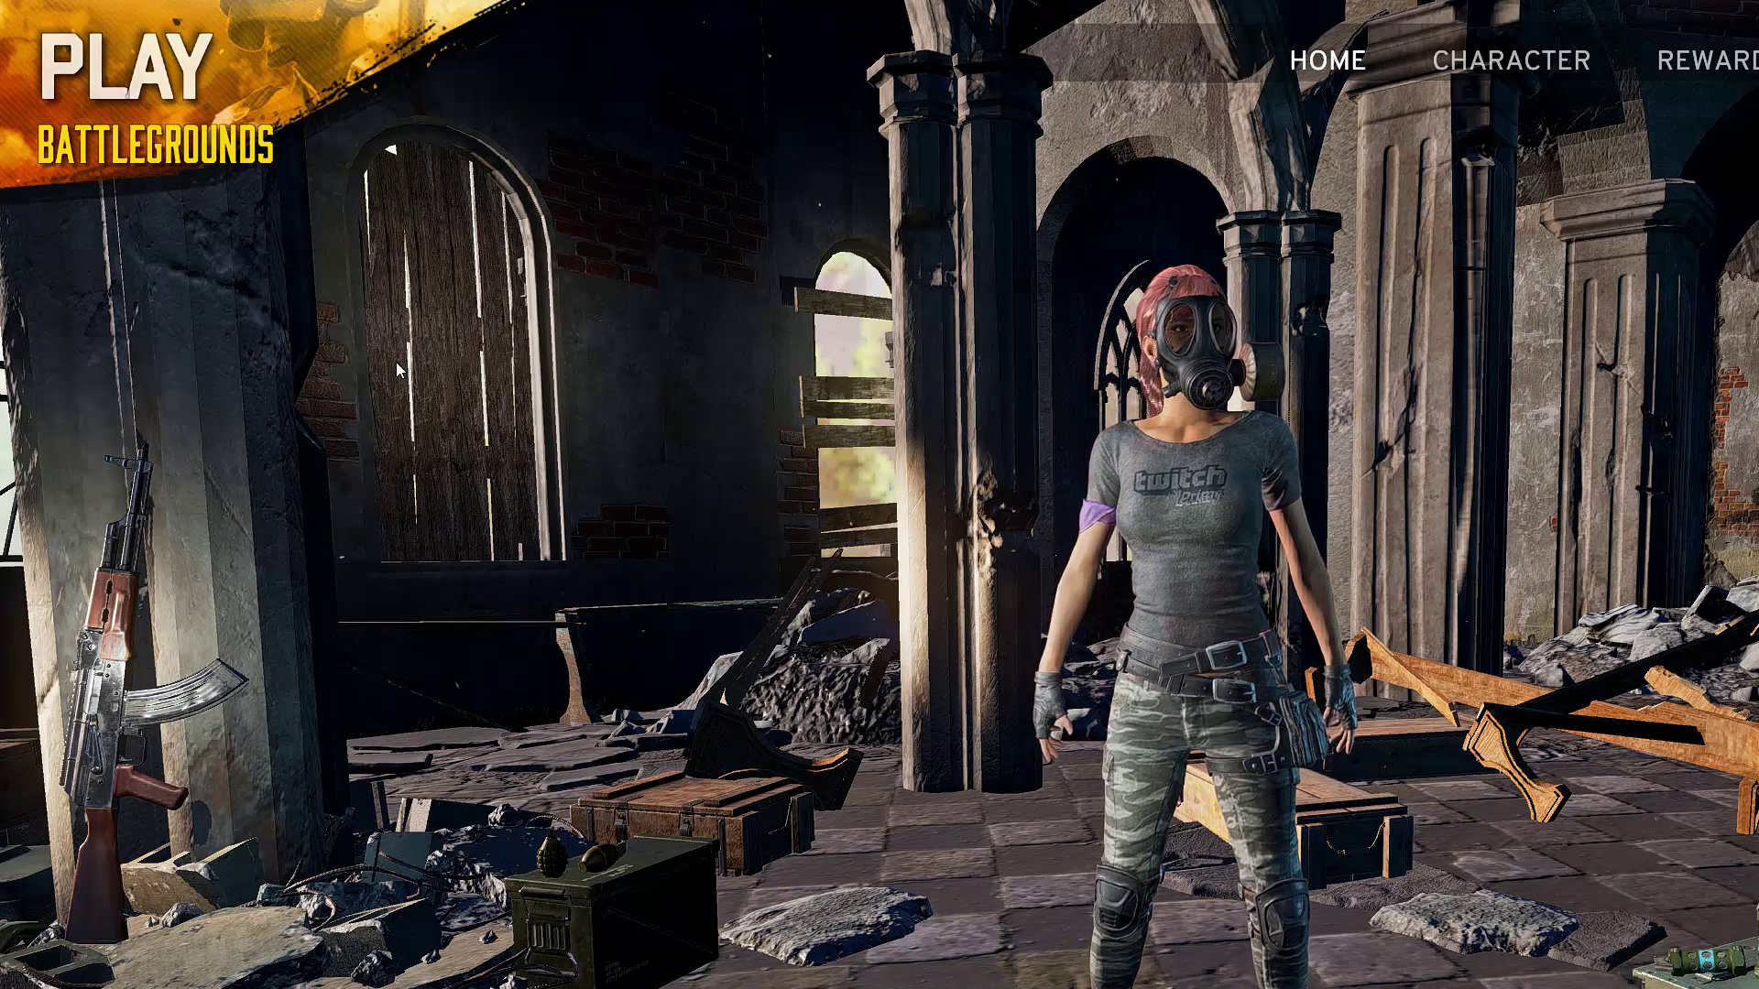
Step: Reopen Settings and switch the resolution back to 1920*1080, confirming with OK
key(Escape)
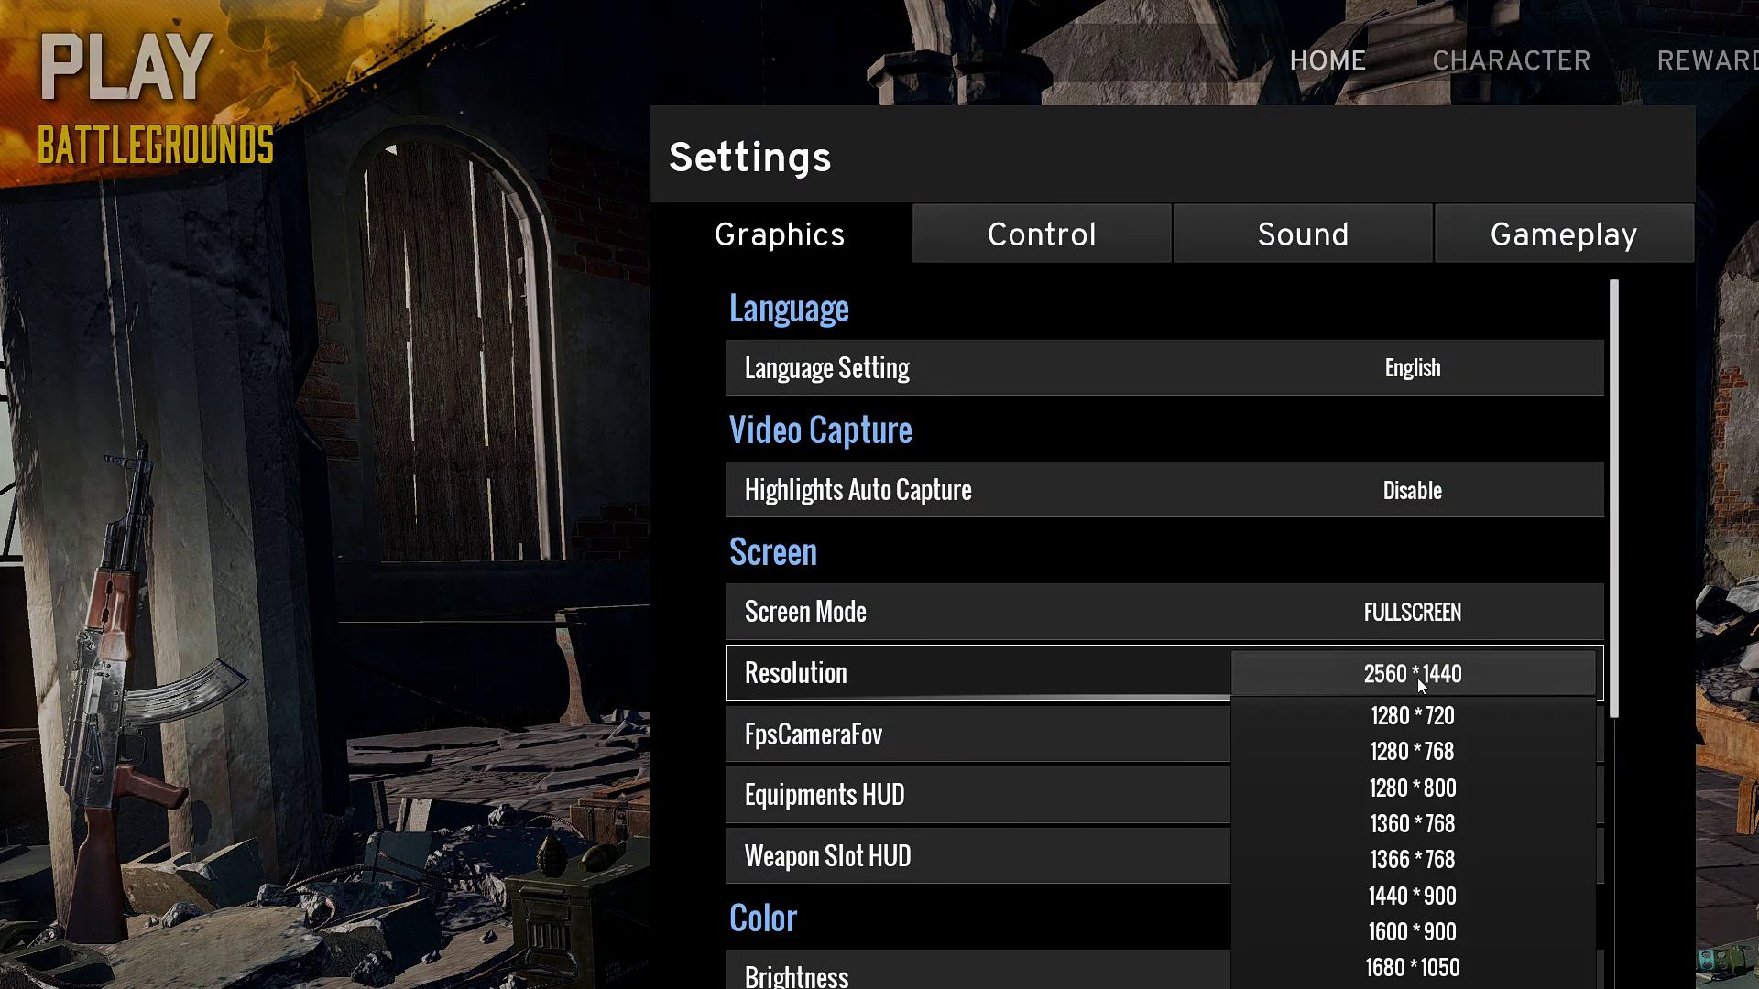
click(1412, 985)
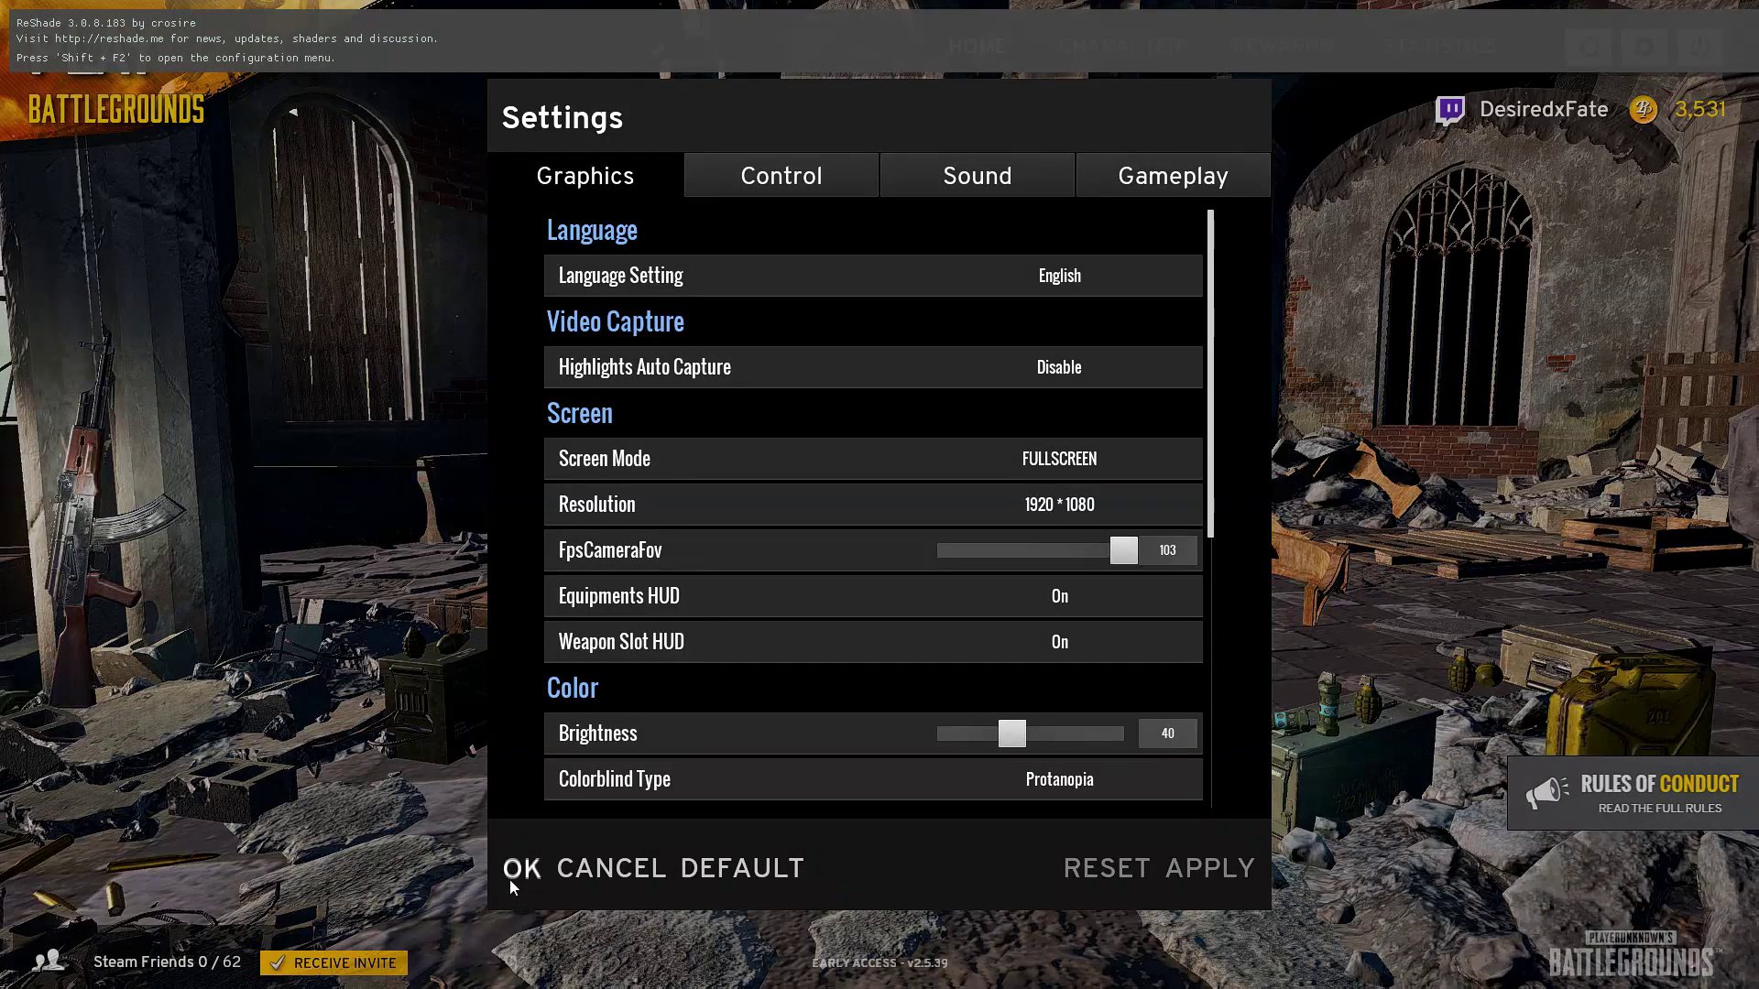
click(510, 870)
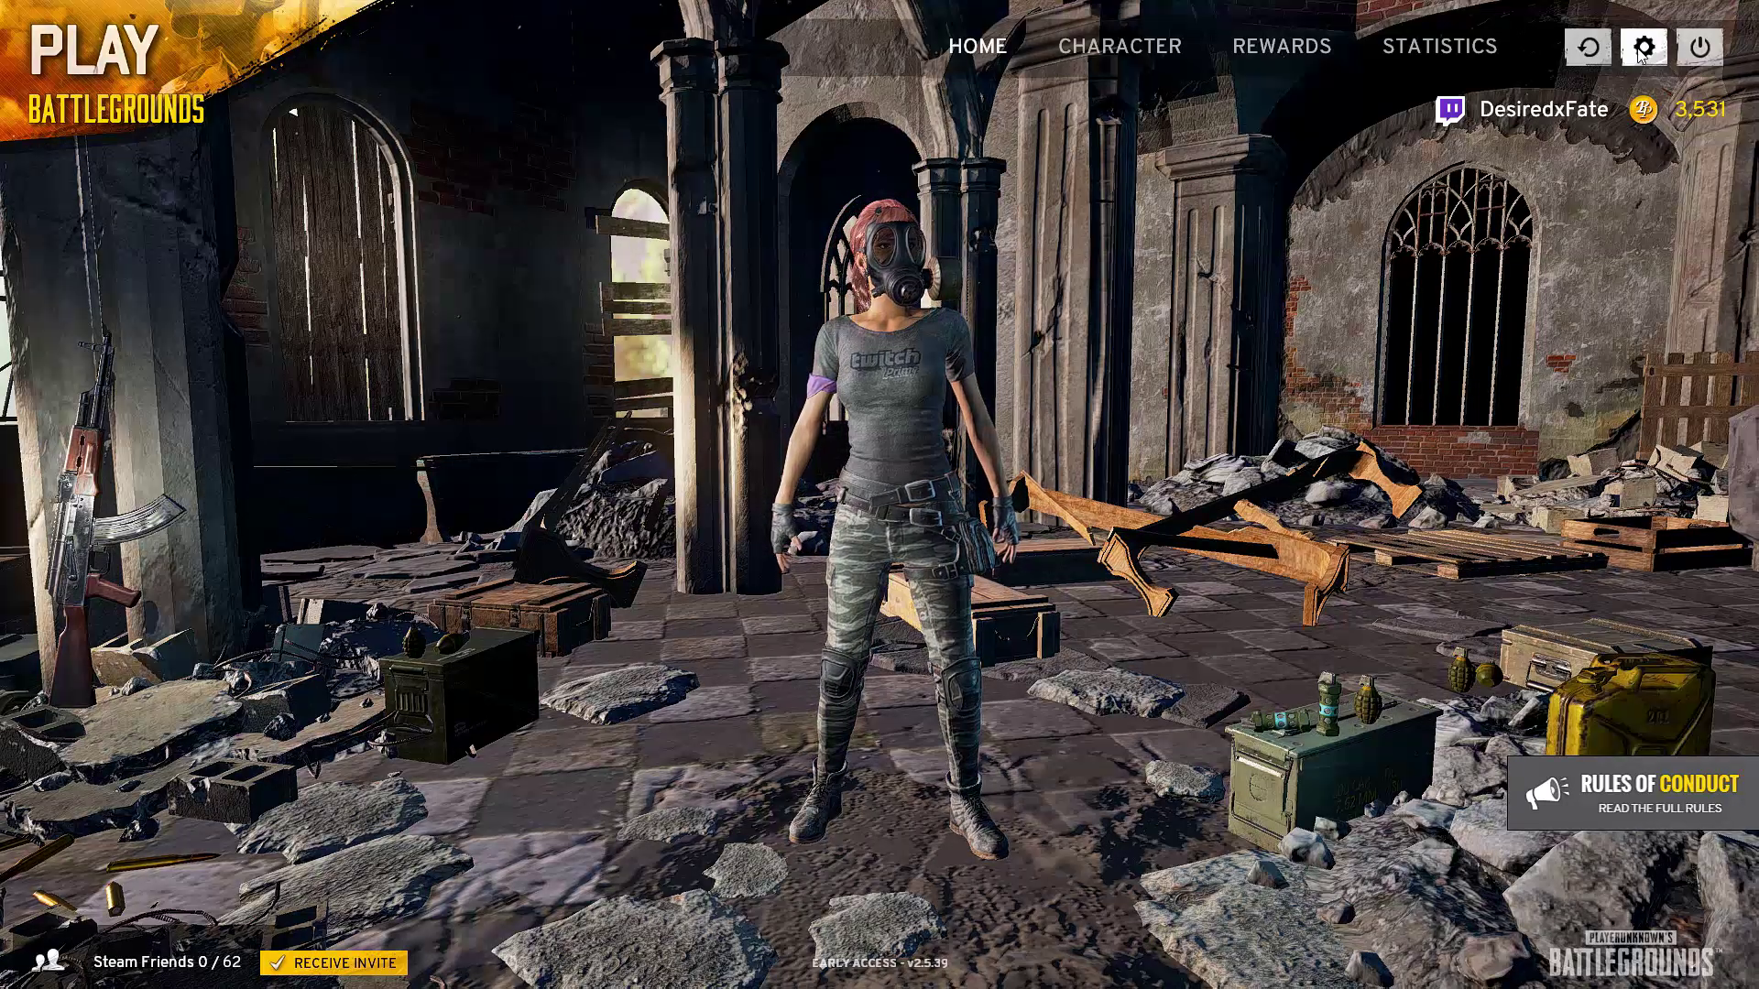
Step: Reopen Settings and scroll Graphics down to the Quality section with Very Low shadows, effects and foliage
click(1642, 49)
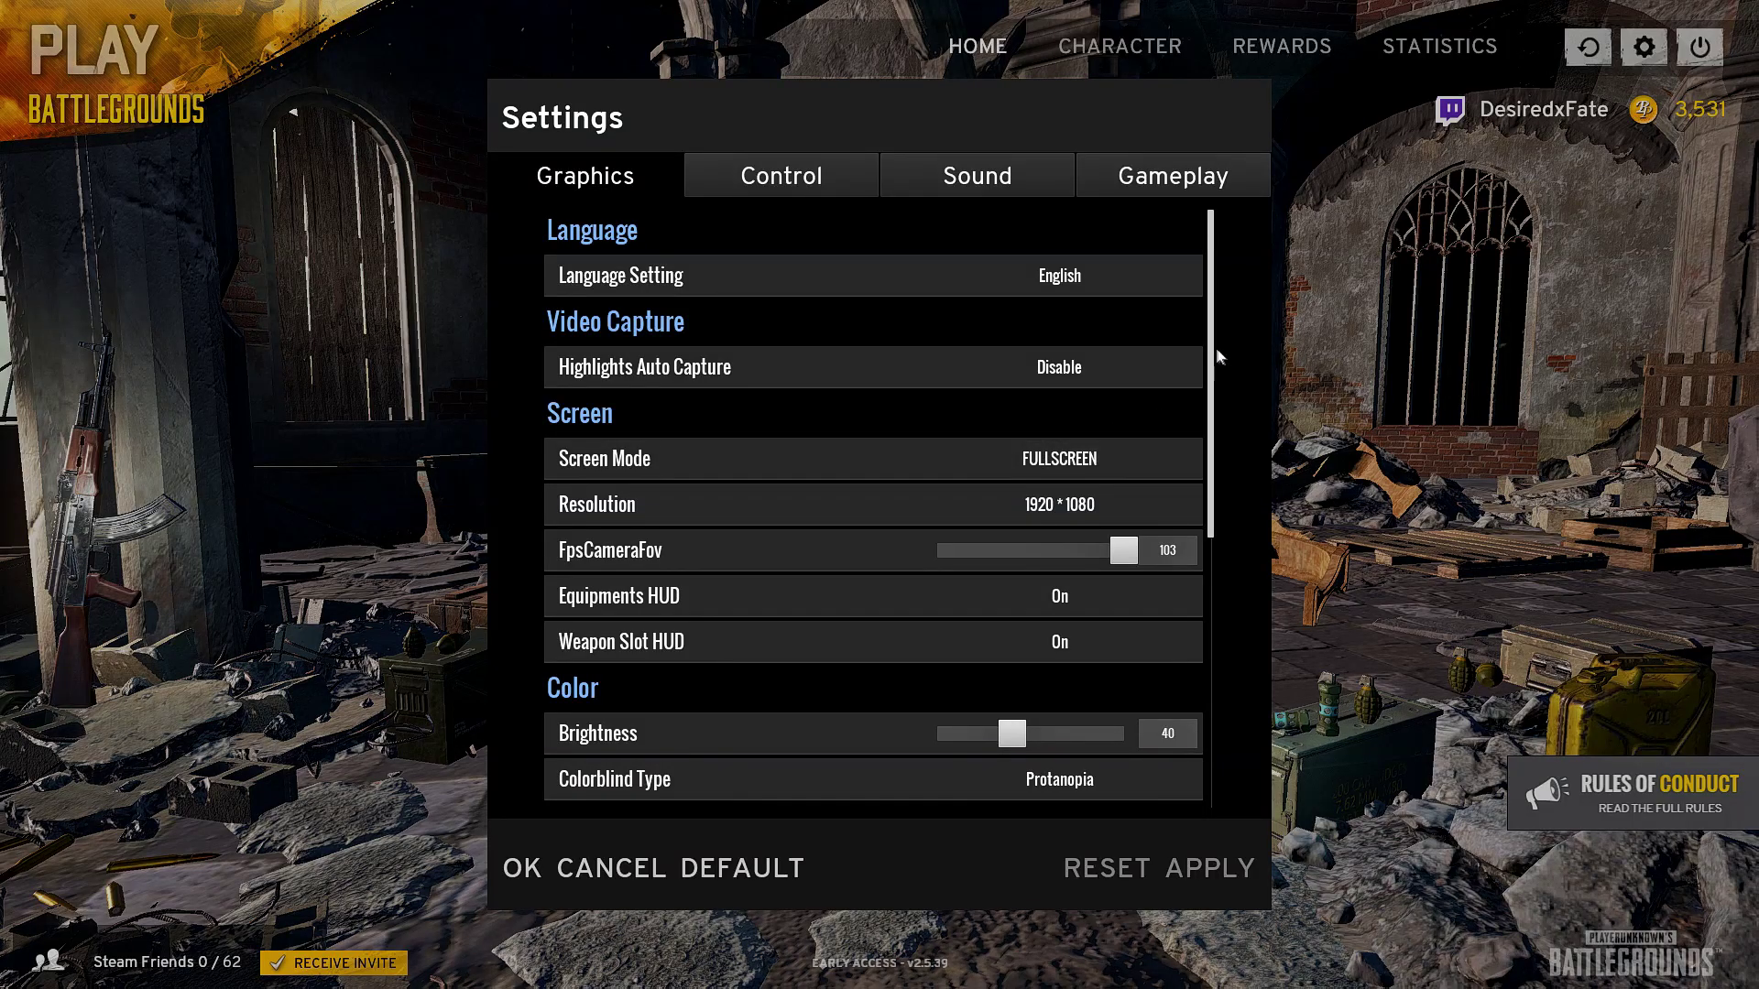
scroll(1195, 393, down, 5)
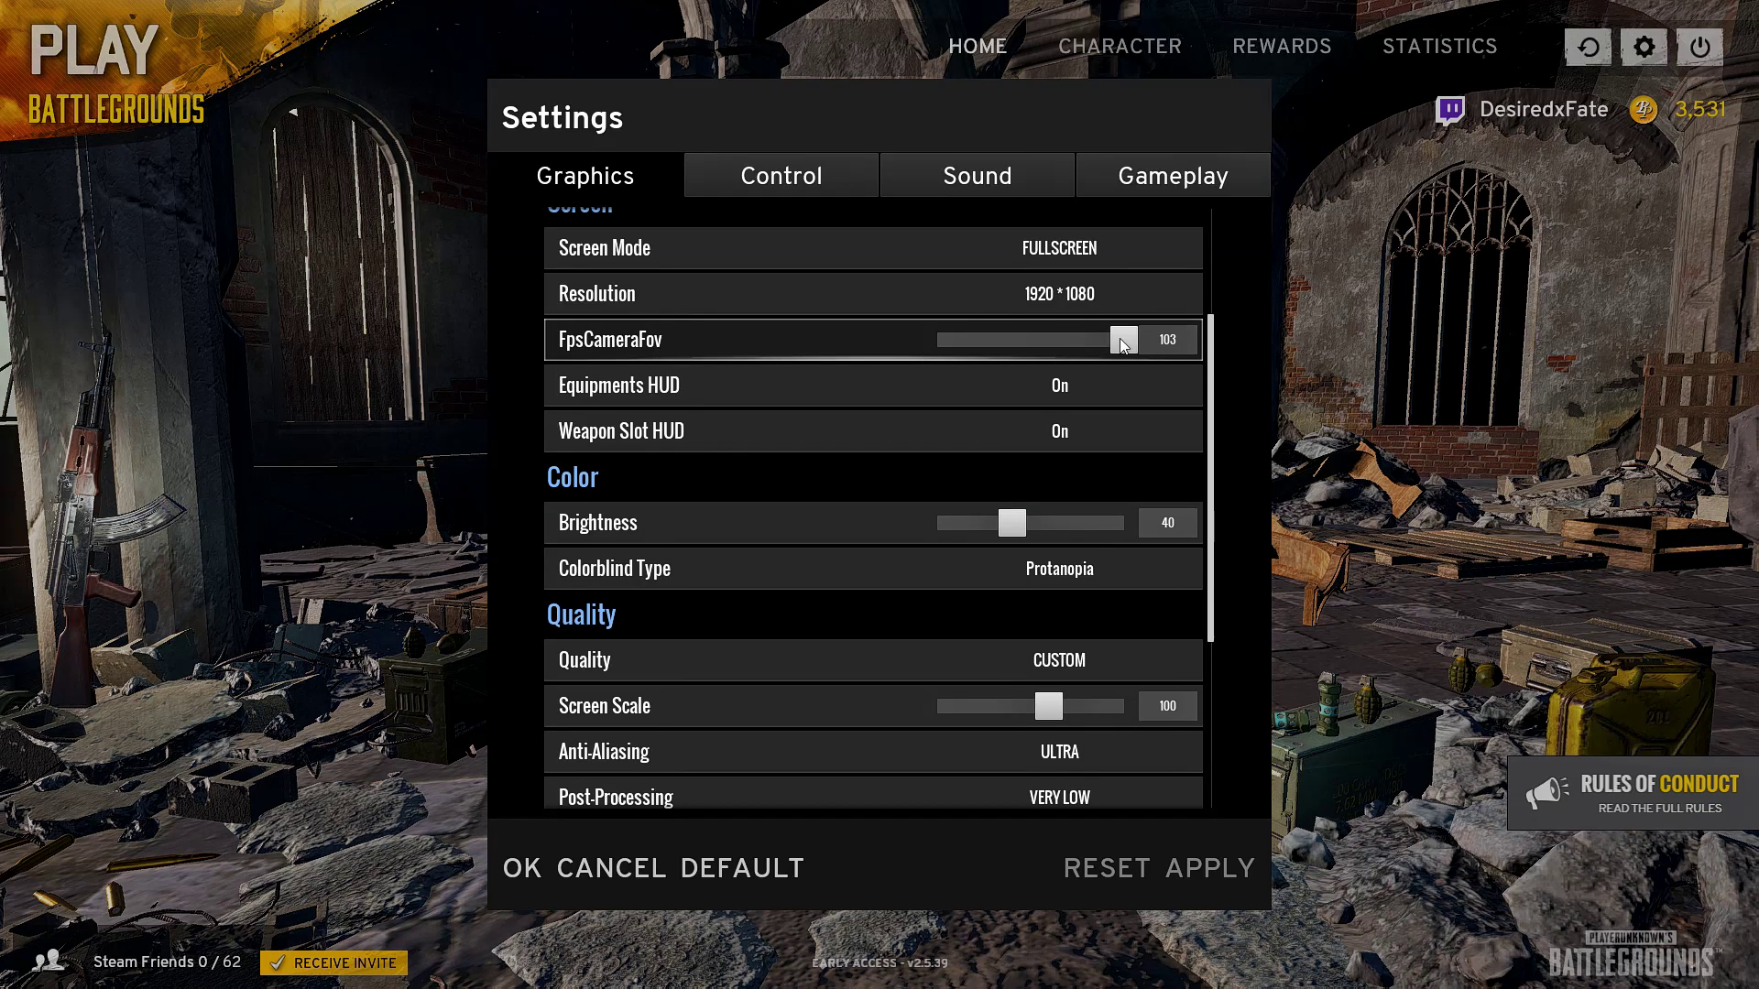
scroll(1216, 384, down, 1)
drag(1214, 385, 1196, 527)
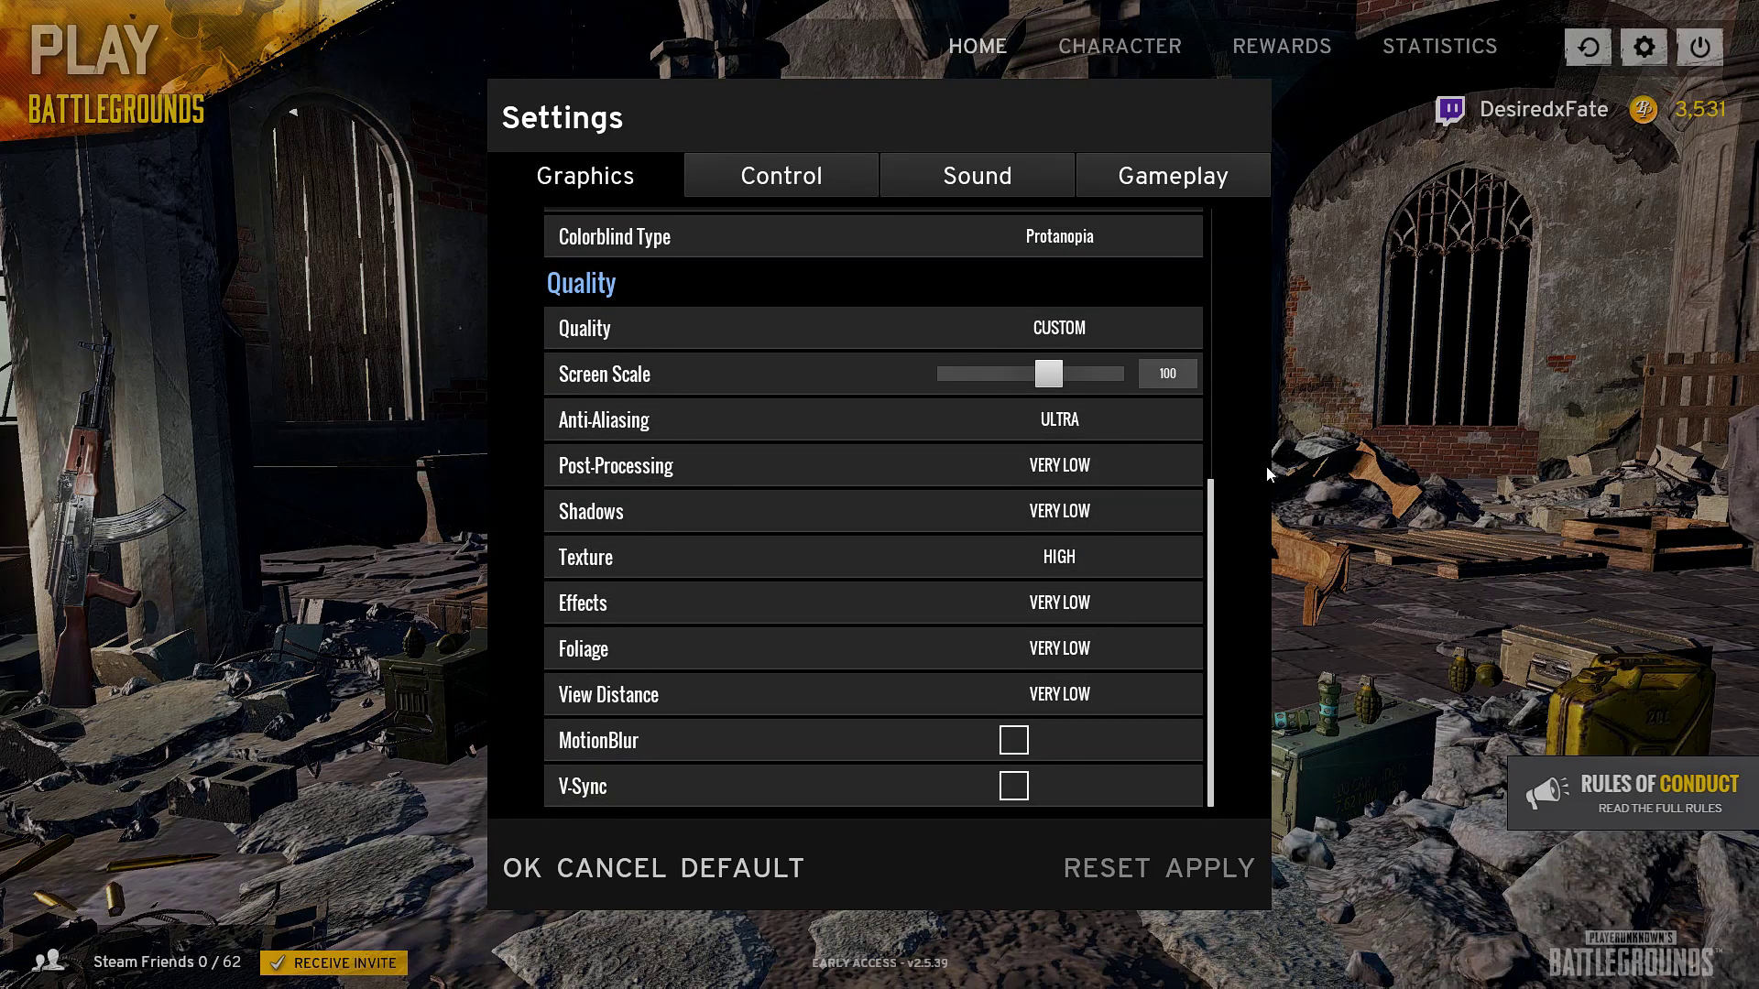